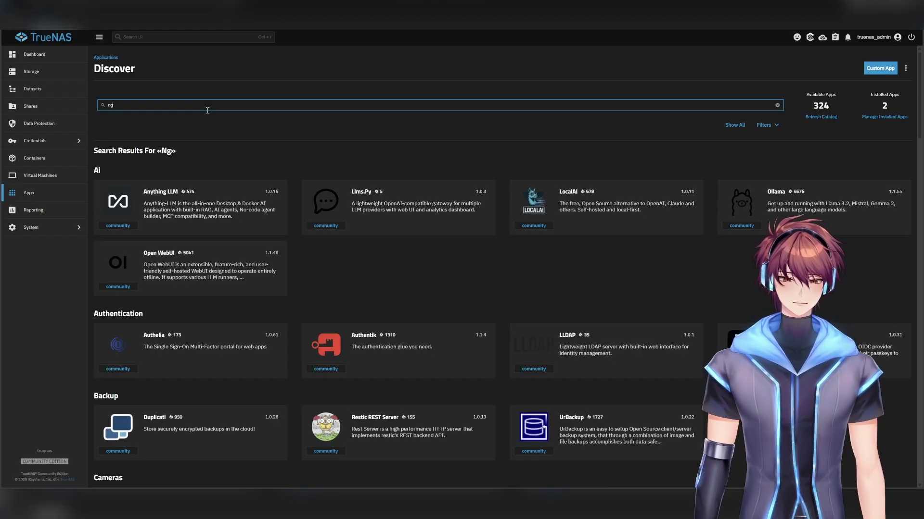
Step: Search the catalog for Nginx Proxy Manager (version 1.2.27) and open its install form
{"action": "type", "text": "in"}
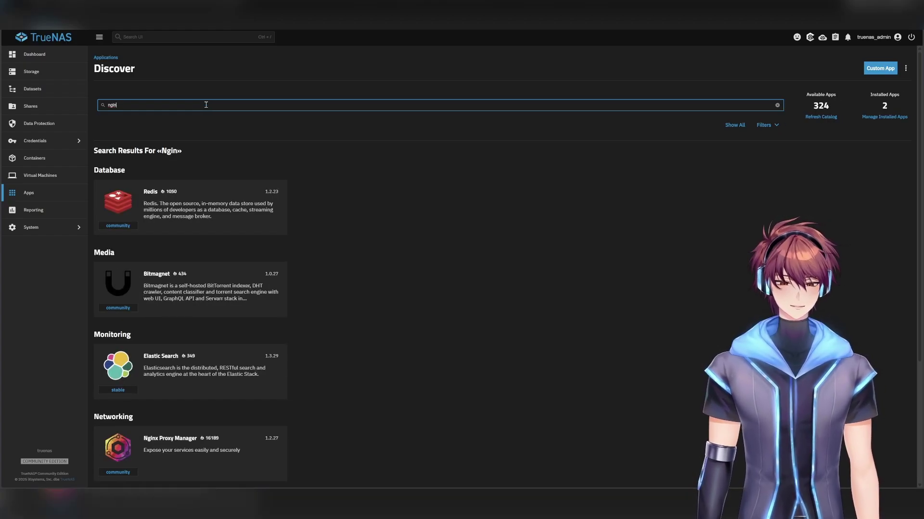
{"action": "left_click", "coordinate": [169, 454]}
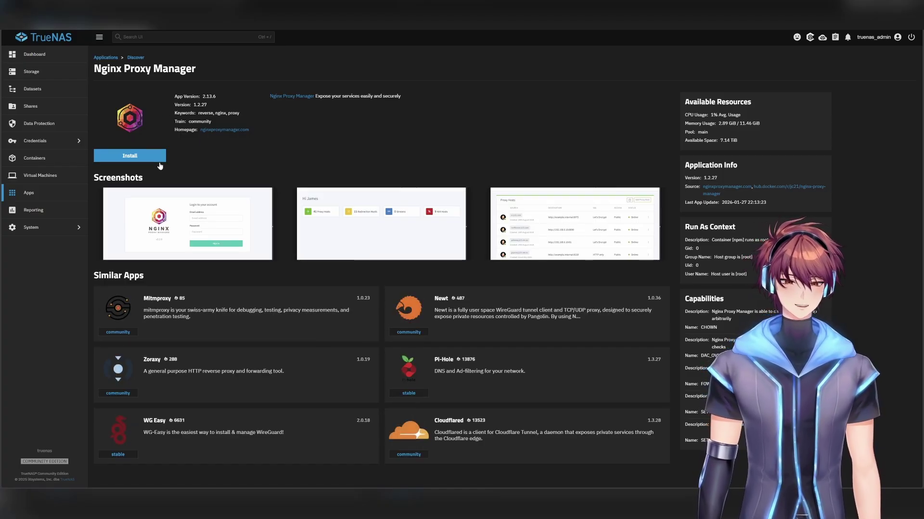
{"action": "left_click", "coordinate": [155, 157]}
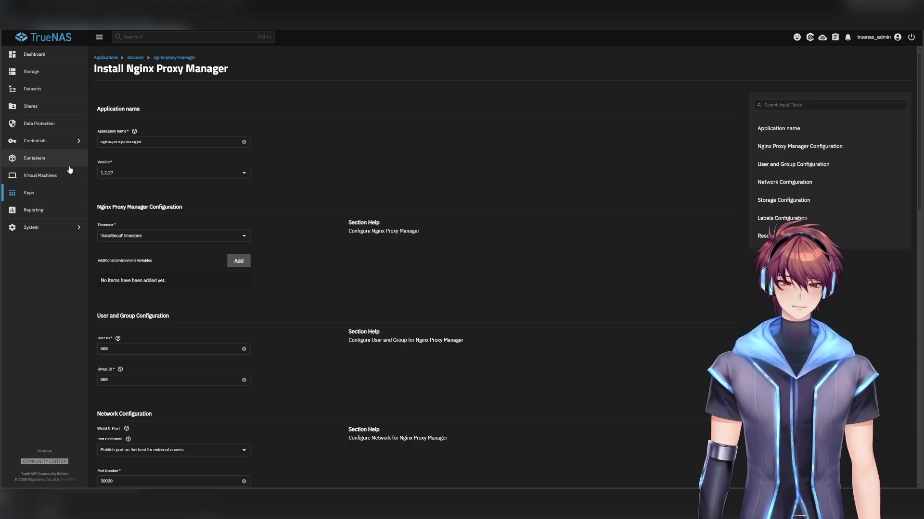
Step: Set both Data Storage and Certs Storage types to Host Path in Storage Configuration
{"action": "scroll", "coordinate": [303, 188], "scroll_direction": "down", "scroll_amount": 10}
{"action": "scroll", "coordinate": [303, 188], "scroll_direction": "down", "scroll_amount": 5}
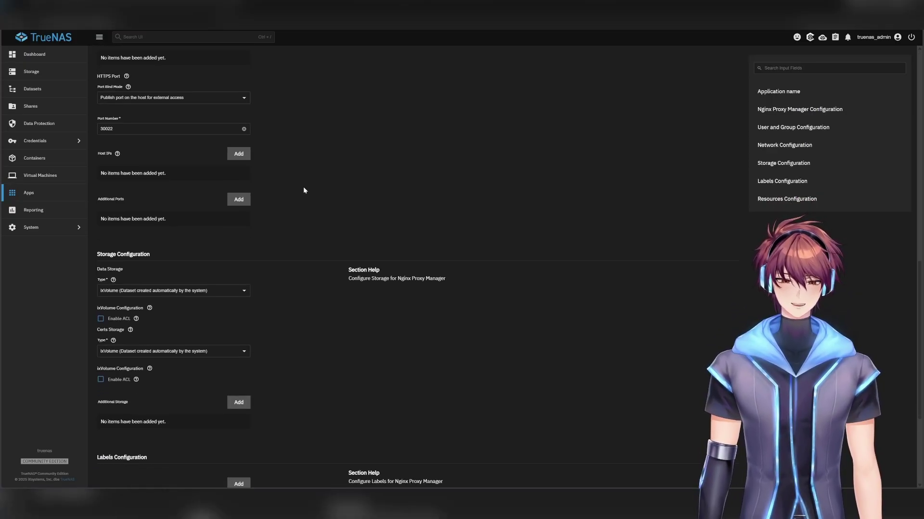
{"action": "scroll", "coordinate": [288, 173], "scroll_direction": "down", "scroll_amount": 2}
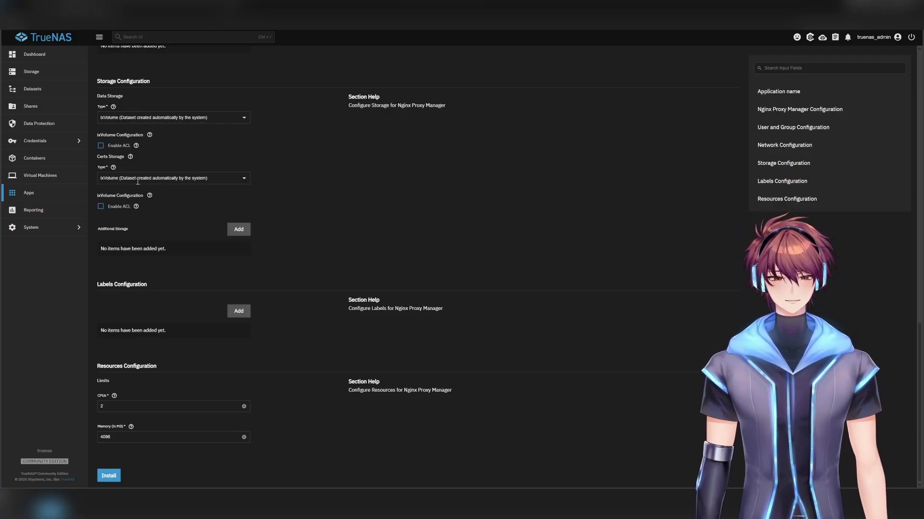
{"action": "left_click", "coordinate": [164, 118]}
{"action": "left_click", "coordinate": [163, 136]}
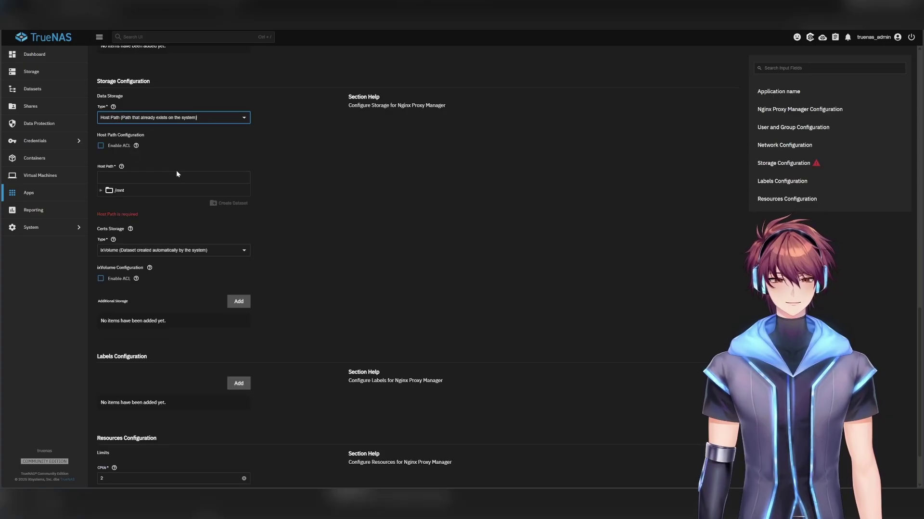
{"action": "left_click", "coordinate": [157, 254]}
{"action": "left_click", "coordinate": [168, 259]}
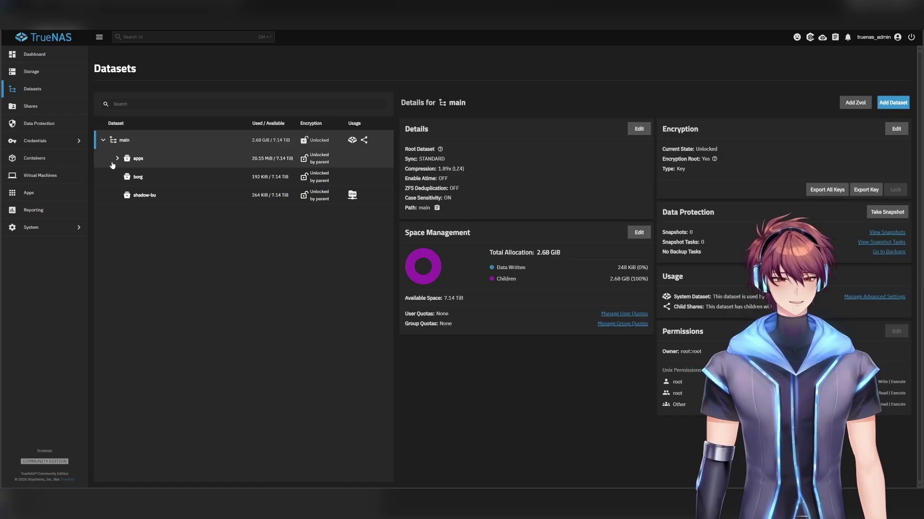
Step: Create an nginx dataset under main/apps with the Apps preset, skipping the ACL
{"action": "left_click", "coordinate": [117, 159]}
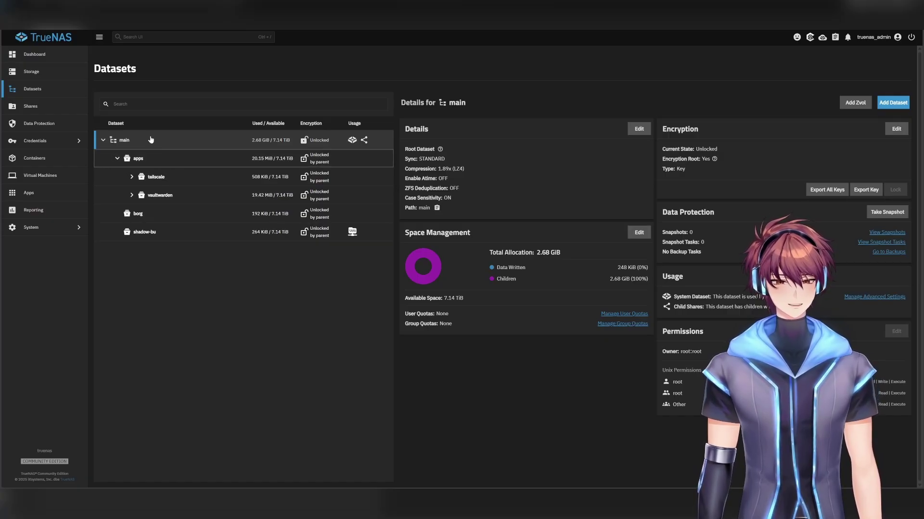
{"action": "left_click", "coordinate": [156, 162]}
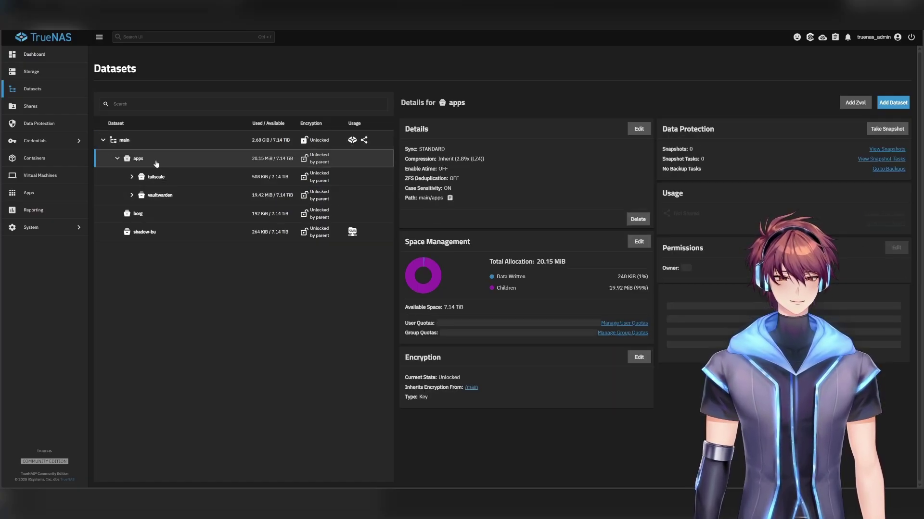
{"action": "left_click", "coordinate": [899, 104]}
{"action": "left_click", "coordinate": [691, 127]}
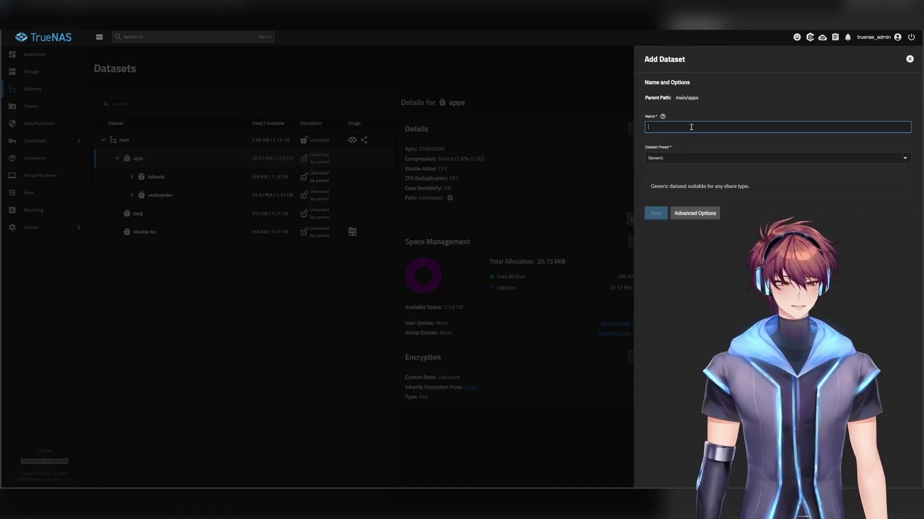
{"action": "type", "text": "nginx"}
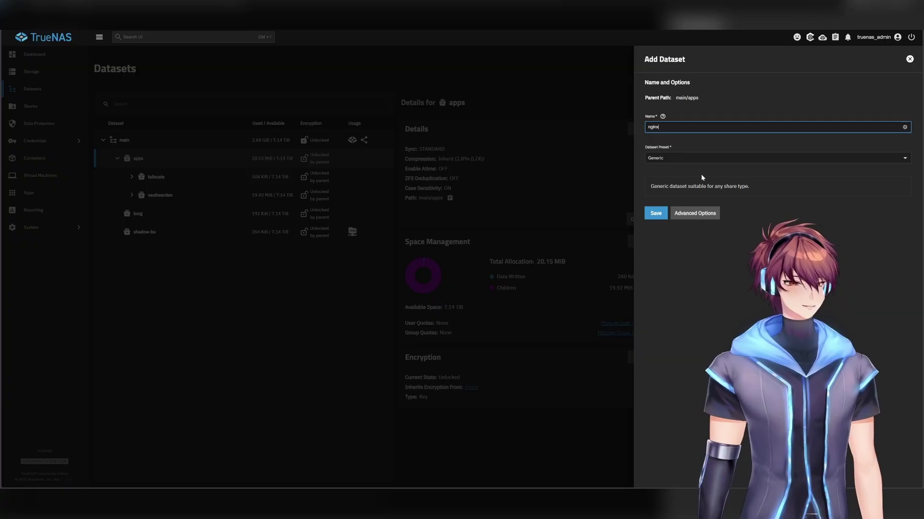
{"action": "left_click", "coordinate": [697, 158]}
{"action": "left_click", "coordinate": [688, 206]}
{"action": "left_click", "coordinate": [656, 222]}
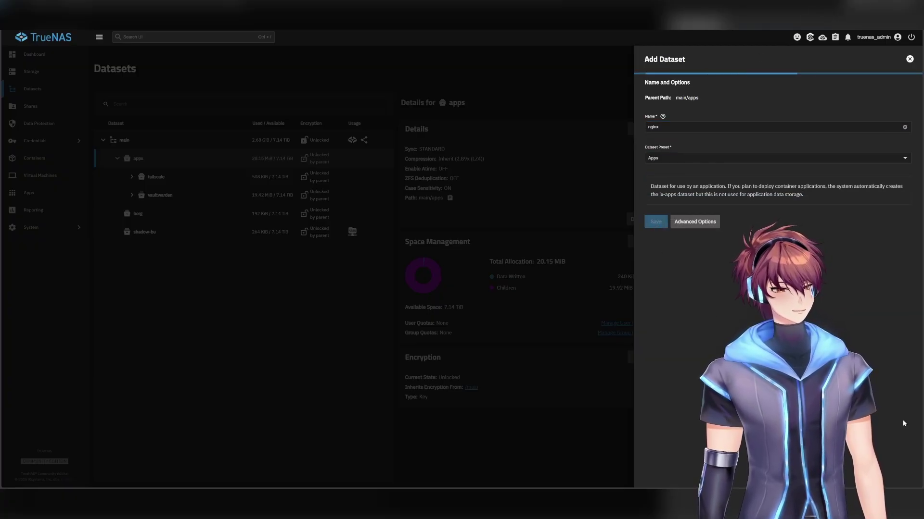
{"action": "left_click", "coordinate": [497, 281]}
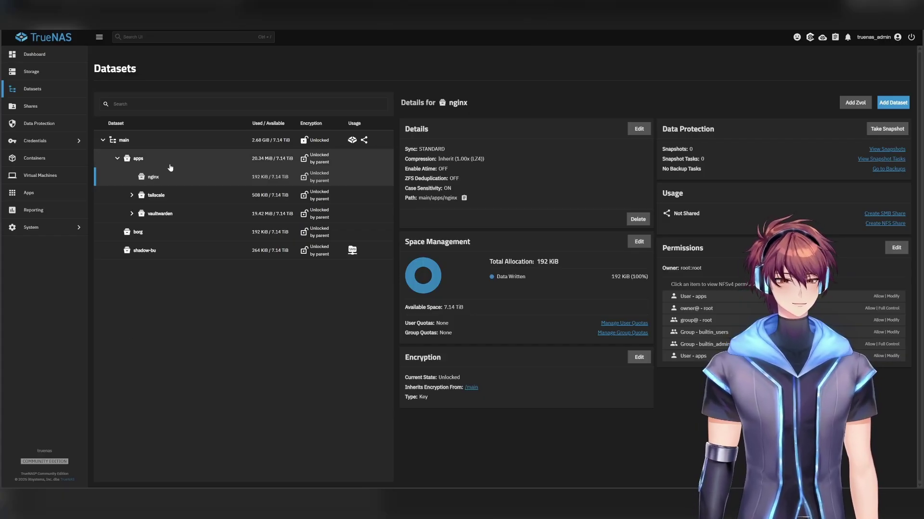
Step: Add a data dataset inside nginx with the Apps preset
{"action": "left_click", "coordinate": [906, 105]}
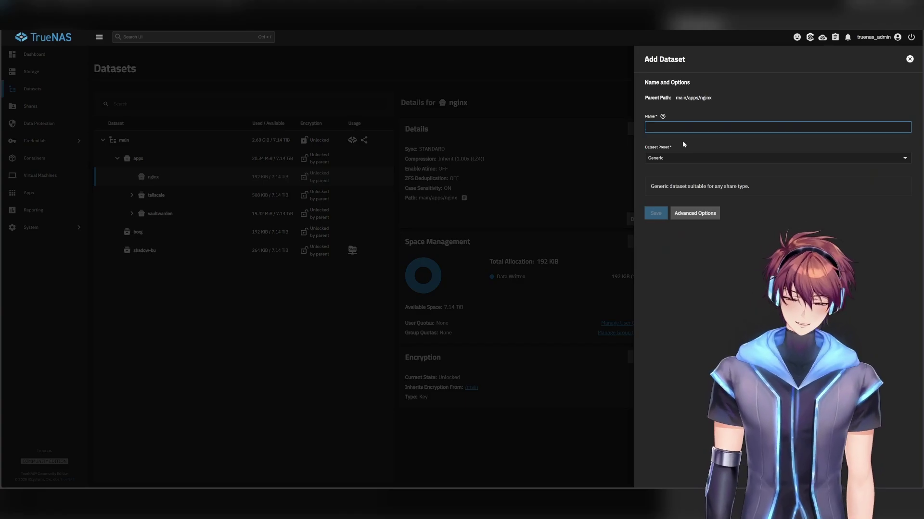
{"action": "type", "text": "data"}
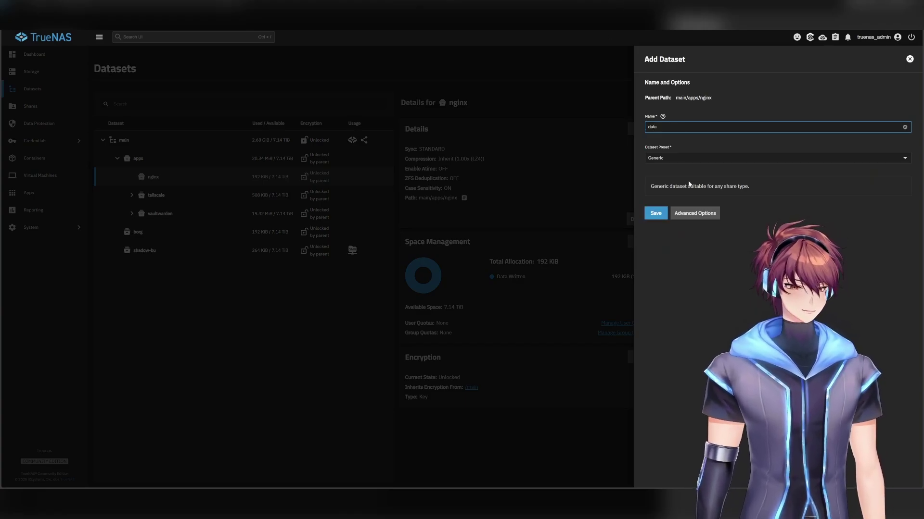
{"action": "left_click", "coordinate": [702, 158]}
{"action": "left_click", "coordinate": [700, 159]}
{"action": "left_click", "coordinate": [701, 159]}
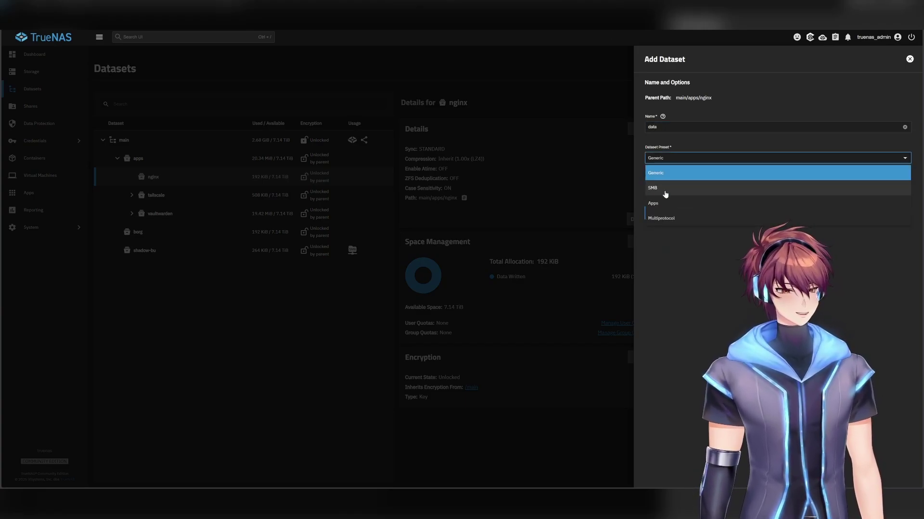
{"action": "left_click", "coordinate": [663, 202]}
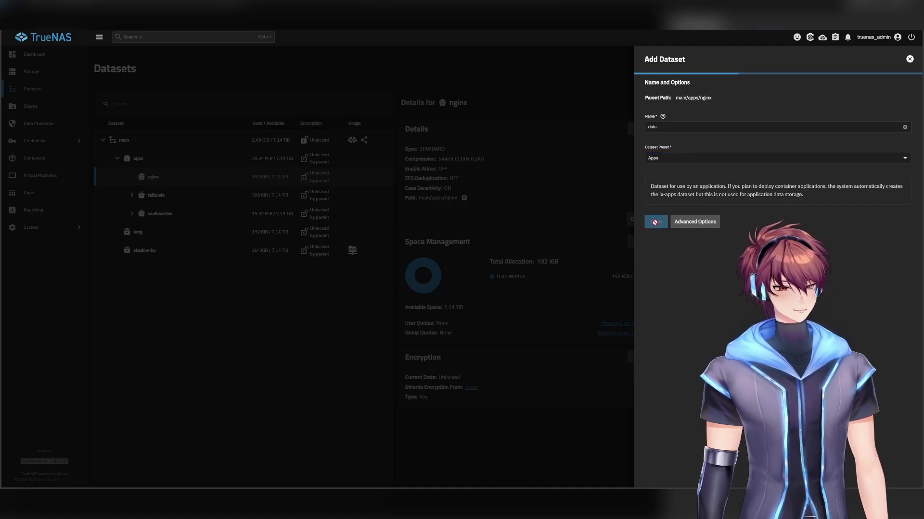
{"action": "left_click", "coordinate": [654, 223]}
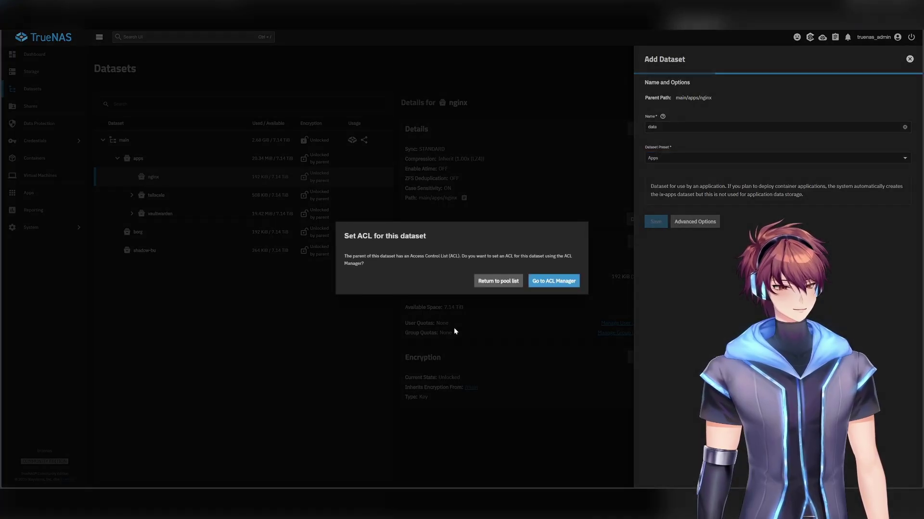
{"action": "left_click", "coordinate": [493, 280]}
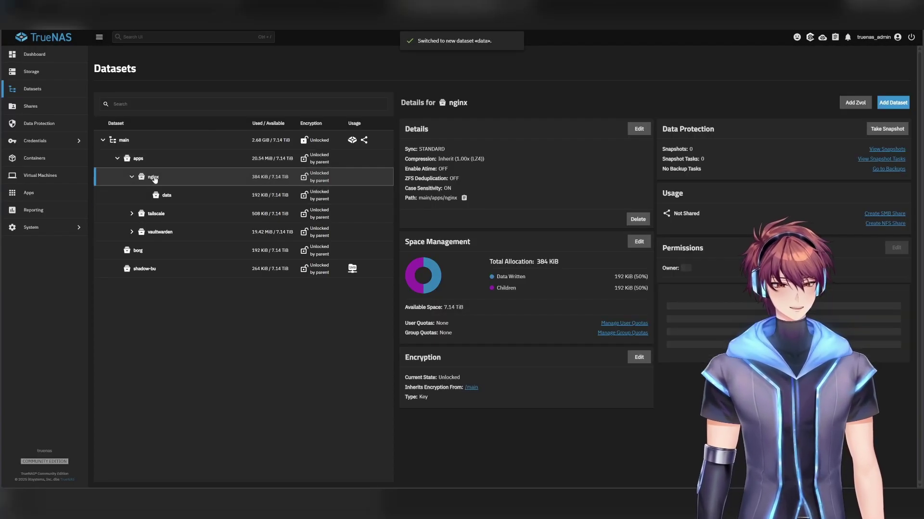
Step: Add a certs dataset inside nginx with the Apps preset
{"action": "left_click", "coordinate": [892, 103]}
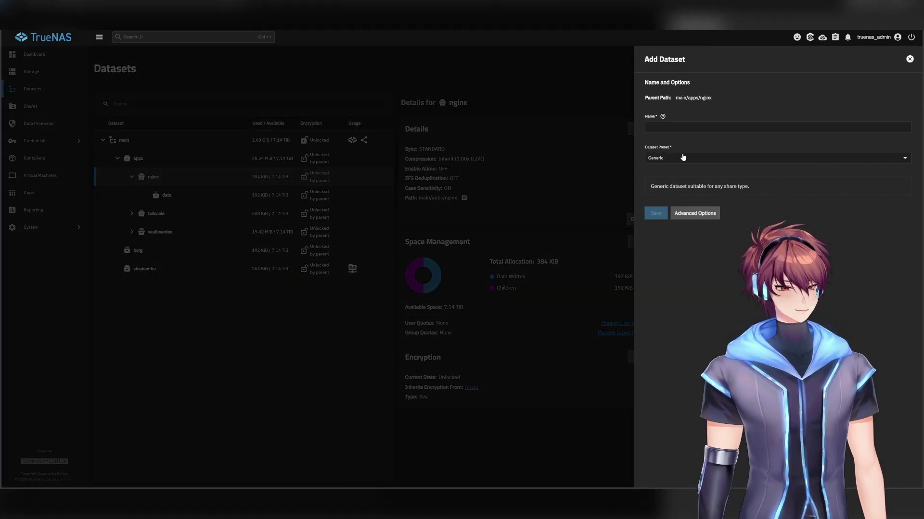
{"action": "left_click", "coordinate": [691, 128]}
{"action": "type", "text": "cer"}
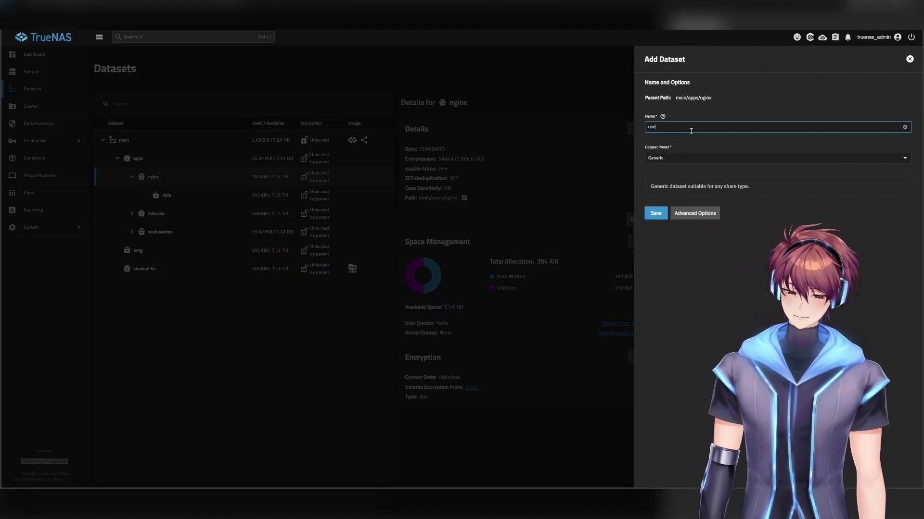
{"action": "type", "text": "ts"}
{"action": "left_click", "coordinate": [678, 159]}
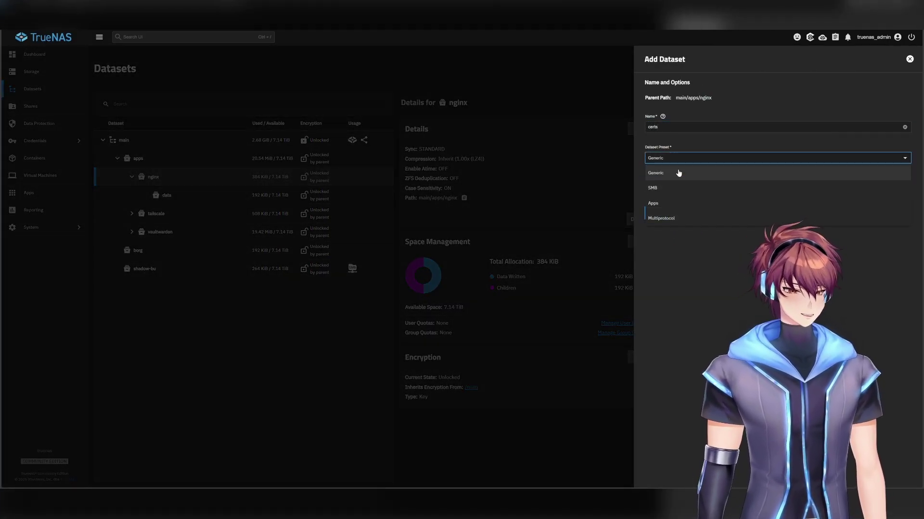
{"action": "left_click", "coordinate": [666, 204]}
{"action": "left_click", "coordinate": [658, 223]}
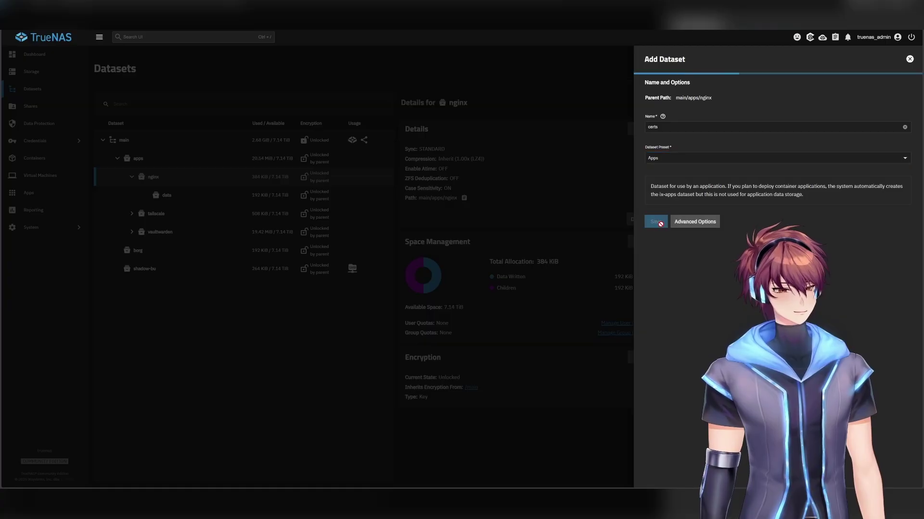
{"action": "left_click", "coordinate": [500, 283]}
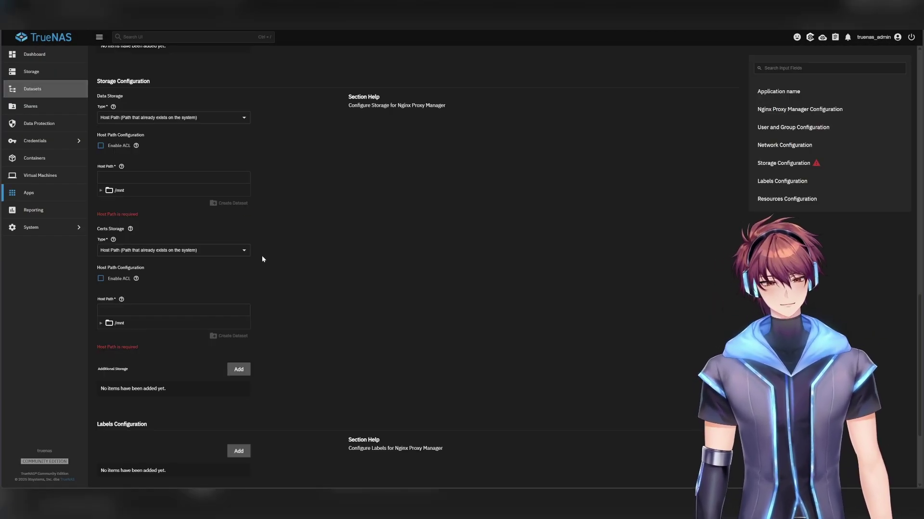
Step: Set the data storage host path to /mnt/main/apps/nginx/data
{"action": "scroll", "coordinate": [263, 259], "scroll_direction": "up", "scroll_amount": 3}
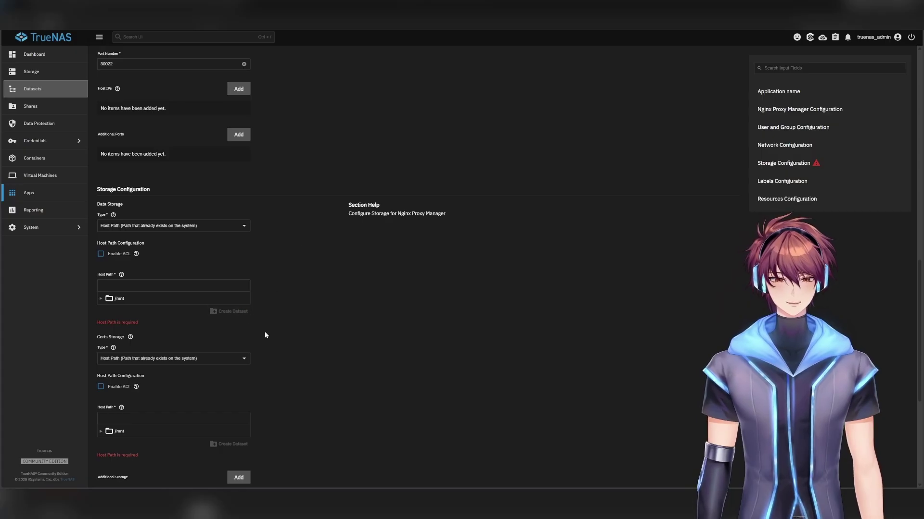
{"action": "left_click", "coordinate": [101, 298]}
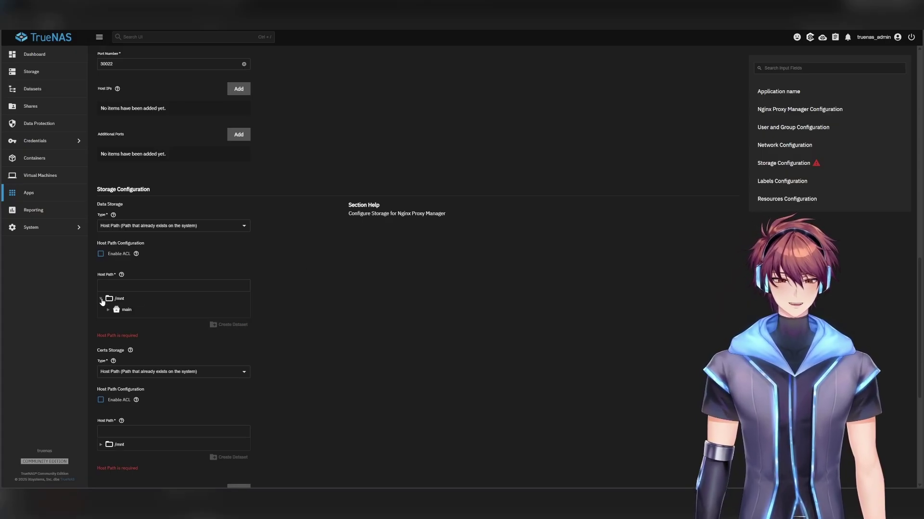
{"action": "left_click", "coordinate": [108, 311]}
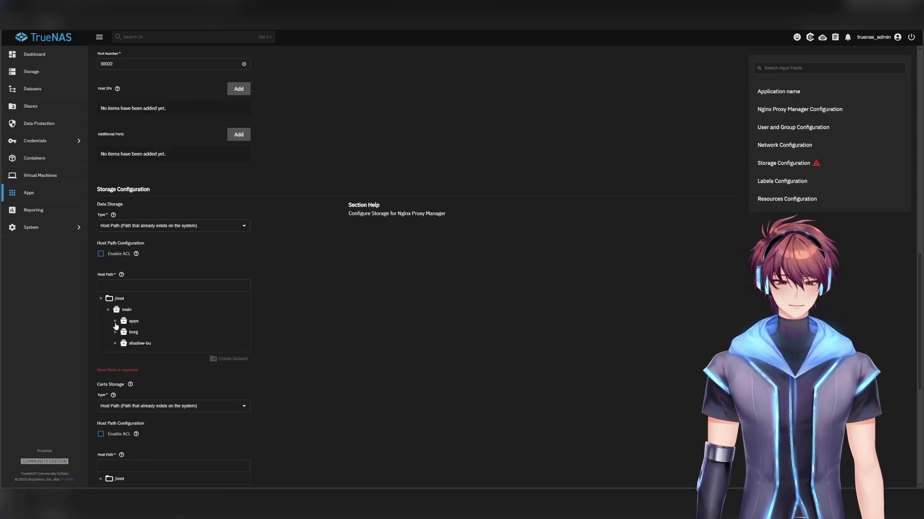
{"action": "left_click", "coordinate": [116, 321]}
{"action": "left_click", "coordinate": [123, 332]}
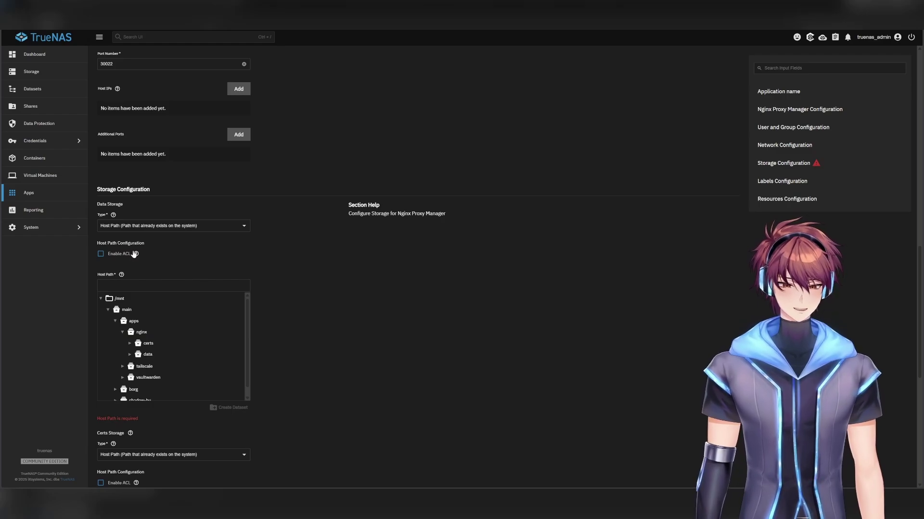
{"action": "left_click", "coordinate": [148, 354]}
Step: Set the certs storage host path to /mnt/main/apps/nginx/certs
{"action": "scroll", "coordinate": [103, 454], "scroll_direction": "down", "scroll_amount": 2}
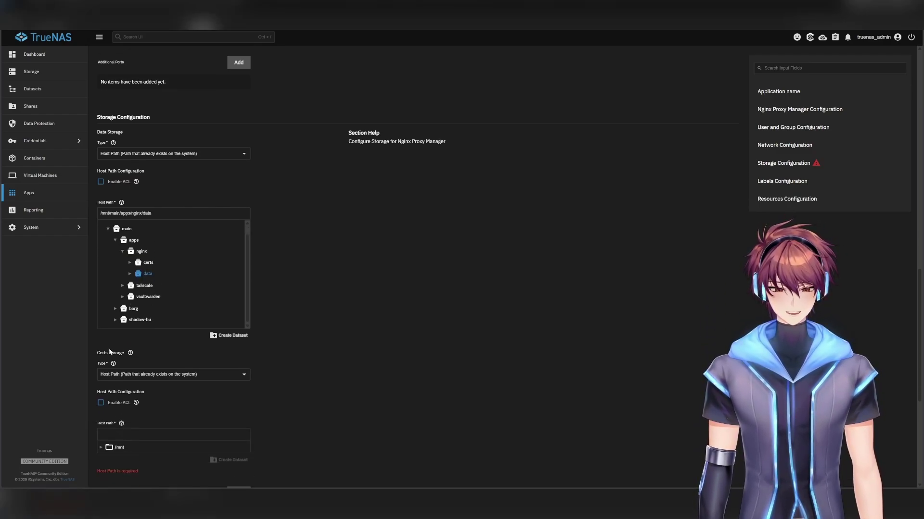
{"action": "left_click", "coordinate": [100, 447]}
{"action": "scroll", "coordinate": [108, 452], "scroll_direction": "down", "scroll_amount": 3}
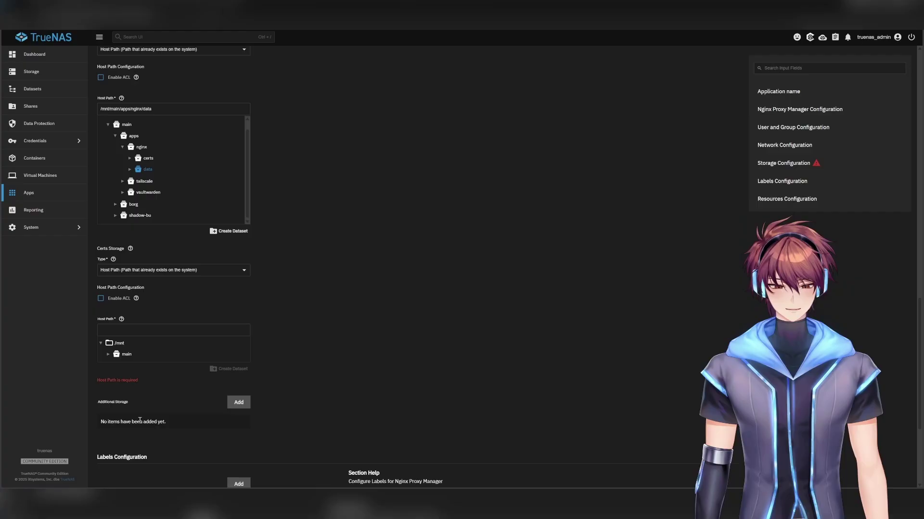
{"action": "left_click", "coordinate": [108, 350]}
{"action": "left_click", "coordinate": [116, 361]}
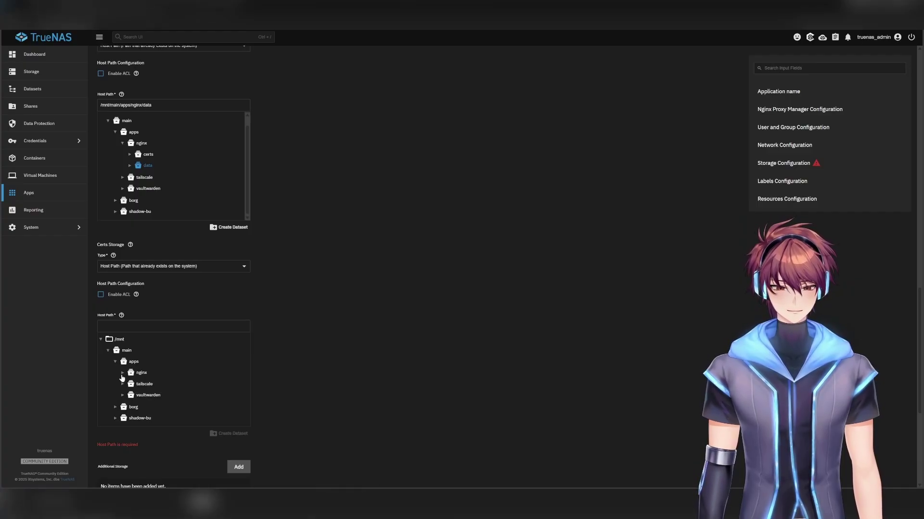
{"action": "left_click", "coordinate": [122, 373]}
{"action": "left_click", "coordinate": [146, 383]}
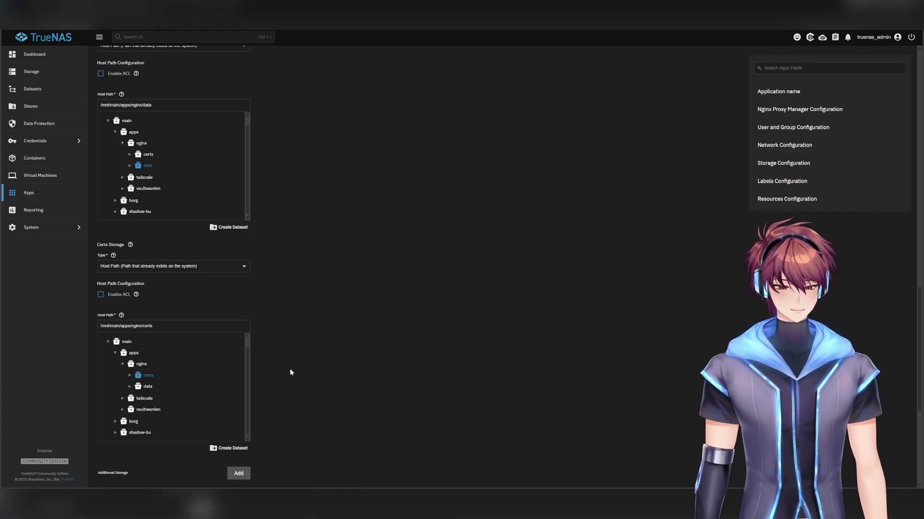
{"action": "scroll", "coordinate": [381, 375], "scroll_direction": "up", "scroll_amount": 20}
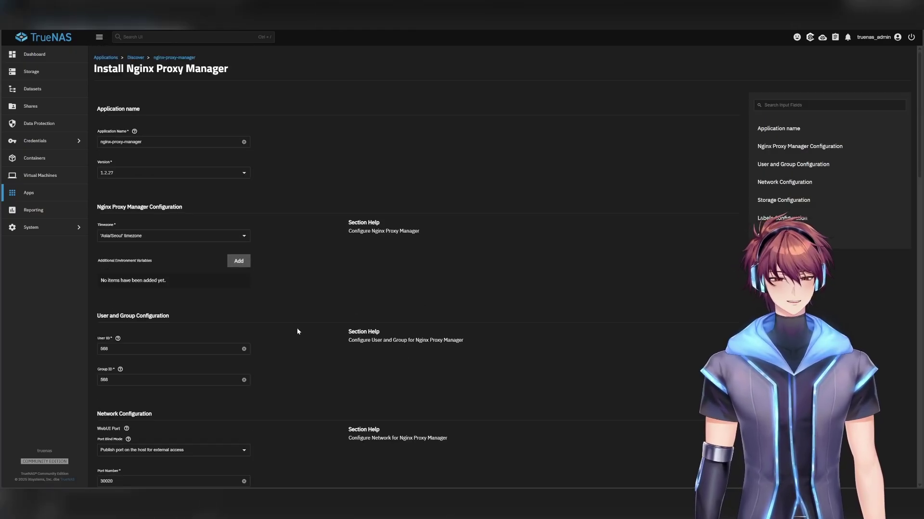
Step: Change the HTTP port from 30021 to 80 and the HTTPS port from 30022 to 443
{"action": "scroll", "coordinate": [297, 329], "scroll_direction": "down", "scroll_amount": 3}
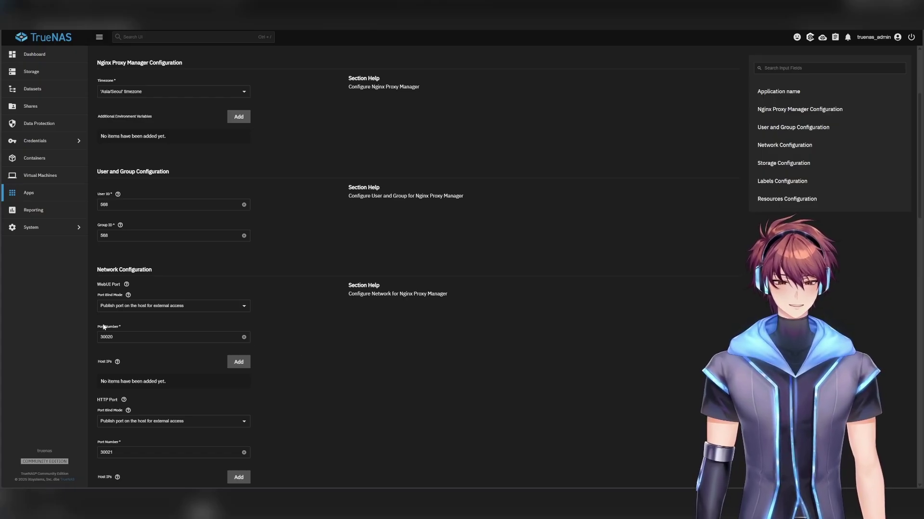
{"action": "scroll", "coordinate": [127, 217], "scroll_direction": "down", "scroll_amount": 2}
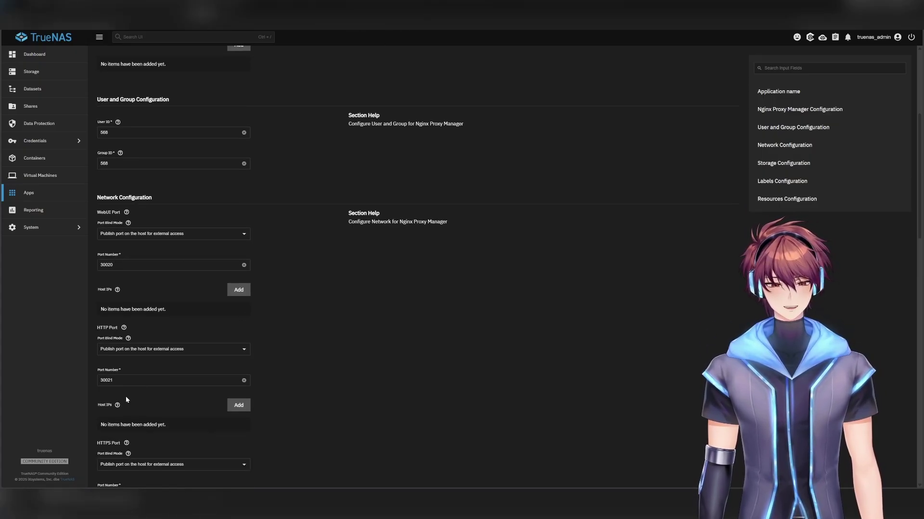
{"action": "scroll", "coordinate": [111, 357], "scroll_direction": "down", "scroll_amount": 1}
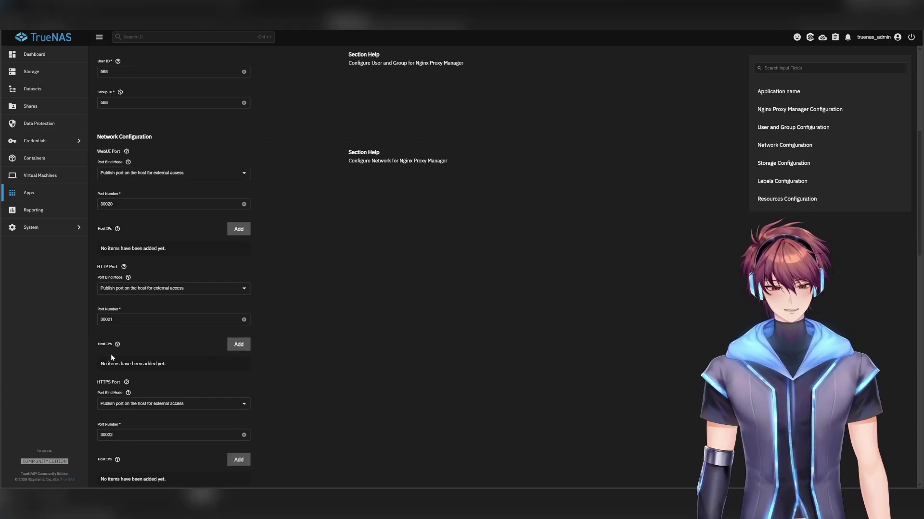
{"action": "scroll", "coordinate": [111, 358], "scroll_direction": "down", "scroll_amount": 1}
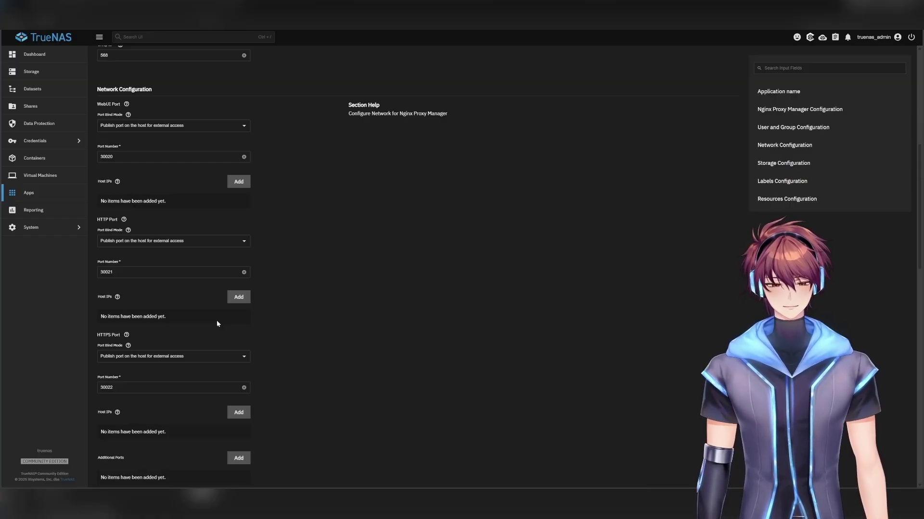
{"action": "left_click", "coordinate": [125, 272]}
{"action": "left_click_drag", "start_coordinate": [126, 272], "coordinate": [104, 277]}
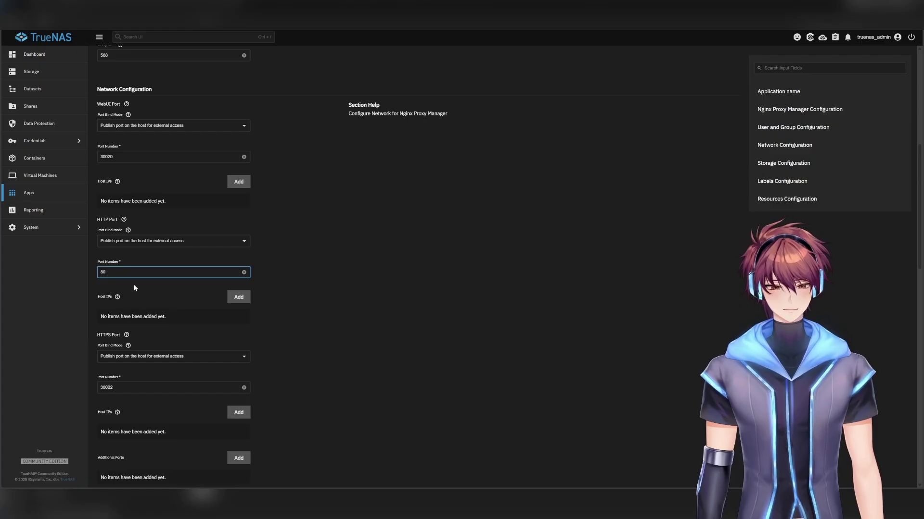
{"action": "type", "text": "80"}
{"action": "left_click", "coordinate": [122, 385]}
{"action": "left_click_drag", "start_coordinate": [119, 387], "coordinate": [74, 389]}
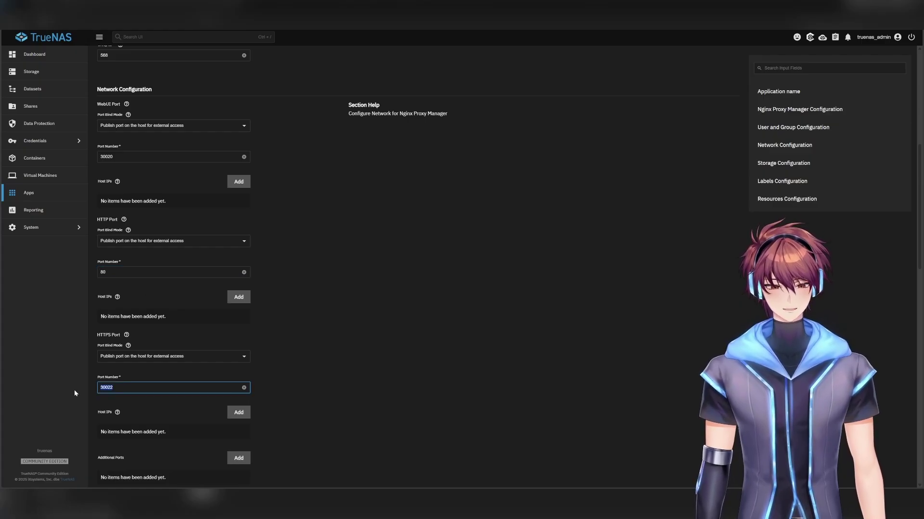
{"action": "type", "text": "443"}
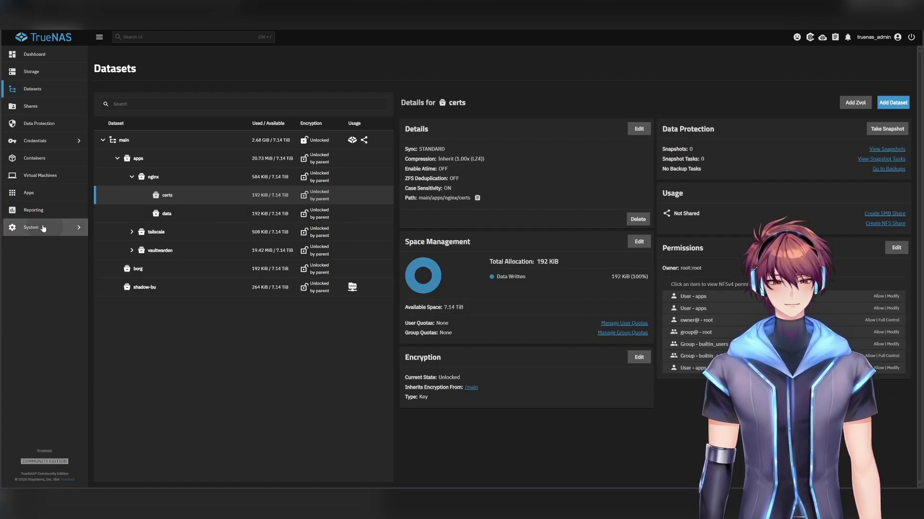
{"action": "left_click", "coordinate": [83, 221]}
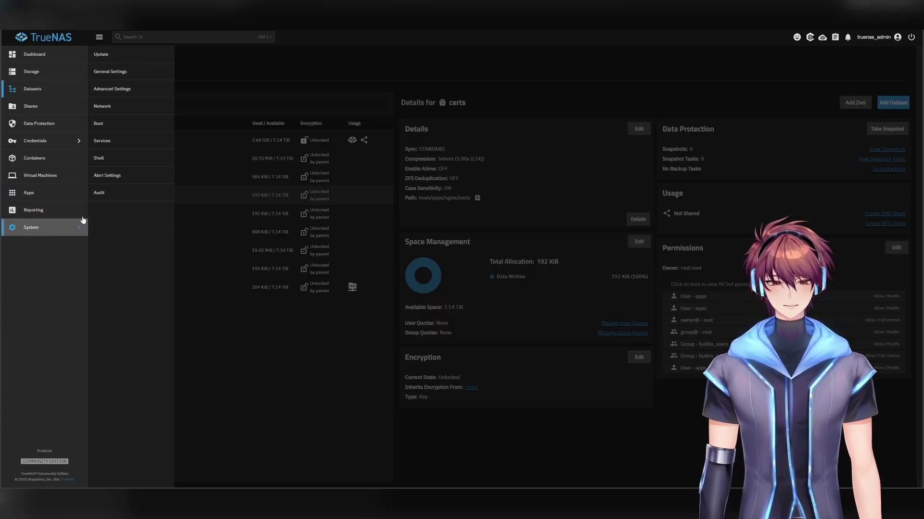
{"action": "left_click", "coordinate": [110, 71]}
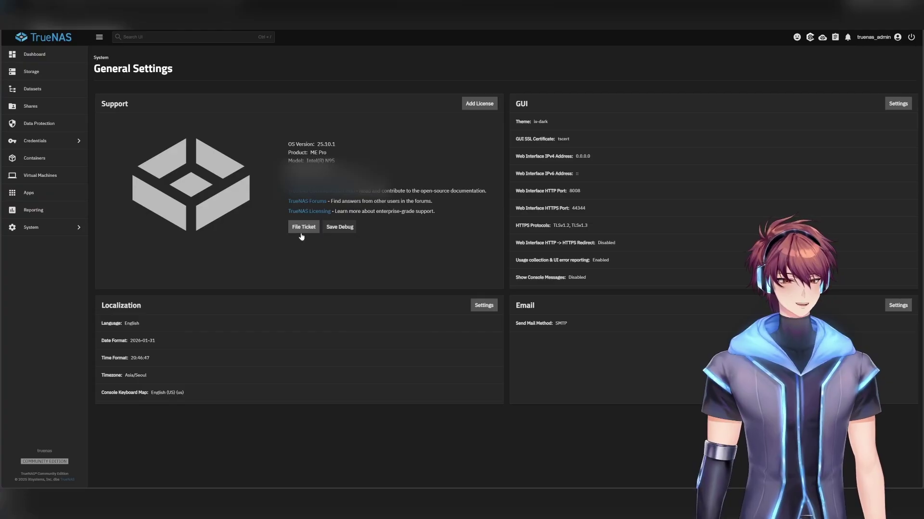
{"action": "left_click", "coordinate": [77, 231]}
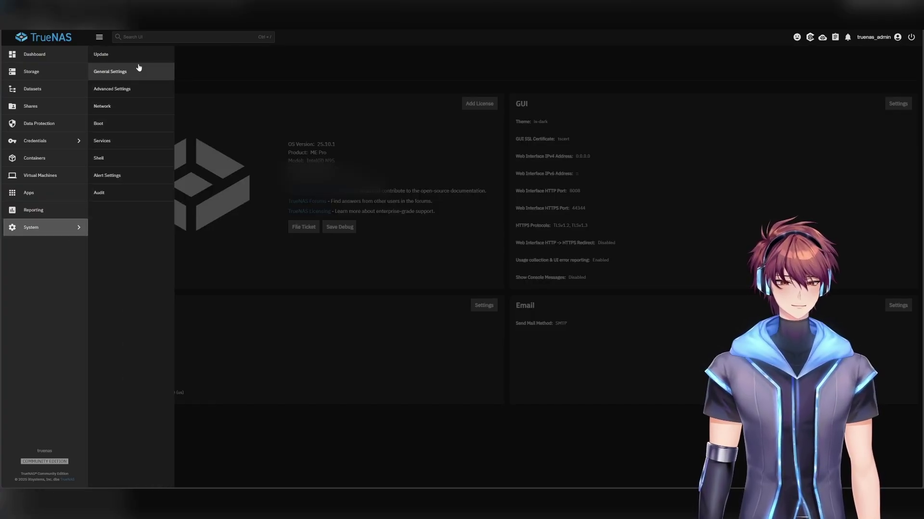
{"action": "left_click", "coordinate": [368, 62]}
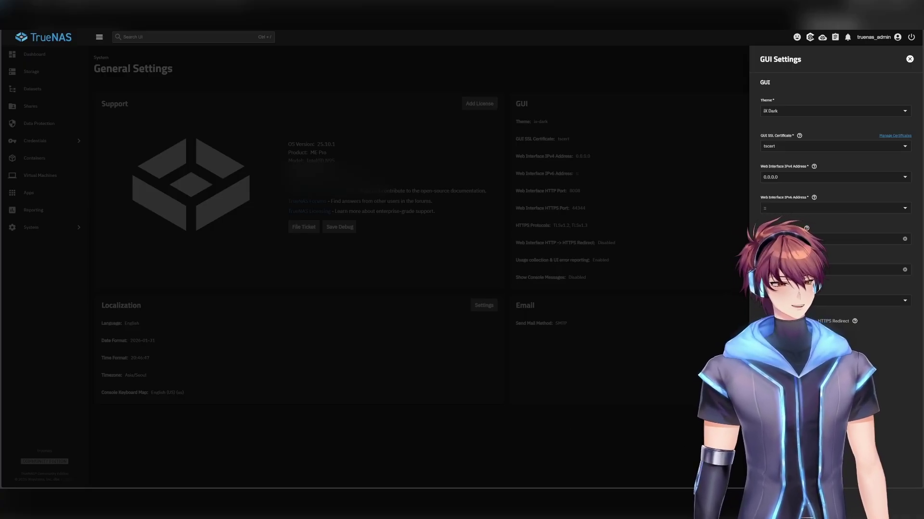
{"action": "left_click", "coordinate": [598, 407]}
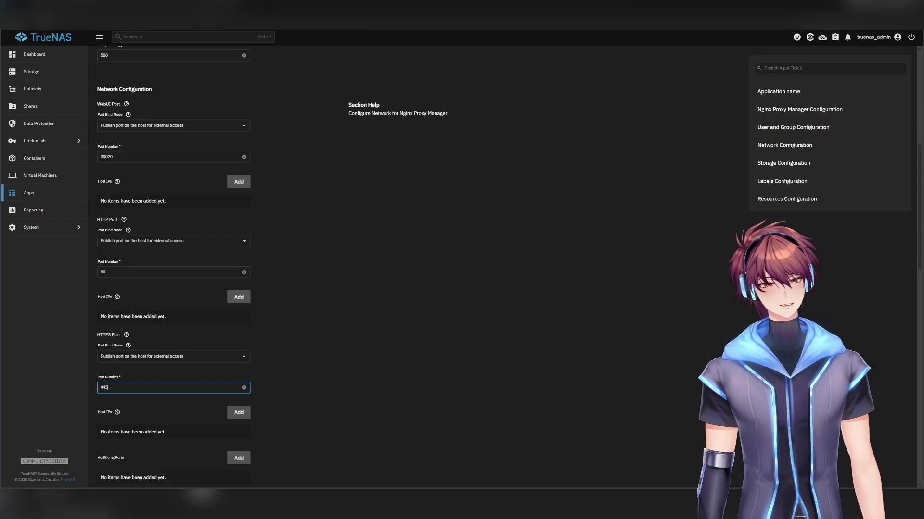
Step: Install Nginx Proxy Manager with the configured storage and port settings
{"action": "scroll", "coordinate": [342, 388], "scroll_direction": "down", "scroll_amount": 10}
{"action": "scroll", "coordinate": [293, 385], "scroll_direction": "down", "scroll_amount": 7}
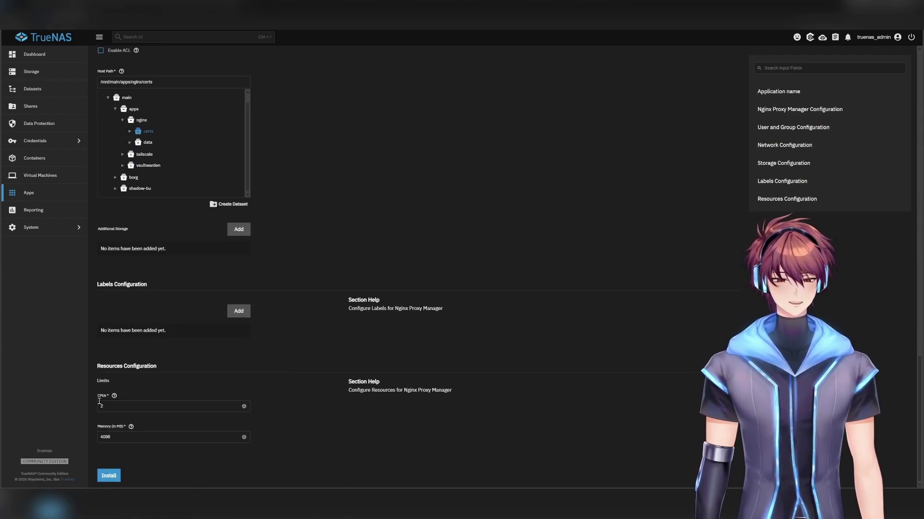
{"action": "left_click", "coordinate": [110, 476]}
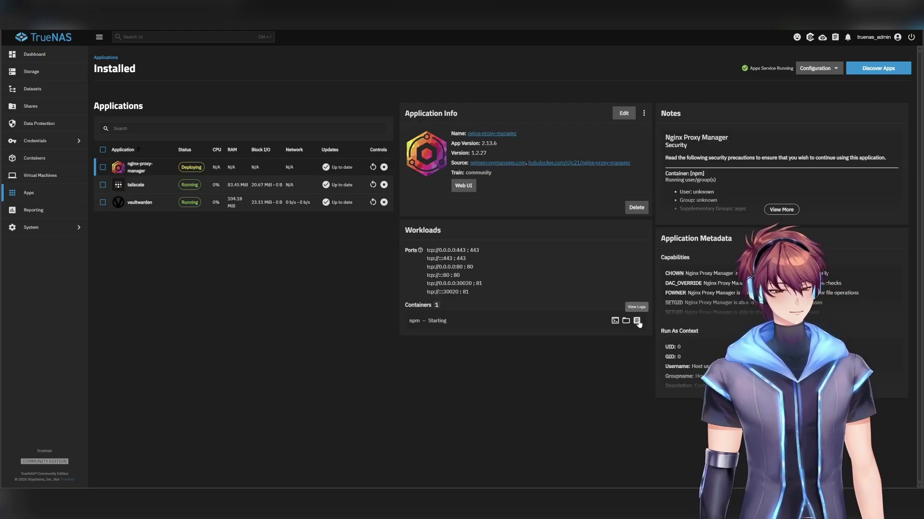
{"action": "left_click", "coordinate": [637, 322]}
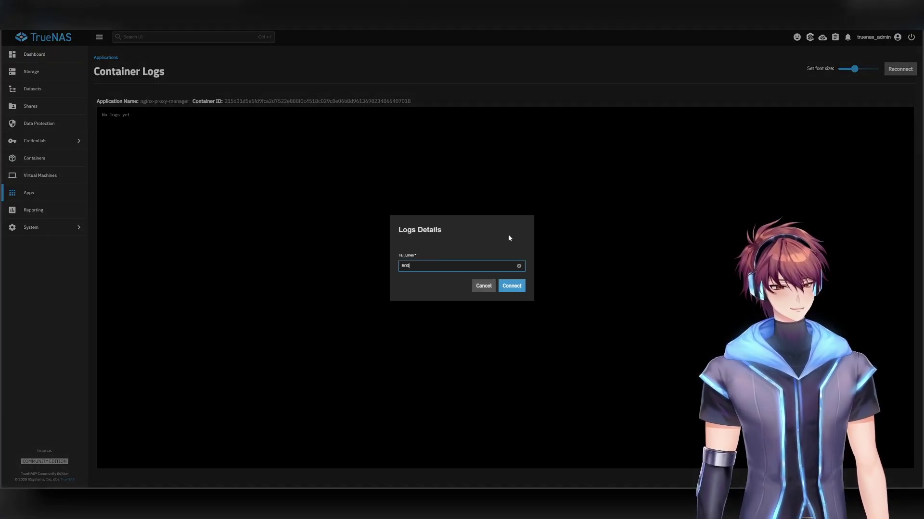
{"action": "left_click", "coordinate": [519, 287]}
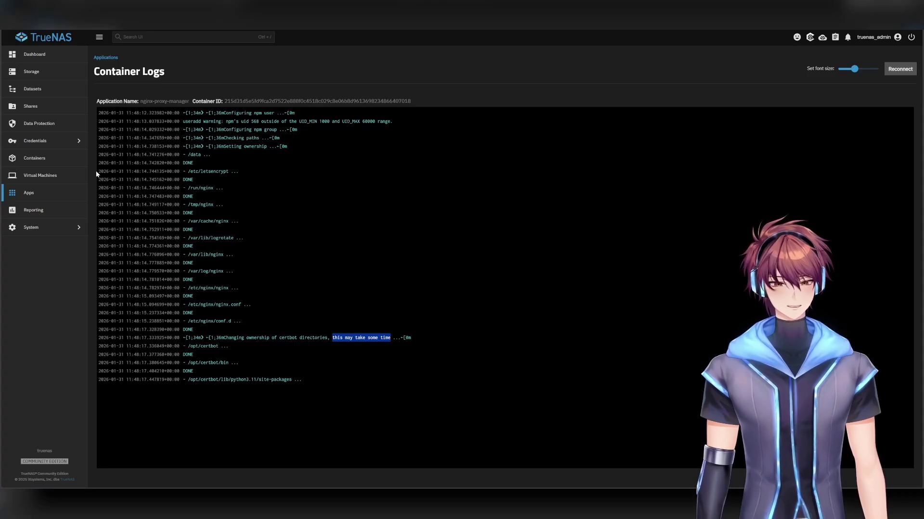
{"action": "left_click", "coordinate": [30, 197]}
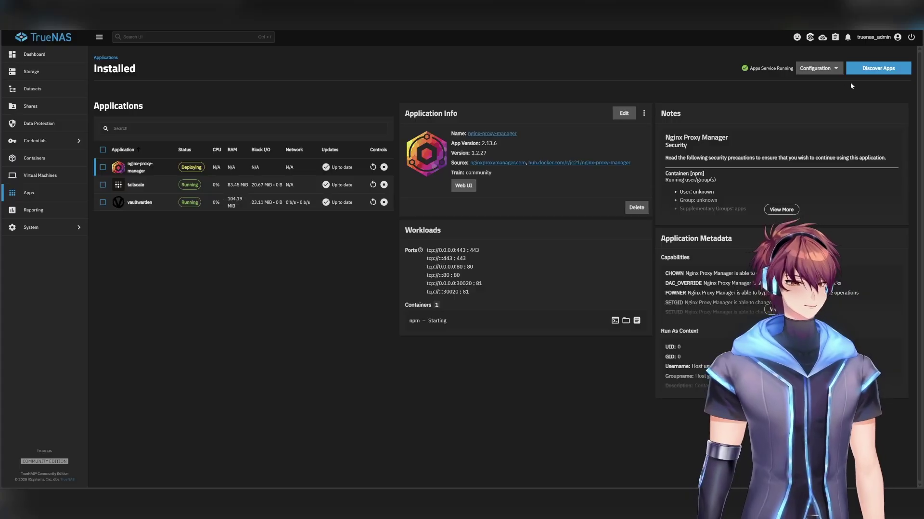
Step: Search the app catalog for Portainer and open its install form (version 1.5.3, port 31015)
{"action": "left_click", "coordinate": [877, 71]}
{"action": "left_click", "coordinate": [186, 108]}
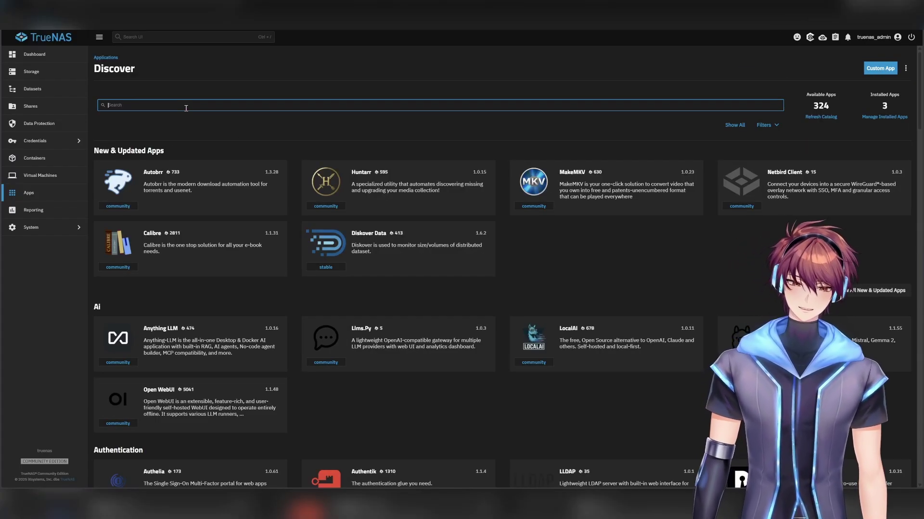
{"action": "type", "text": "po"}
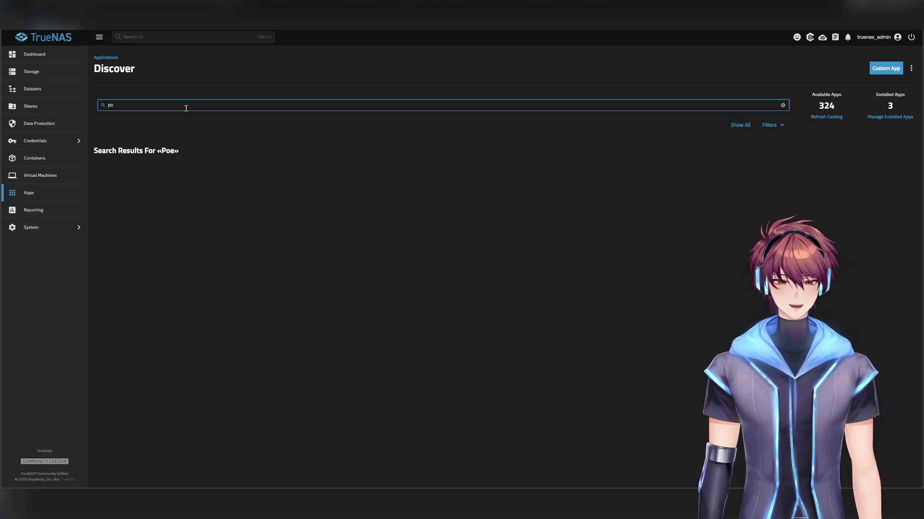
{"action": "type", "text": "rtal"}
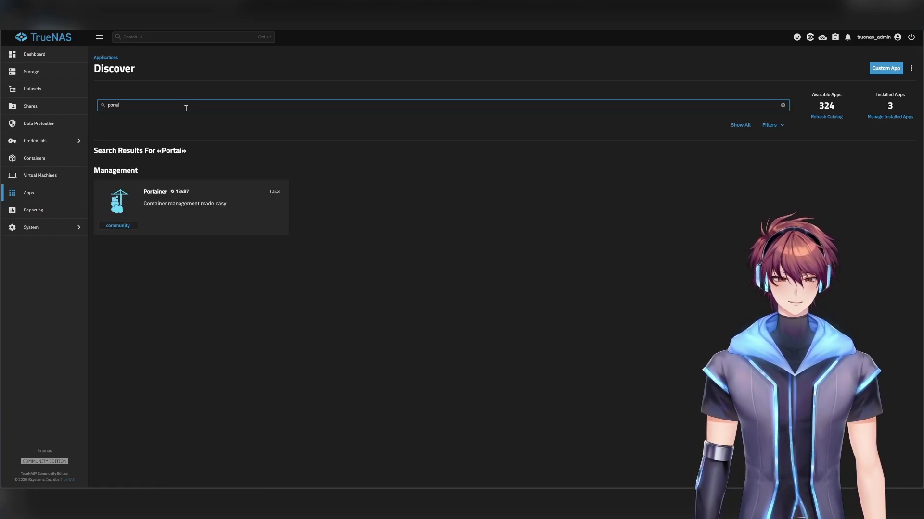
{"action": "left_click", "coordinate": [215, 219]}
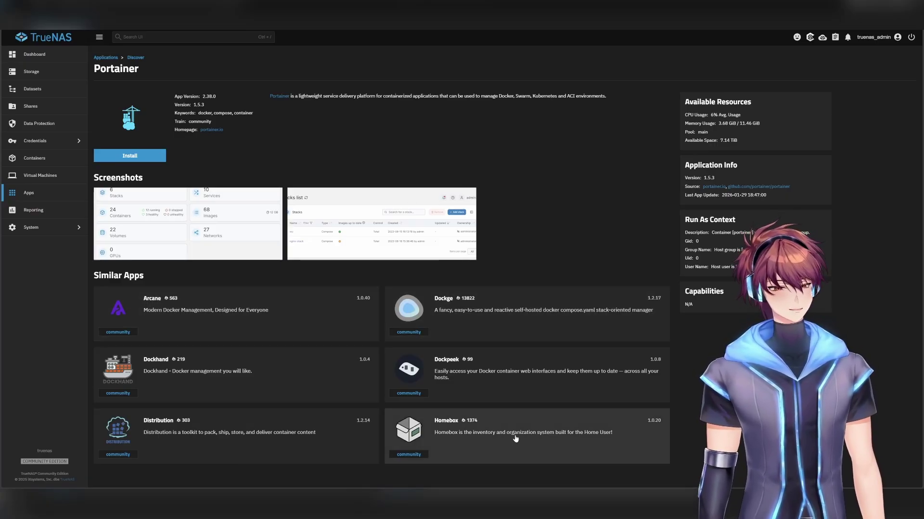
{"action": "left_click", "coordinate": [155, 159]}
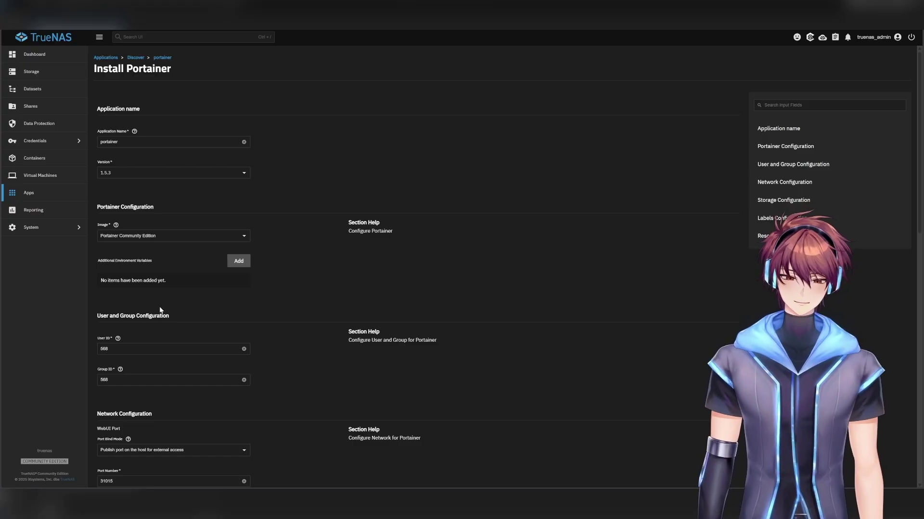
{"action": "scroll", "coordinate": [240, 389], "scroll_direction": "down", "scroll_amount": 4}
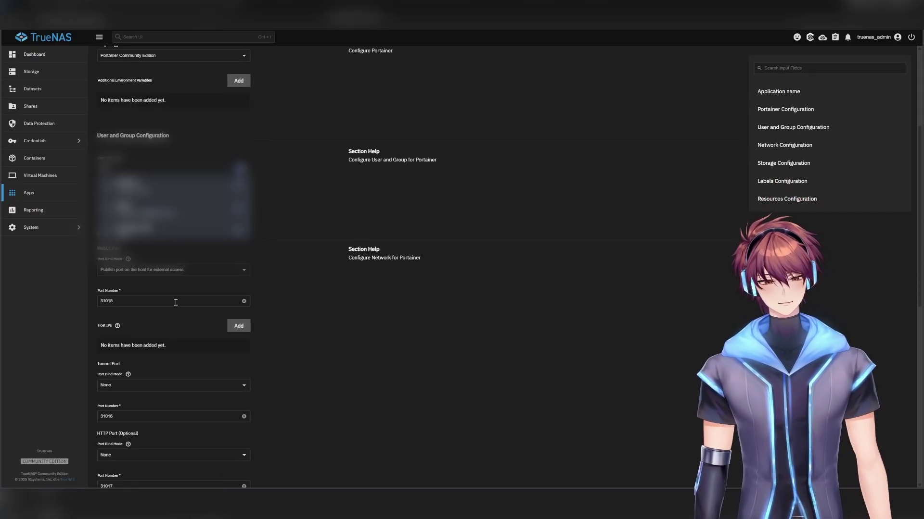
{"action": "scroll", "coordinate": [321, 369], "scroll_direction": "down", "scroll_amount": 3}
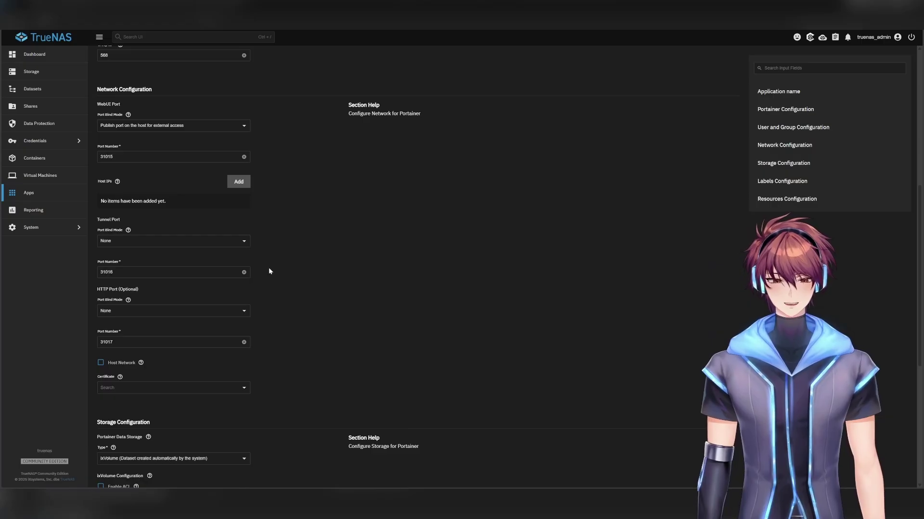
{"action": "scroll", "coordinate": [293, 365], "scroll_direction": "down", "scroll_amount": 3}
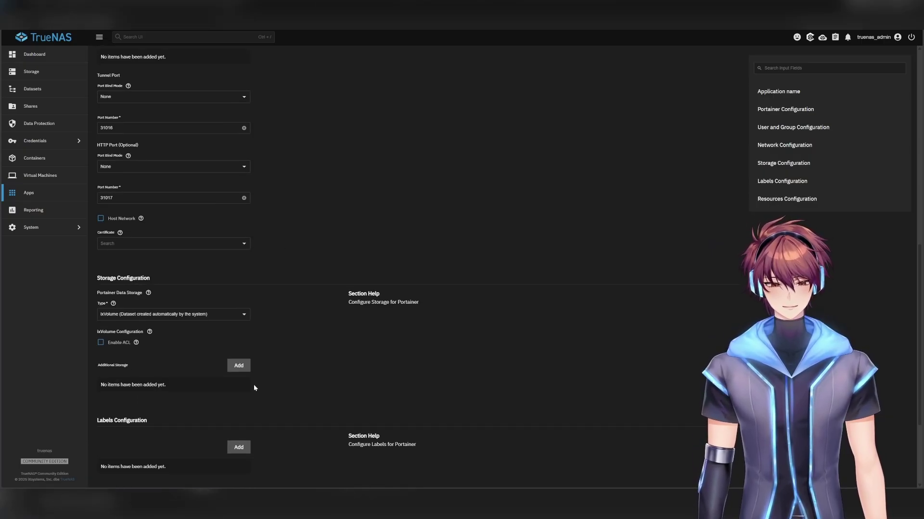
{"action": "scroll", "coordinate": [248, 327], "scroll_direction": "down", "scroll_amount": 2}
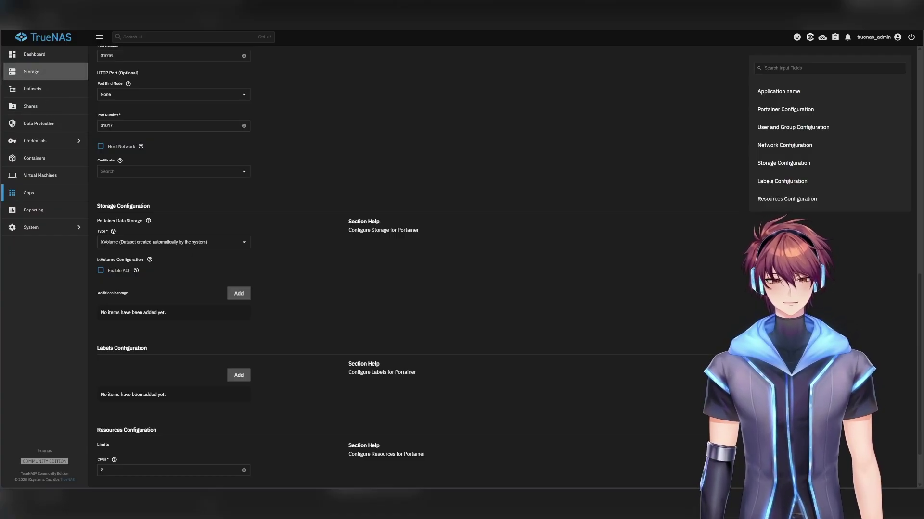
Step: Create a portainer dataset under main/apps with the Apps preset, skipping the ACL
{"action": "left_click", "coordinate": [62, 89]}
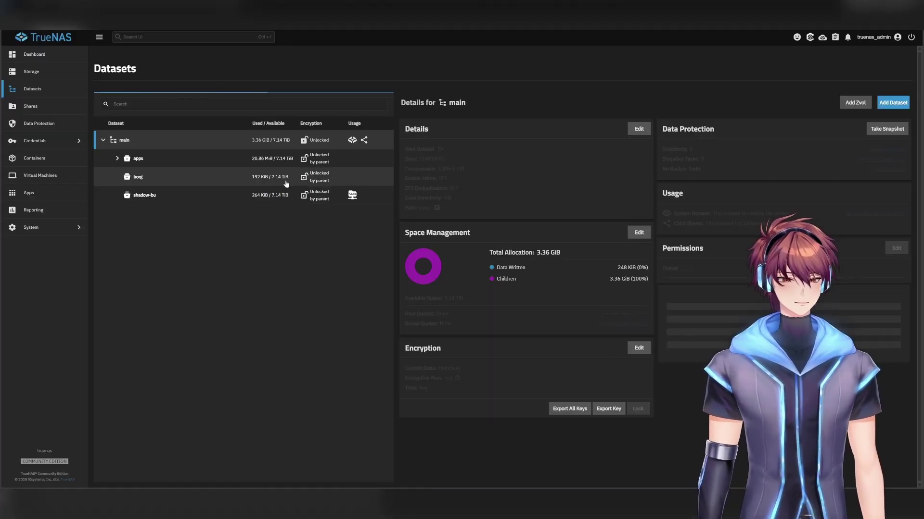
{"action": "left_click", "coordinate": [149, 155]}
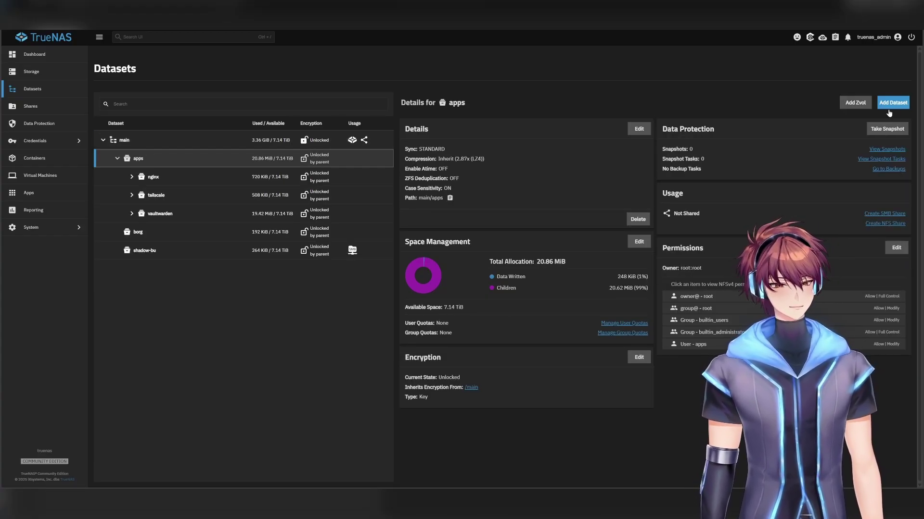
{"action": "left_click", "coordinate": [895, 105]}
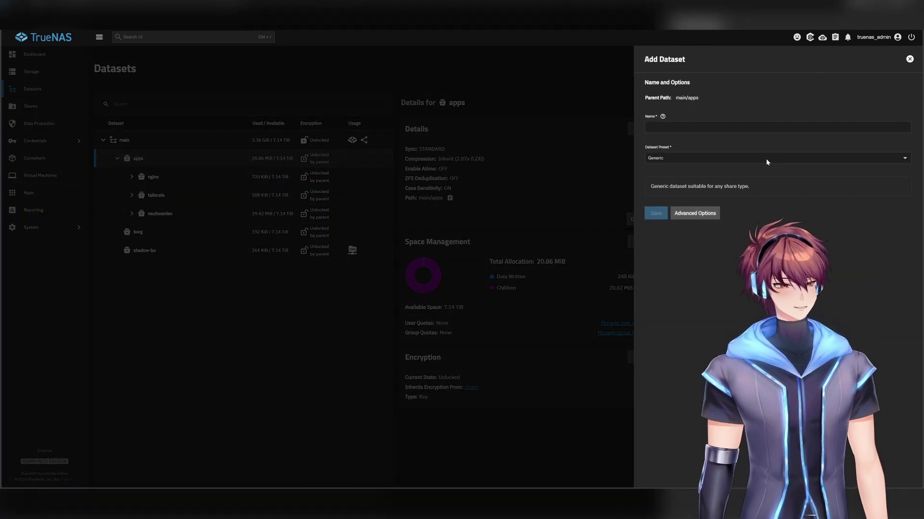
{"action": "left_click", "coordinate": [673, 126]}
{"action": "type", "text": "po"}
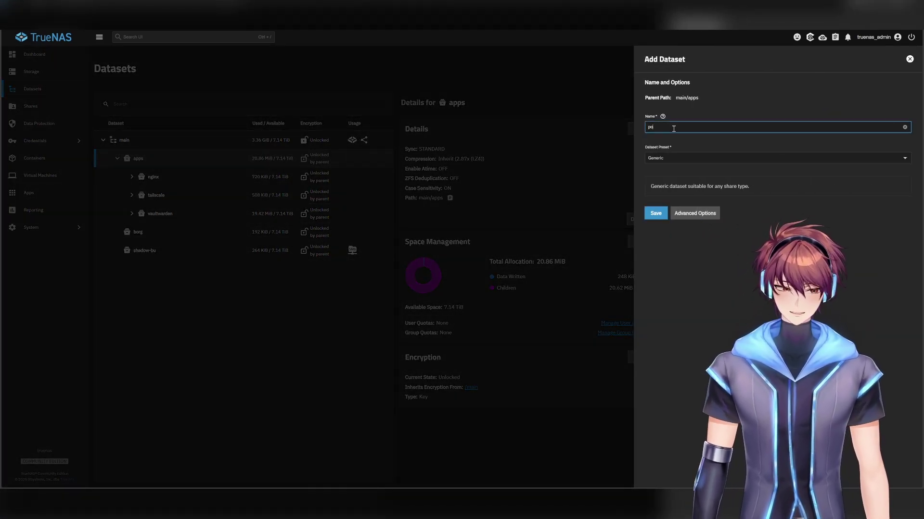
{"action": "type", "text": "rtainer"}
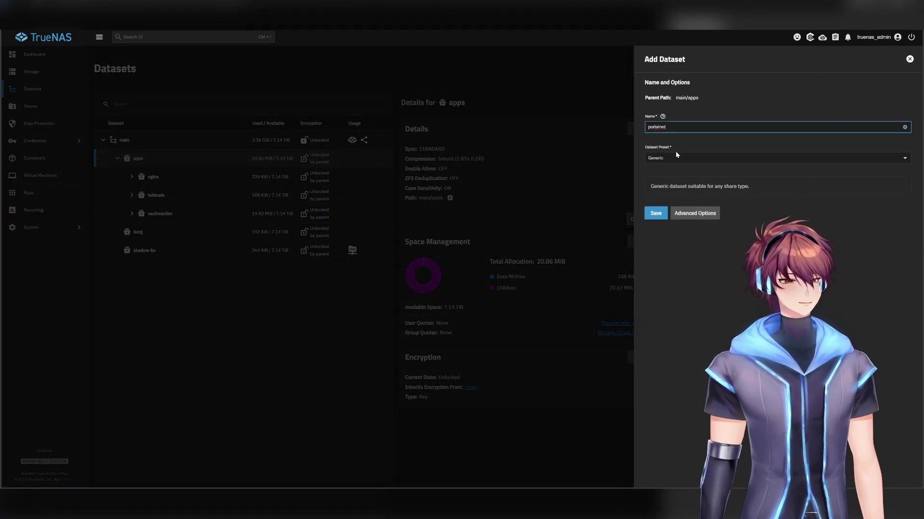
{"action": "left_click", "coordinate": [678, 159]}
{"action": "left_click", "coordinate": [659, 201]}
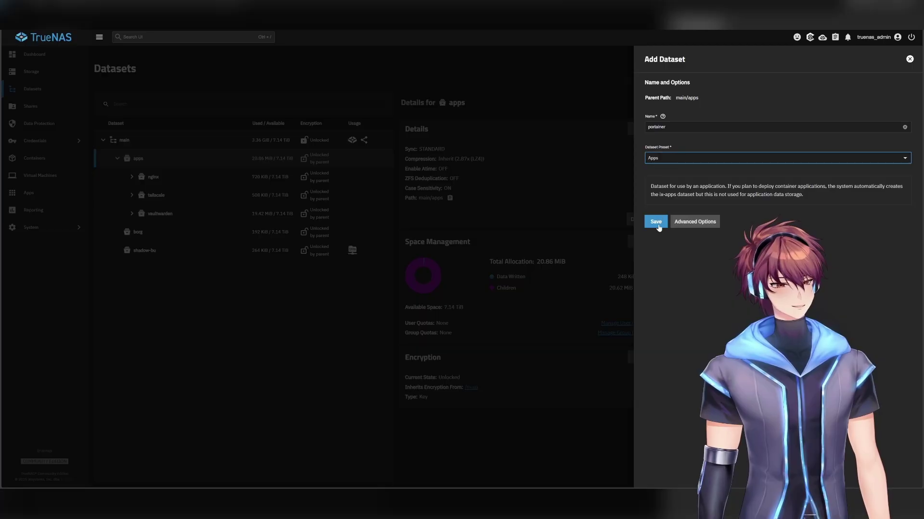
{"action": "left_click", "coordinate": [656, 222]}
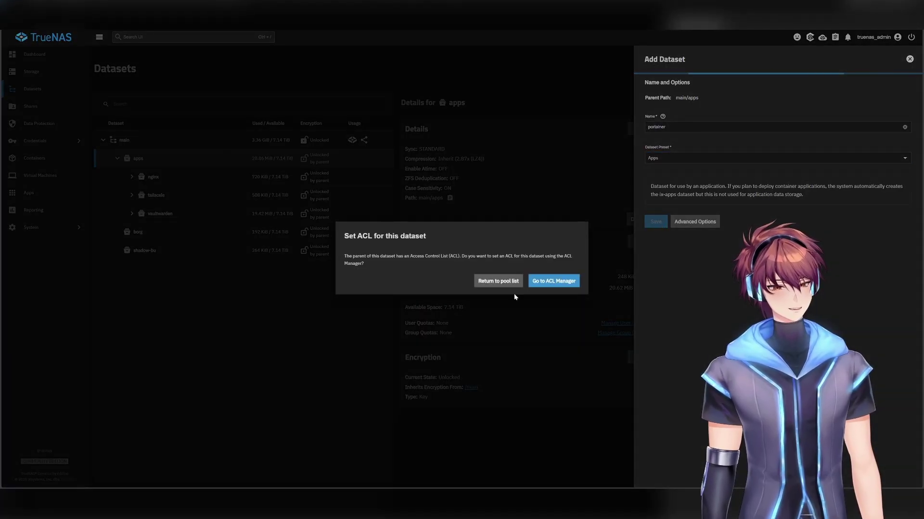
{"action": "left_click", "coordinate": [506, 281]}
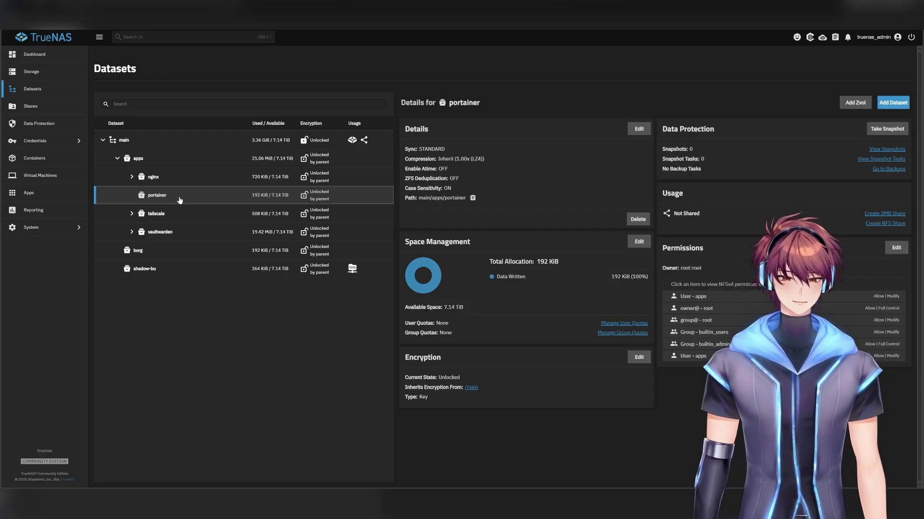
Step: Add a data dataset inside portainer with the Apps preset
{"action": "left_click", "coordinate": [892, 102]}
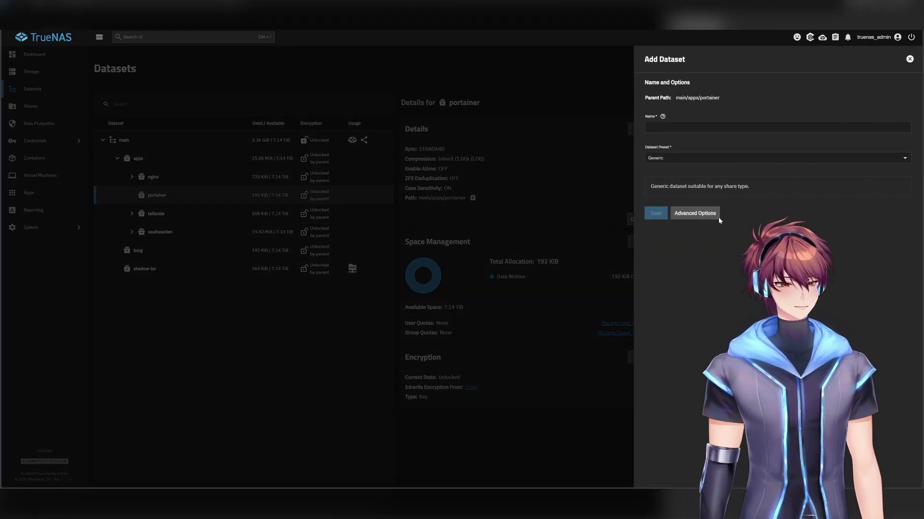
{"action": "left_click", "coordinate": [670, 158]}
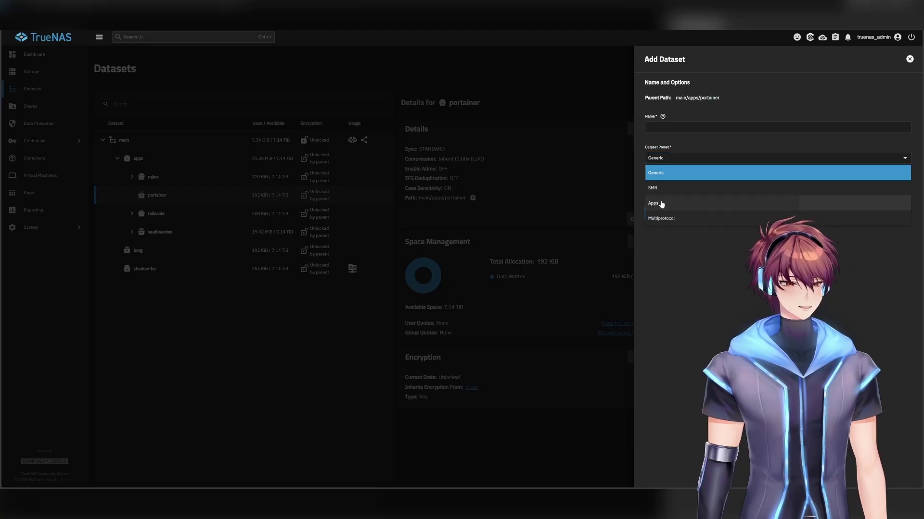
{"action": "left_click", "coordinate": [661, 204]}
{"action": "left_click", "coordinate": [669, 127]}
{"action": "type", "text": "da"}
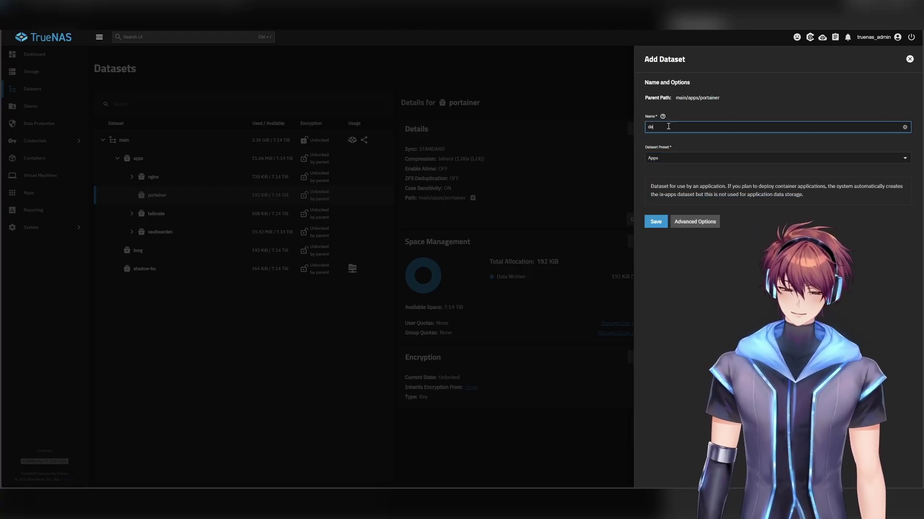
{"action": "type", "text": "ta"}
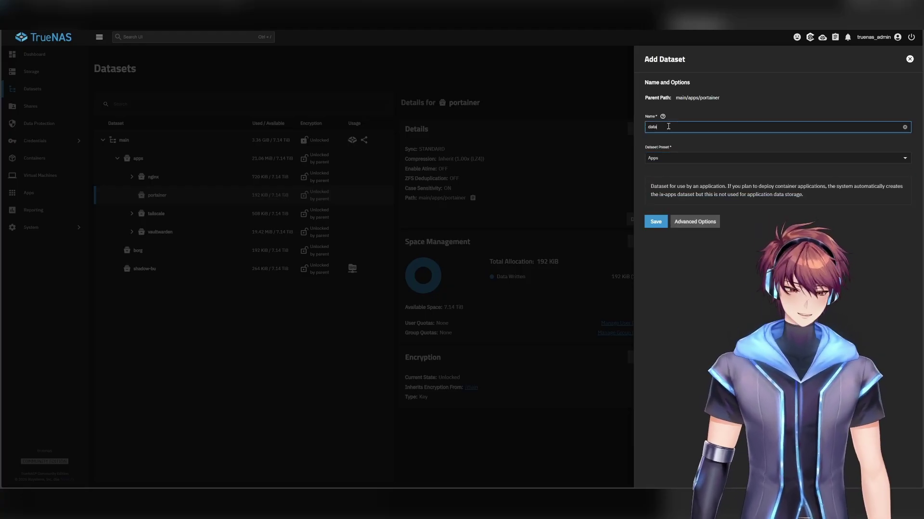
{"action": "left_click", "coordinate": [656, 221]}
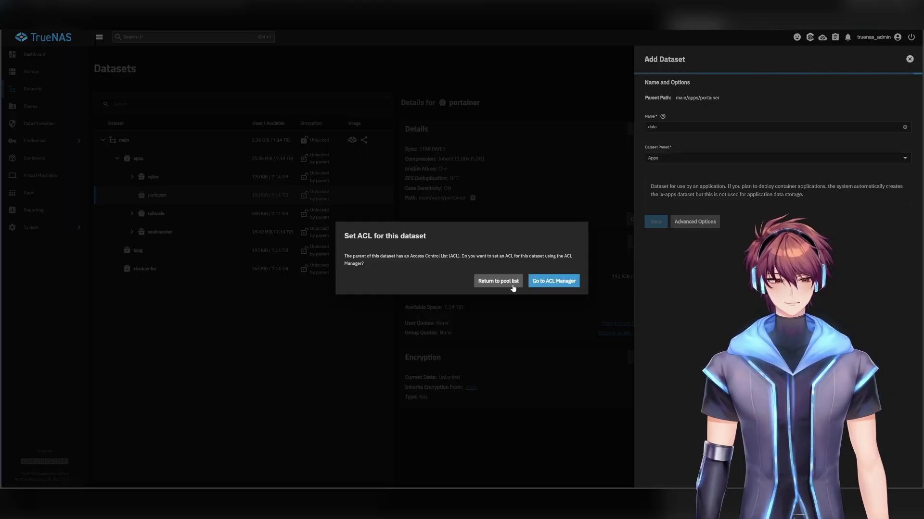
{"action": "left_click", "coordinate": [513, 288]}
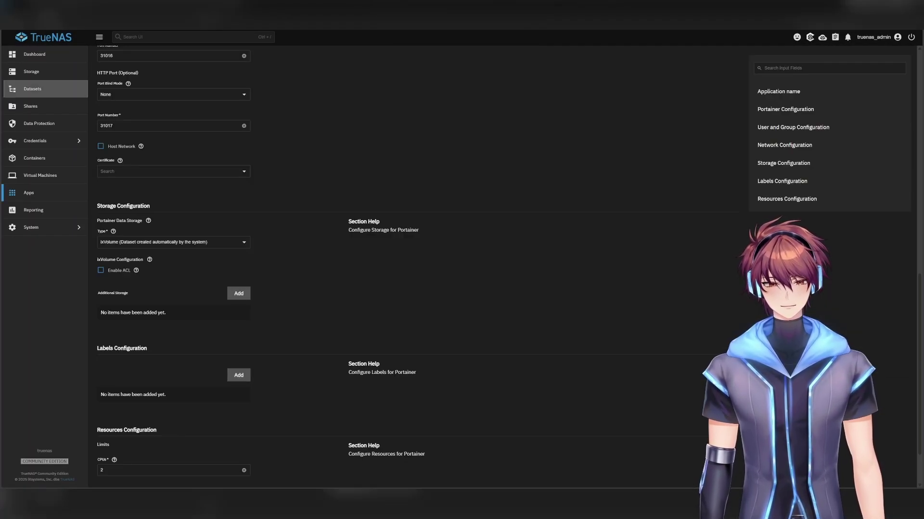
Step: Set Portainer's storage type to Host Path at /mnt/main/apps/portainer/data
{"action": "scroll", "coordinate": [291, 295], "scroll_direction": "down", "scroll_amount": 3}
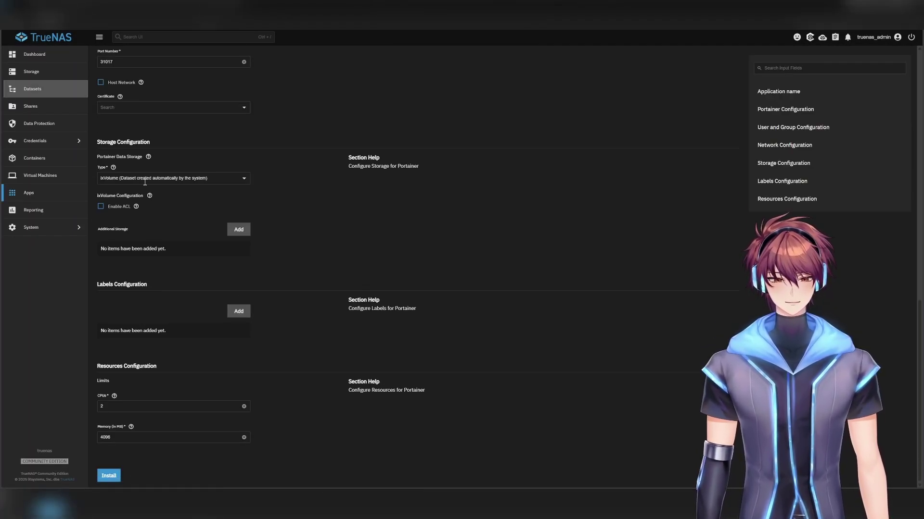
{"action": "left_click", "coordinate": [144, 178]}
{"action": "left_click", "coordinate": [135, 214]}
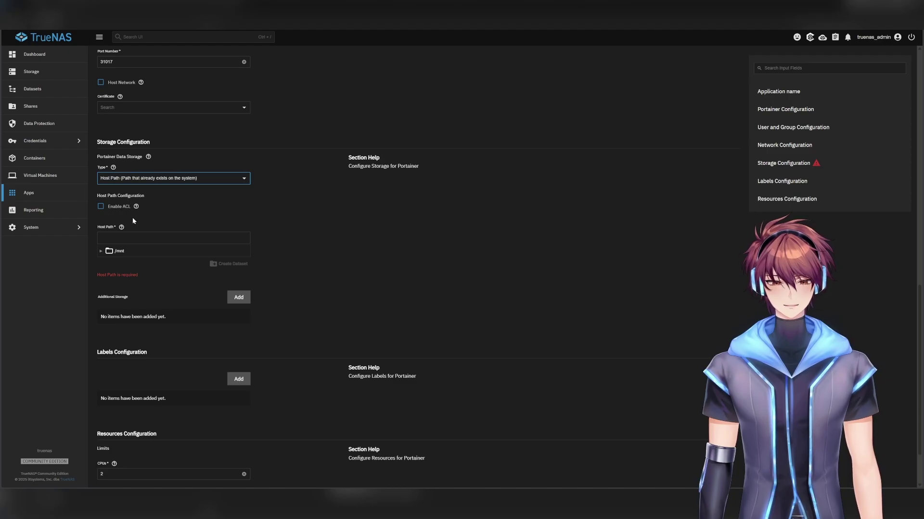
{"action": "left_click", "coordinate": [101, 251]}
{"action": "left_click", "coordinate": [107, 262]}
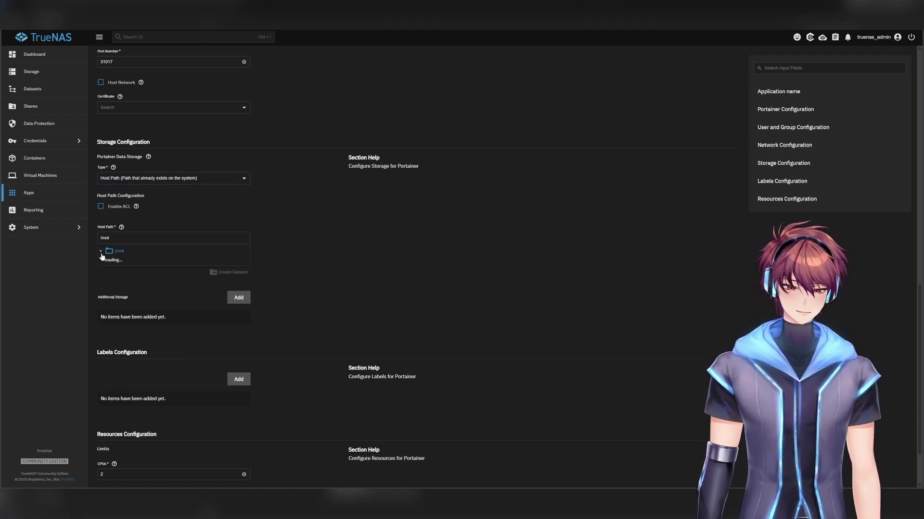
{"action": "left_click", "coordinate": [114, 274]}
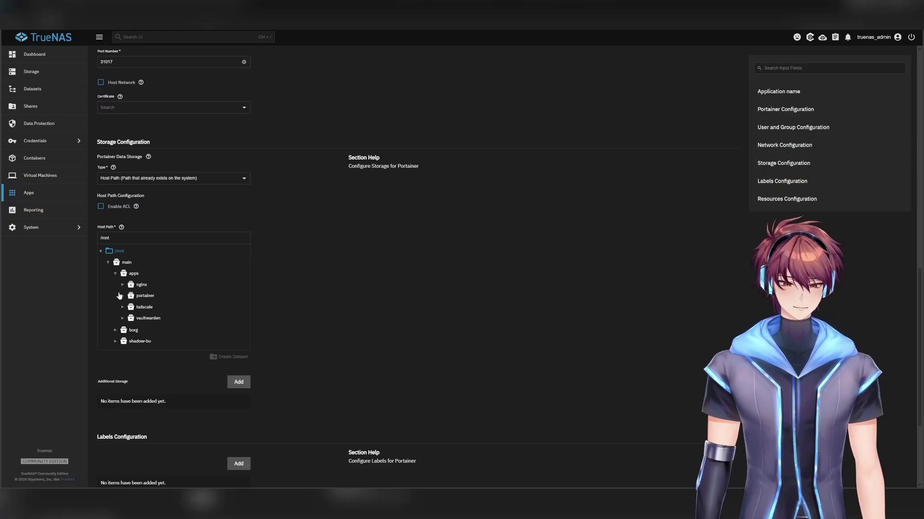
{"action": "left_click", "coordinate": [122, 297]}
{"action": "left_click", "coordinate": [148, 308]}
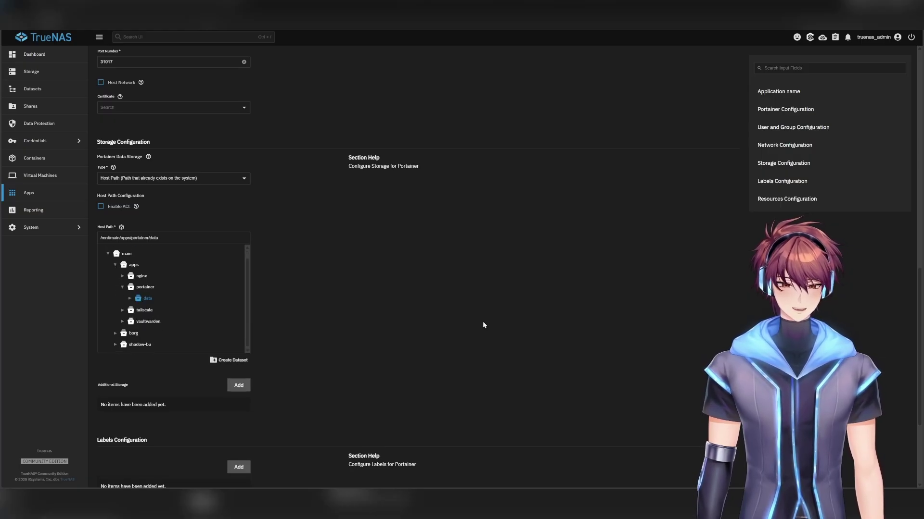
{"action": "scroll", "coordinate": [388, 386], "scroll_direction": "down", "scroll_amount": 2}
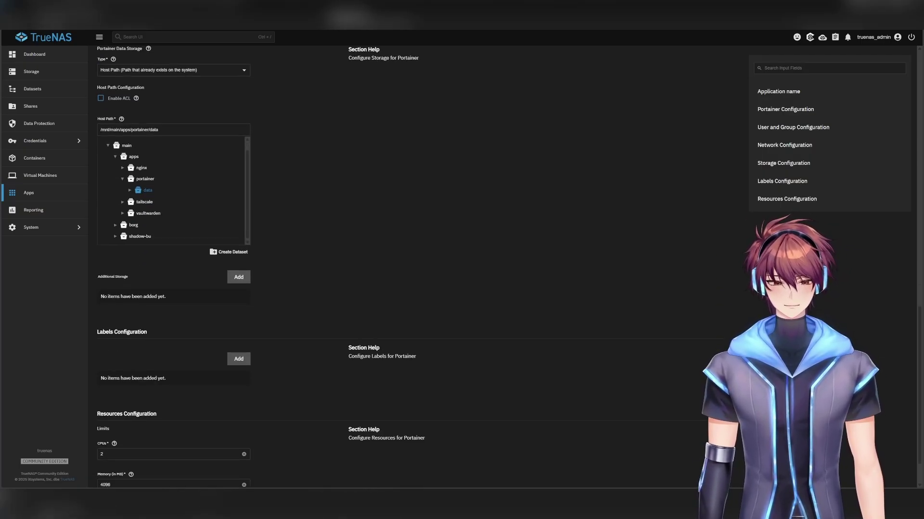
{"action": "scroll", "coordinate": [342, 373], "scroll_direction": "down", "scroll_amount": 2}
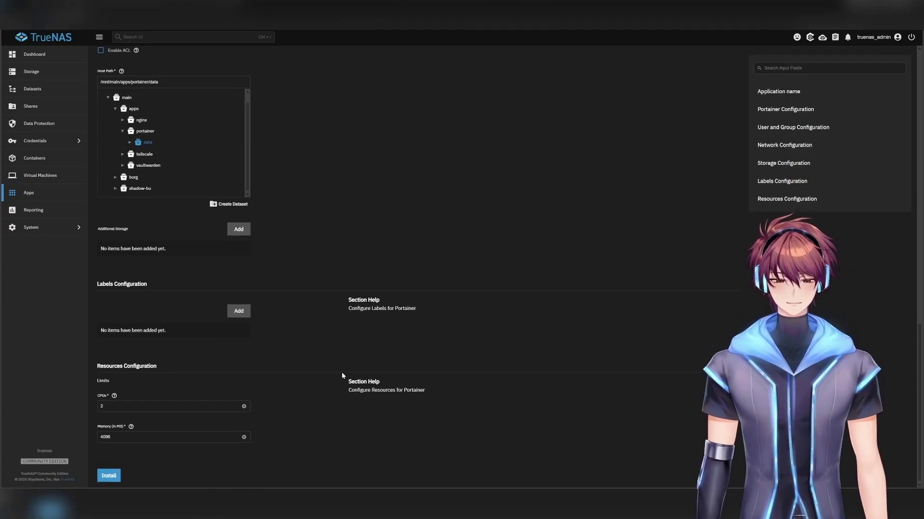
{"action": "scroll", "coordinate": [333, 354], "scroll_direction": "up", "scroll_amount": 5}
{"action": "scroll", "coordinate": [337, 380], "scroll_direction": "up", "scroll_amount": 12}
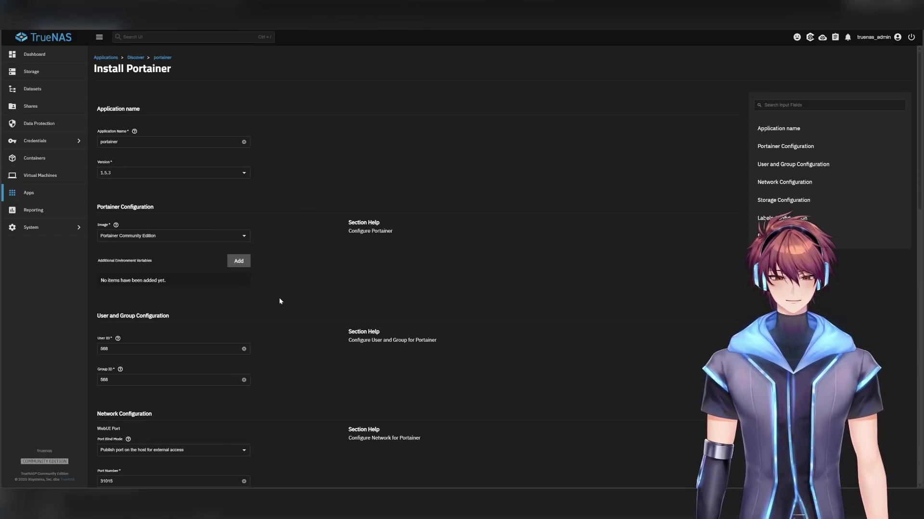
{"action": "scroll", "coordinate": [280, 301], "scroll_direction": "down", "scroll_amount": 7}
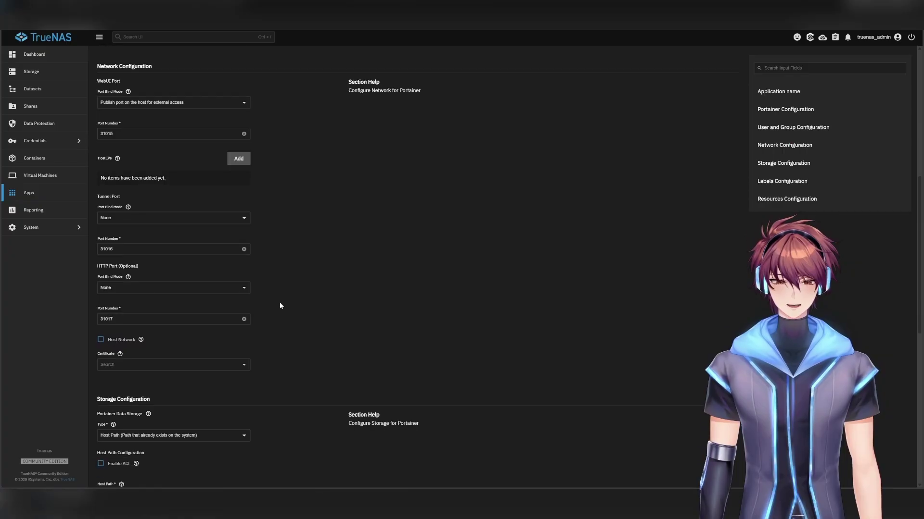
{"action": "scroll", "coordinate": [280, 306], "scroll_direction": "down", "scroll_amount": 2}
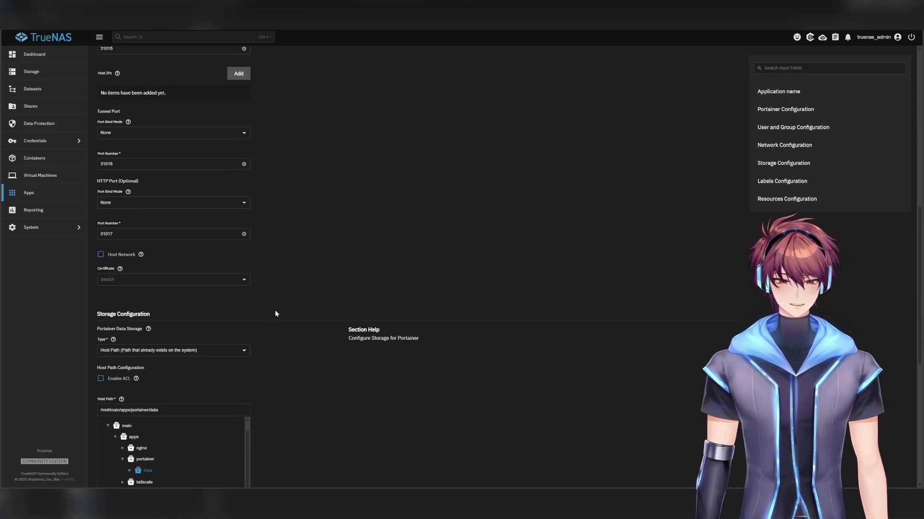
{"action": "scroll", "coordinate": [290, 325], "scroll_direction": "down", "scroll_amount": 7}
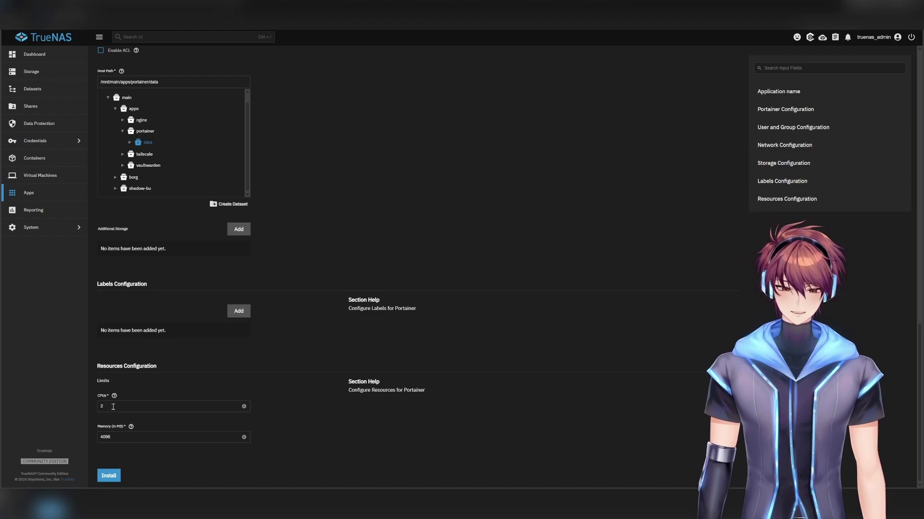
Step: Give Portainer 4 CPUs and 10240 MB of memory, then install it
{"action": "left_click_drag", "start_coordinate": [113, 407], "coordinate": [90, 408]}
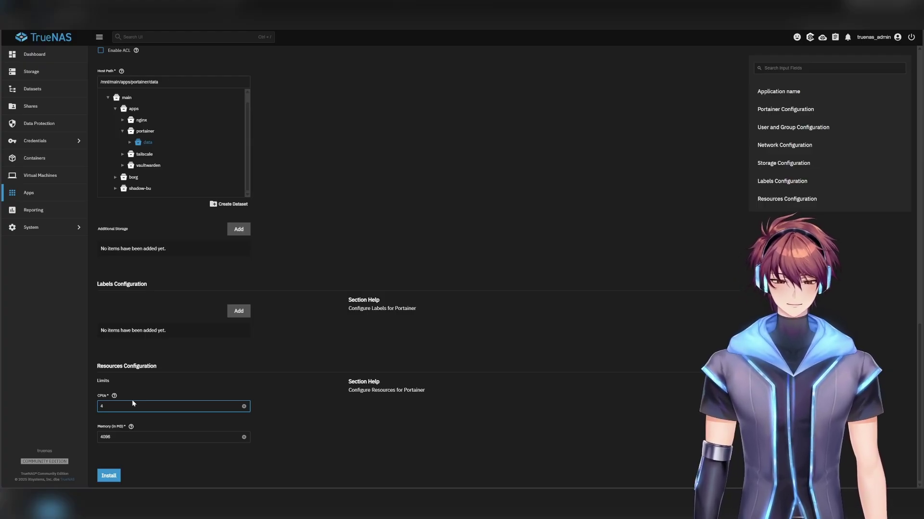
{"action": "left_click_drag", "start_coordinate": [120, 440], "coordinate": [77, 447]}
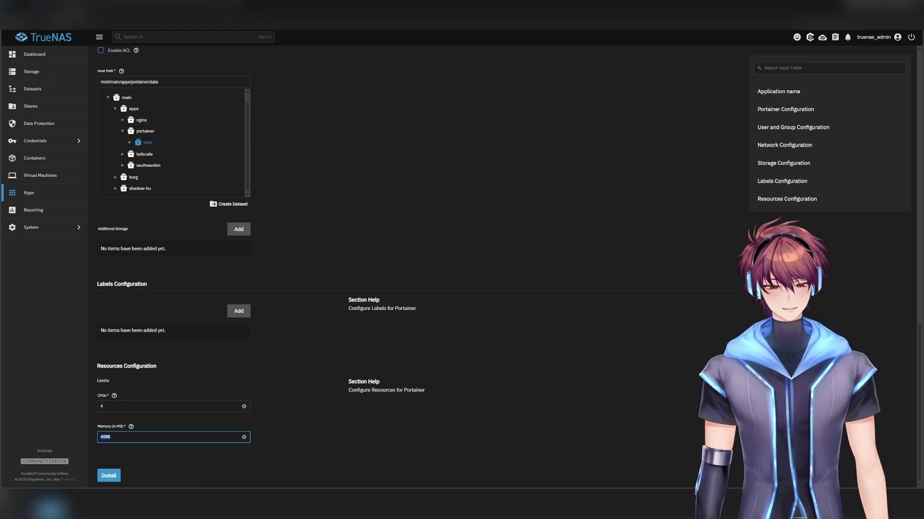
{"action": "type", "text": "8102"}
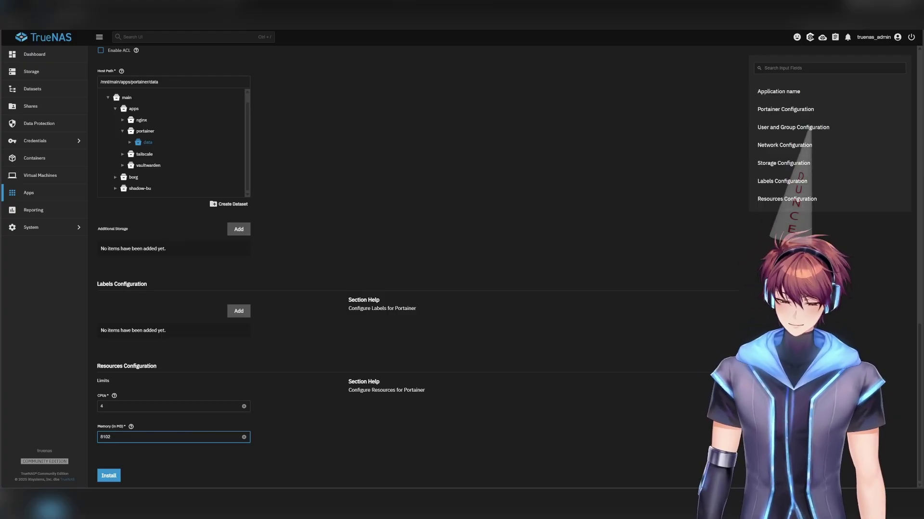
{"action": "key", "text": "ctrl+z"}
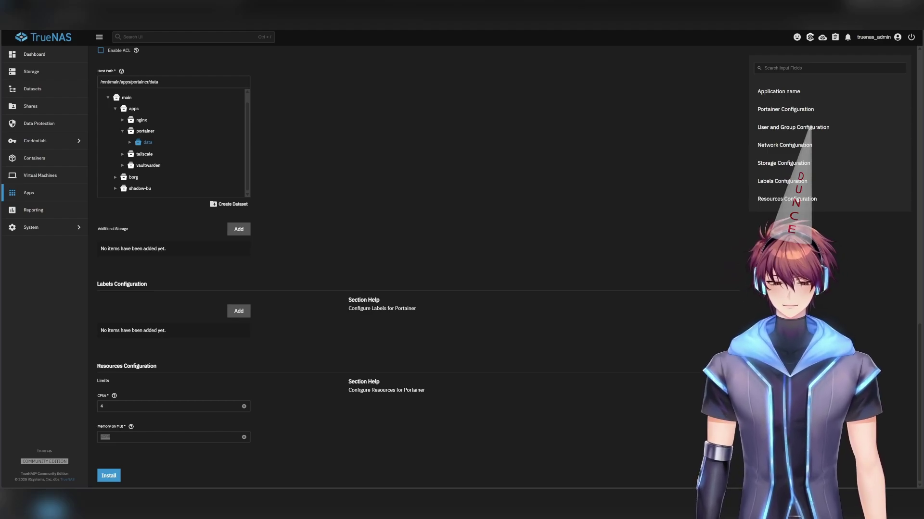
{"action": "left_click", "coordinate": [126, 438]}
{"action": "type", "text": "102"}
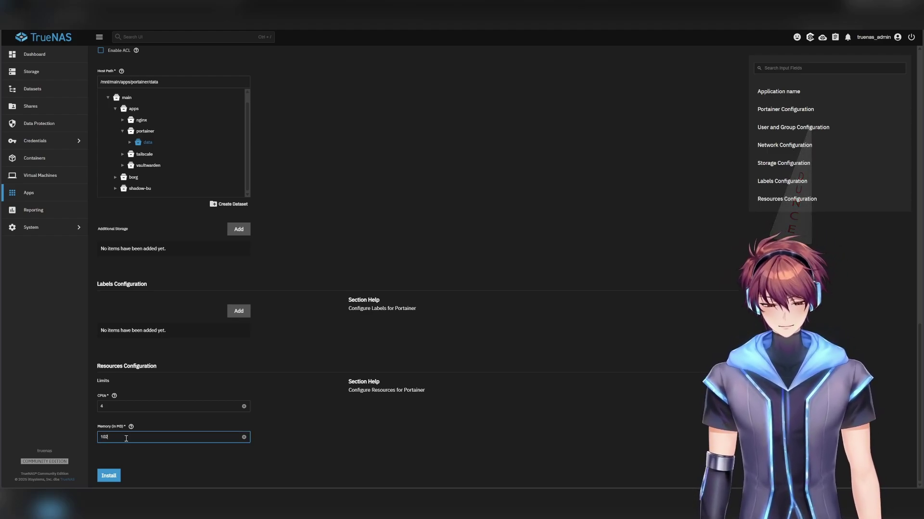
{"action": "type", "text": "40"}
{"action": "left_click", "coordinate": [117, 474]}
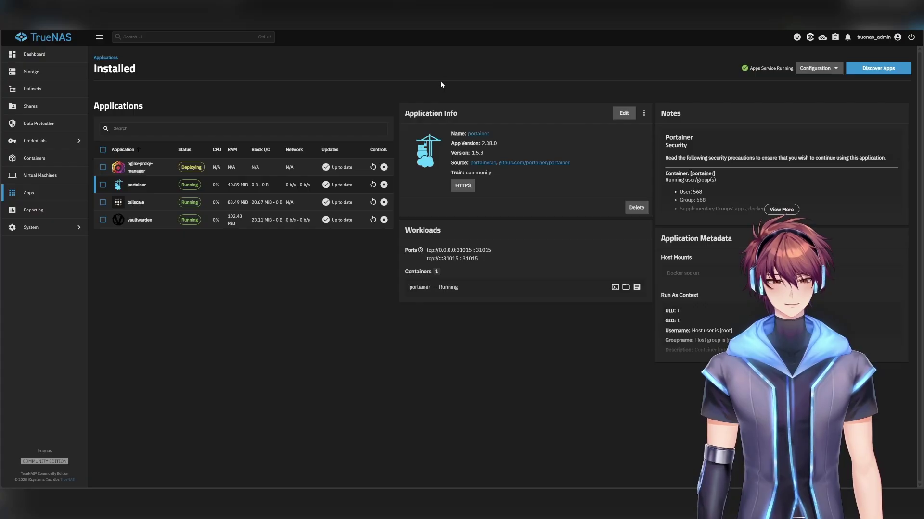
Step: Go through the Dashboard back to the installed apps list and open the running Portainer app's details
{"action": "left_click", "coordinate": [49, 59]}
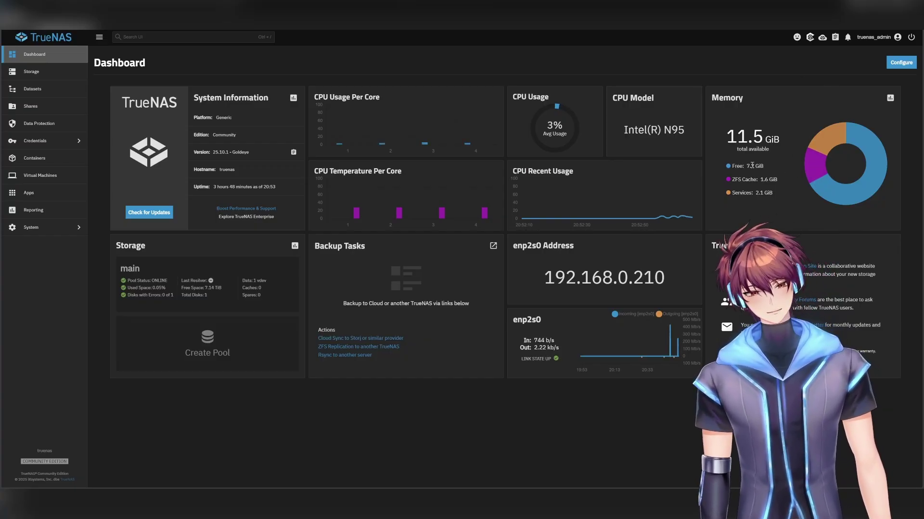
{"action": "left_click", "coordinate": [68, 194]}
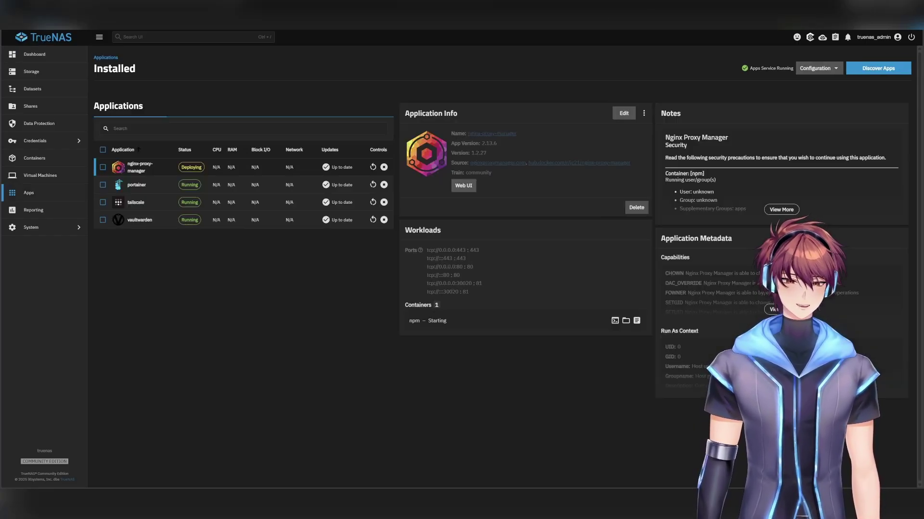
{"action": "left_click", "coordinate": [234, 189]}
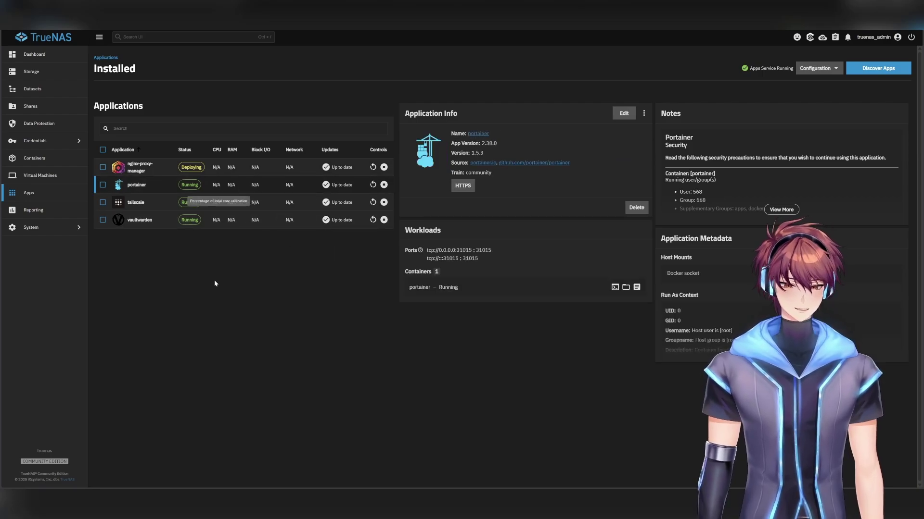
Step: Open Portainer's web interface over HTTPS, bypassing the certificate warning
{"action": "left_click", "coordinate": [470, 189]}
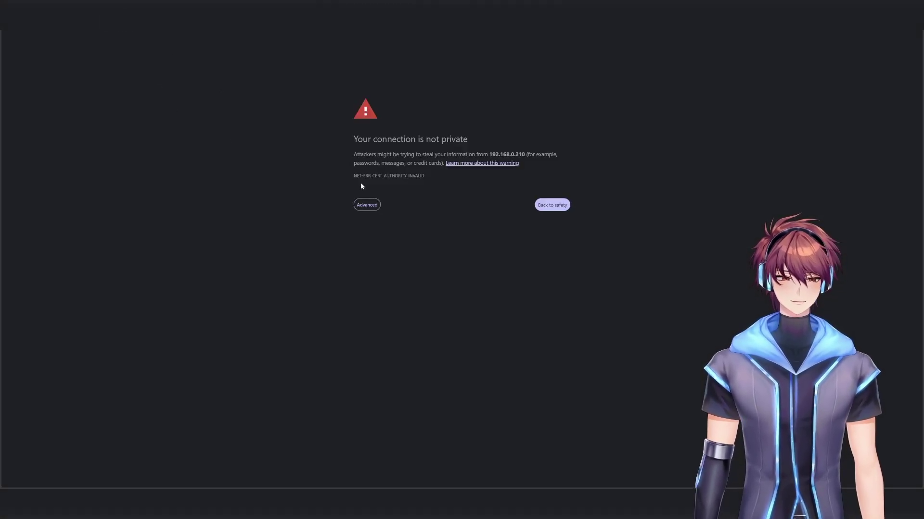
{"action": "left_click", "coordinate": [367, 205]}
{"action": "left_click", "coordinate": [379, 262]}
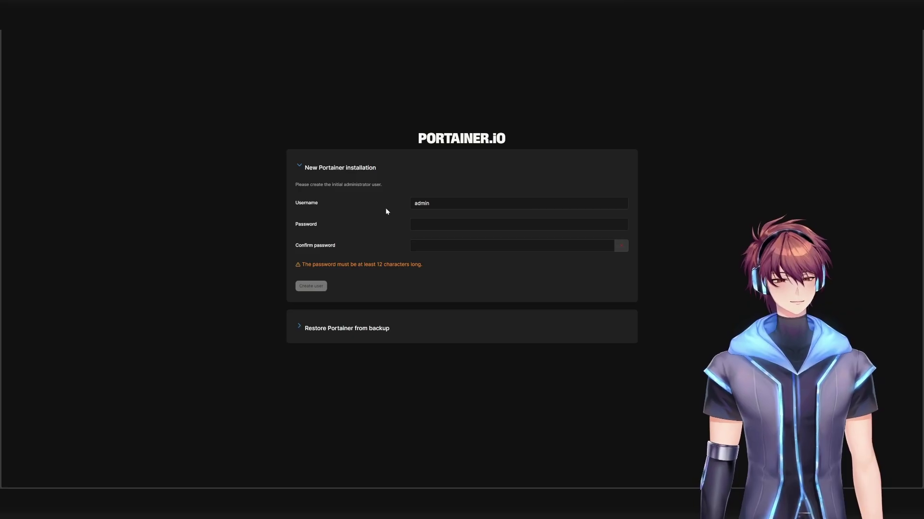
Step: Create the initial admin user, filling both password fields with a saved password
{"action": "left_click", "coordinate": [445, 225]}
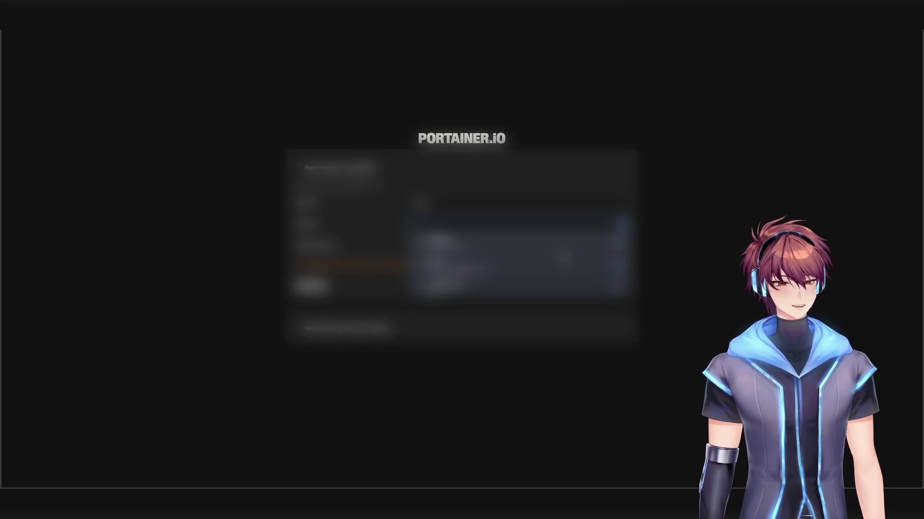
{"action": "left_click", "coordinate": [469, 293]}
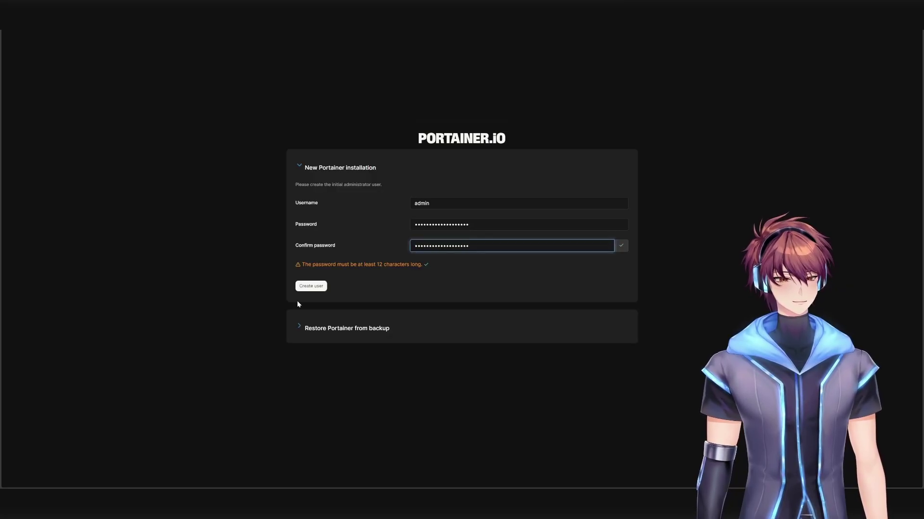
{"action": "left_click", "coordinate": [311, 287]}
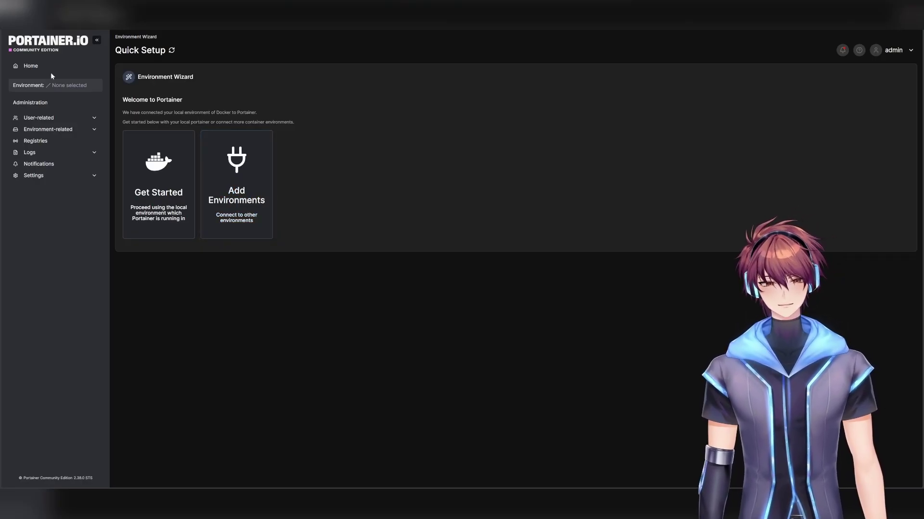
Step: Open the local environment's Stacks list in Portainer and start creating a new stack
{"action": "left_click", "coordinate": [29, 66]}
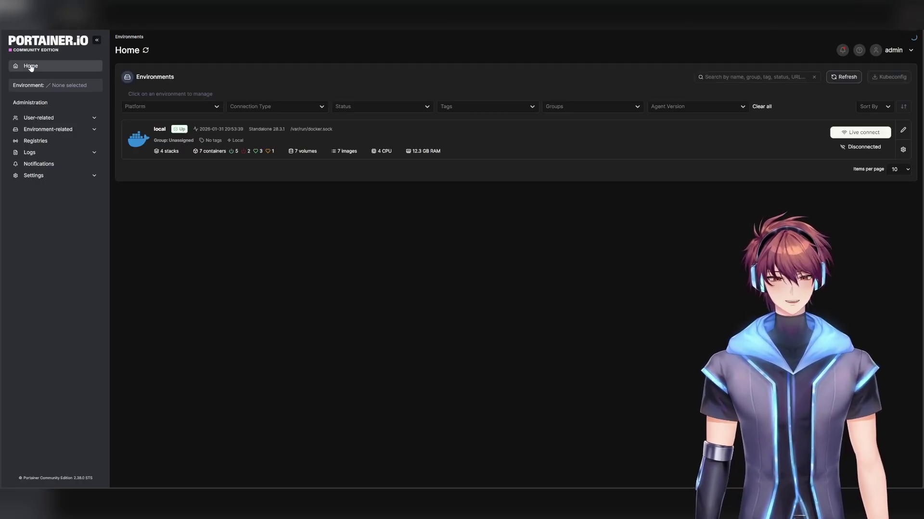
{"action": "left_click", "coordinate": [451, 138]}
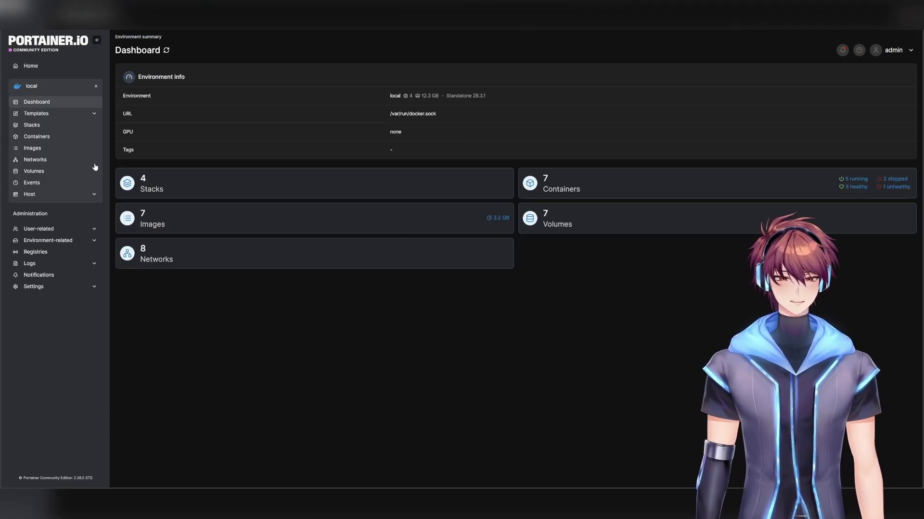
{"action": "left_click", "coordinate": [31, 66]}
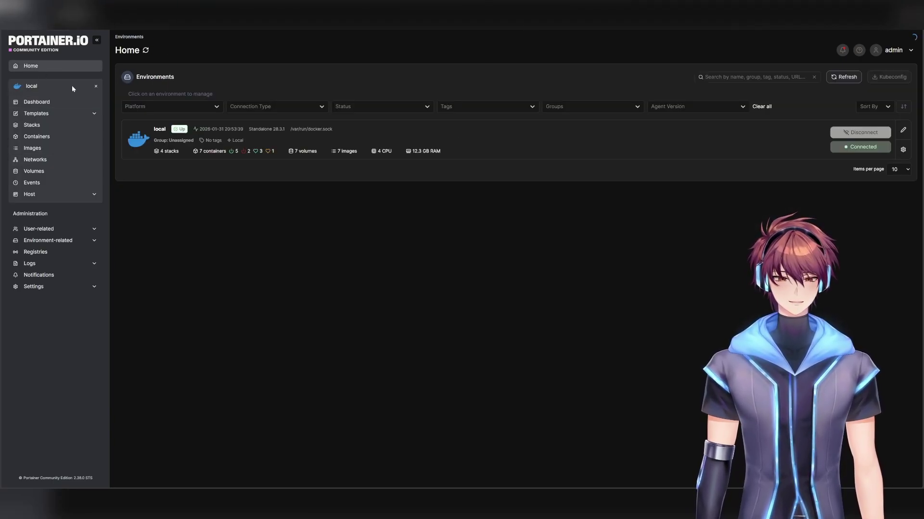
{"action": "left_click", "coordinate": [351, 152]}
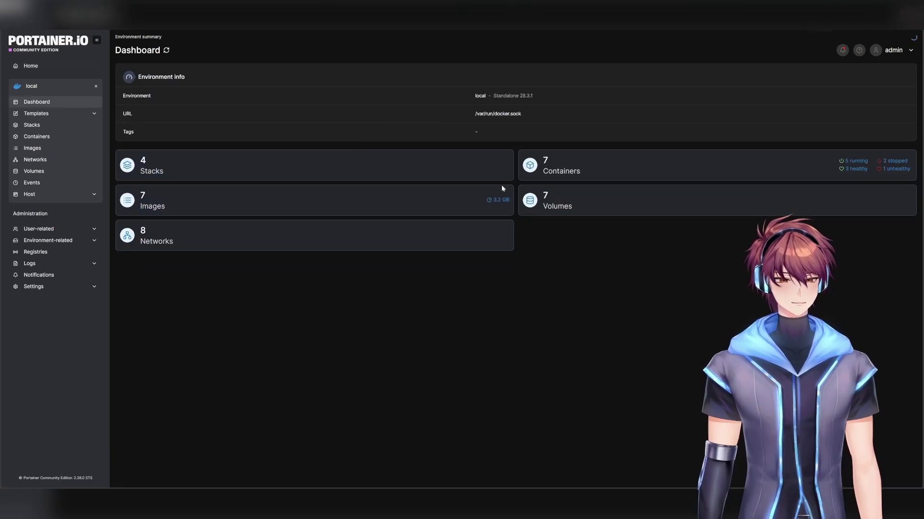
{"action": "left_click", "coordinate": [186, 162]}
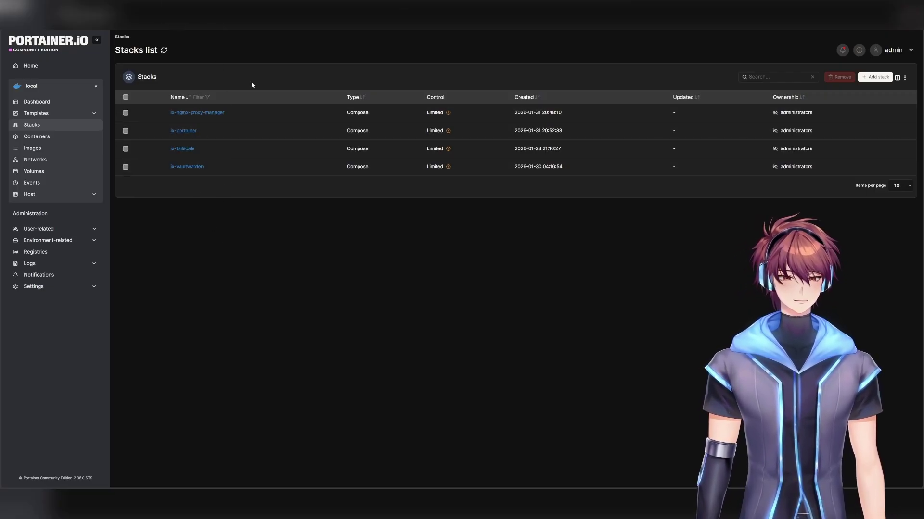
{"action": "mouse_move", "coordinate": [440, 114]}
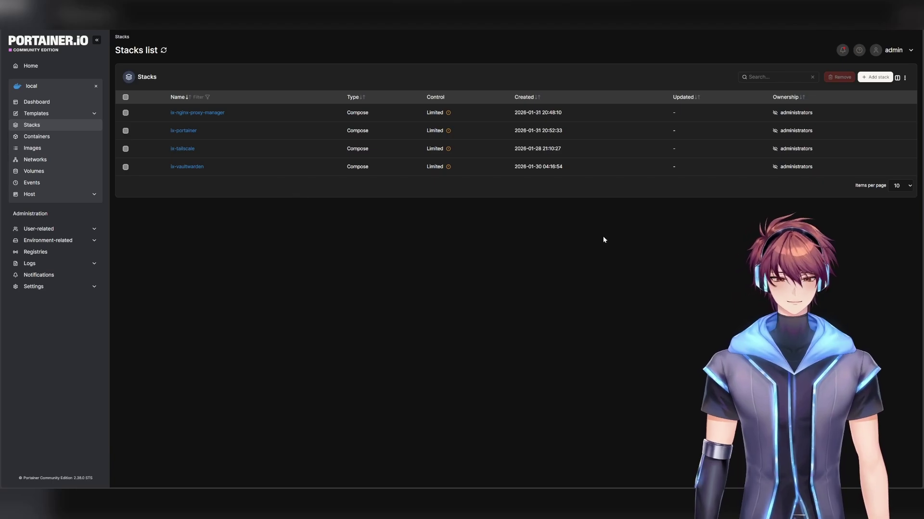
{"action": "left_click", "coordinate": [887, 83]}
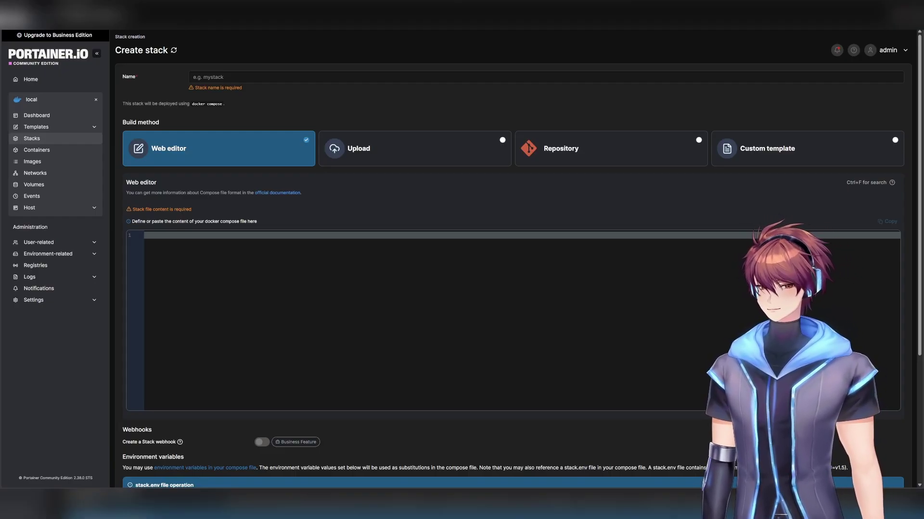
Step: Paste the Nextcloud AIO compose file into the web editor and change the image tag to beta
{"action": "type", "text": "services:   nextcloud:     image: nextcloud/all-in-one:latest     restart: always     container_name: nextcloud-aio-mastercontainer     volumes:       - nextcloud_aio_mastercontainer:/mnt/docker-aio-config       - /var/run/docker.sock:/var/run/docker.sock:ro     ports:       - 8080:8080     environment:       - APACHE_PORT=11000       - APACHE_IP_BINDING=0.0.0.0       - SKIP_DOMAIN_VALIDATION=true       - NEXTCLOUD_MEMORY_LIMIT=8192M networks: {} volumes:   nextcloud_aio_mastercontainer:     name: nextcloud_aio_mastercontainer"}
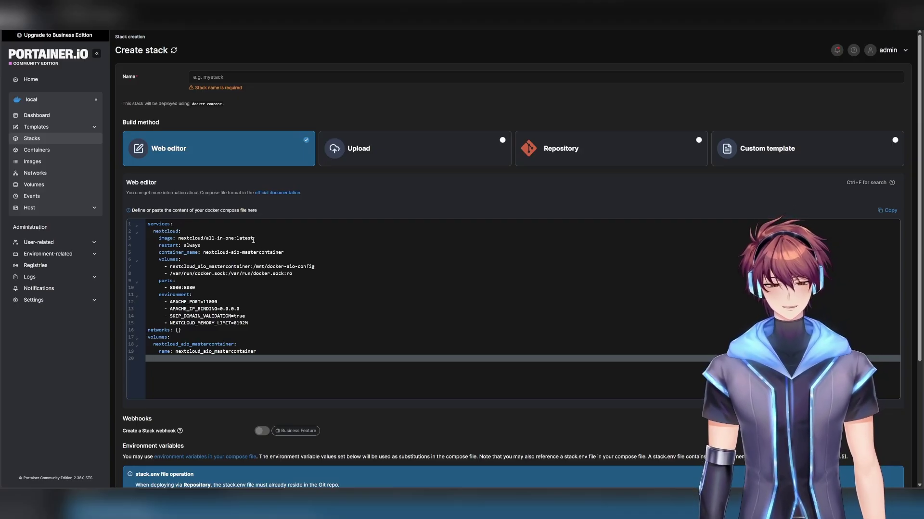
{"action": "left_click_drag", "start_coordinate": [253, 239], "coordinate": [237, 239]}
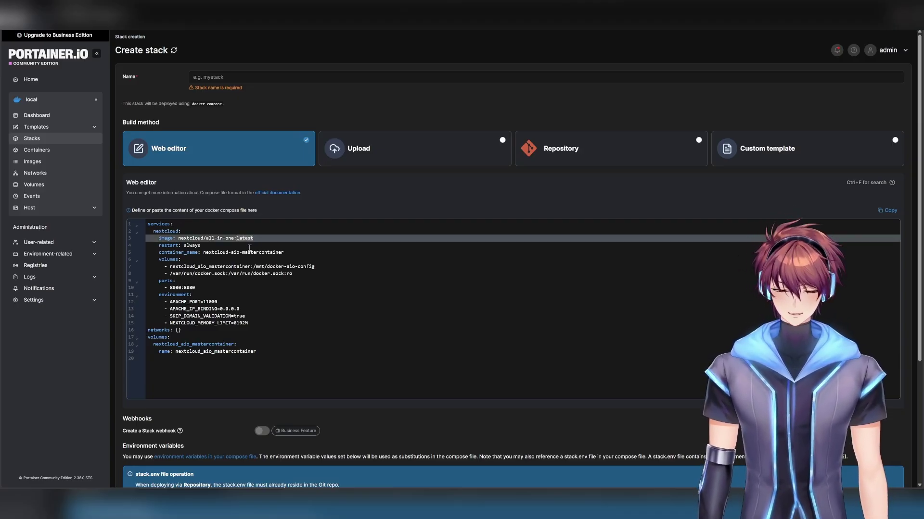
{"action": "type", "text": "beta"}
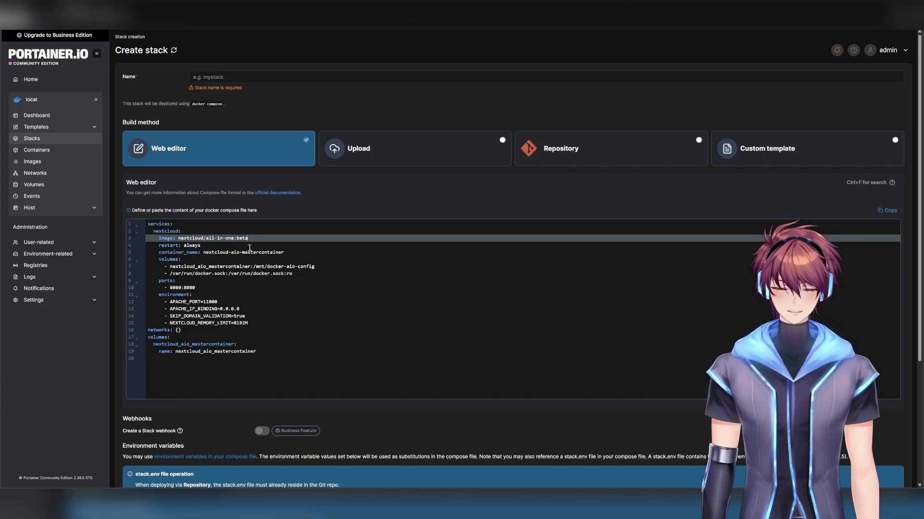
{"action": "key", "text": "BackSpace"}
{"action": "key", "text": "BackSpace"}
{"action": "key", "text": "BackSpace"}
{"action": "key", "text": "BackSpace"}
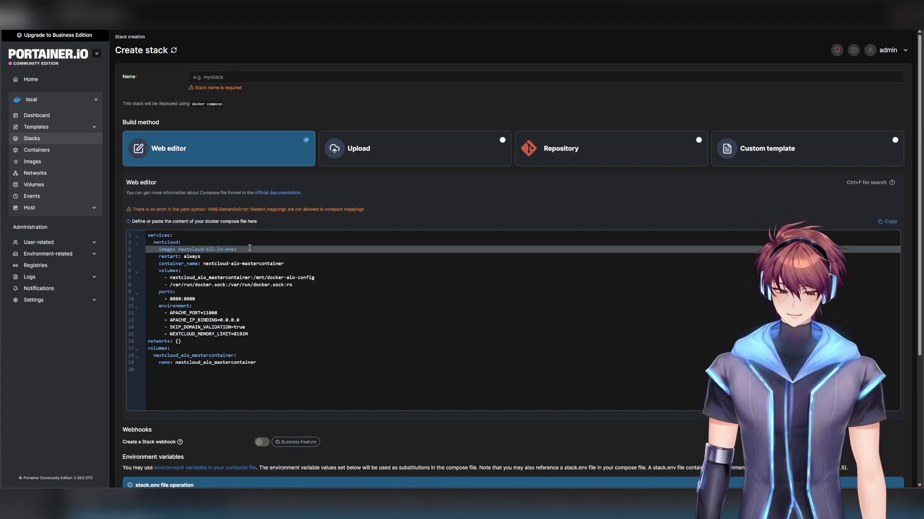
{"action": "key", "text": "ctrl+z"}
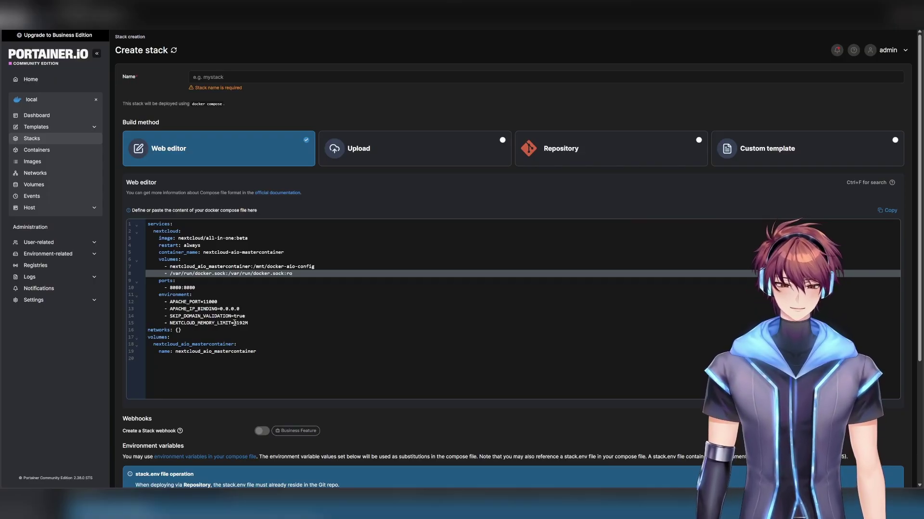
Step: Change NEXTCLOUD_MEMORY_LIMIT from 8192M to 10240M in the compose file
{"action": "left_click", "coordinate": [248, 324]}
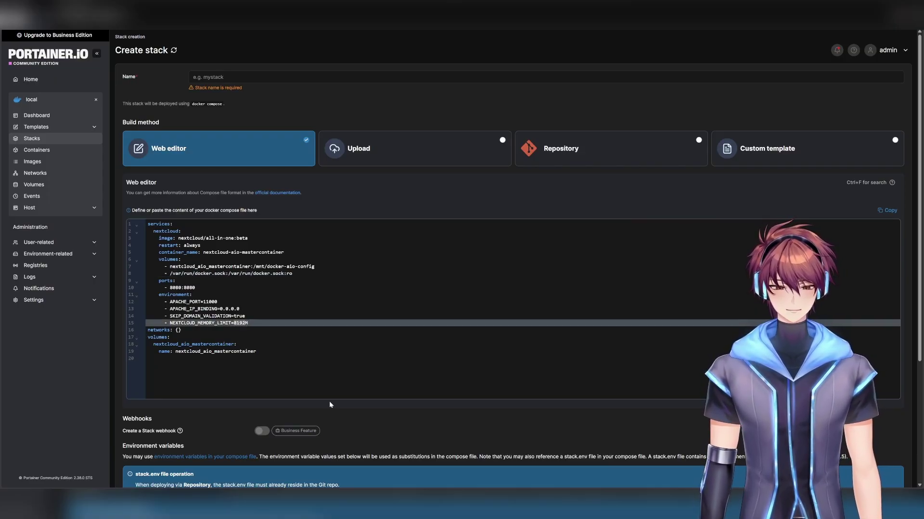
{"action": "key", "text": "BackSpace"}
{"action": "key", "text": "BackSpace"}
{"action": "key", "text": "BackSpace"}
{"action": "key", "text": "BackSpace"}
{"action": "type", "text": "10"}
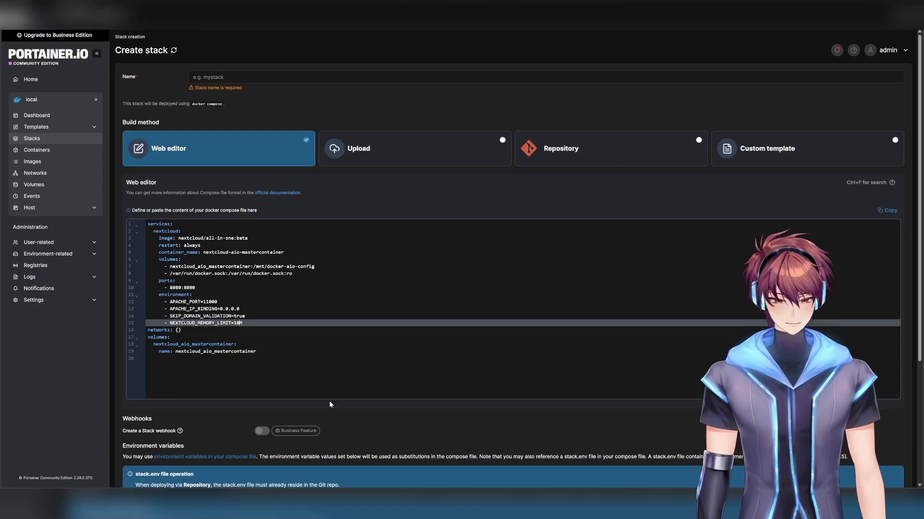
{"action": "type", "text": "240"}
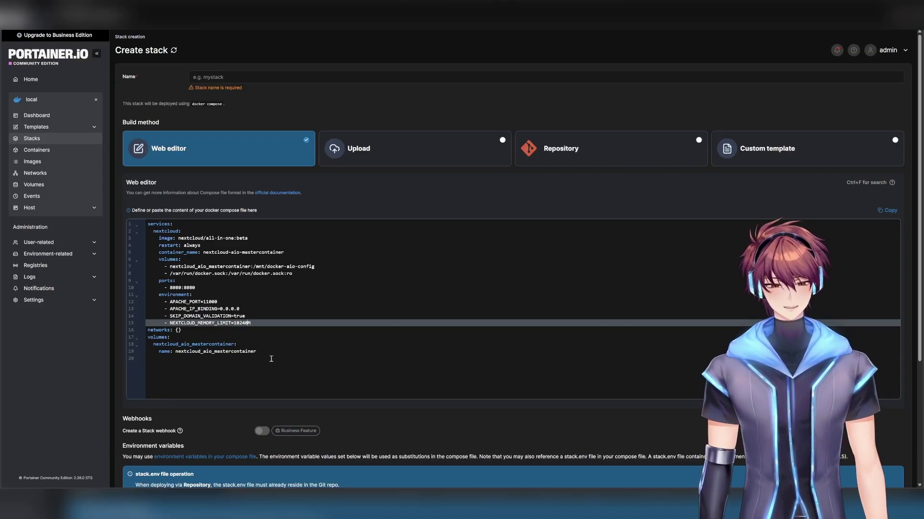
{"action": "left_click", "coordinate": [394, 354]}
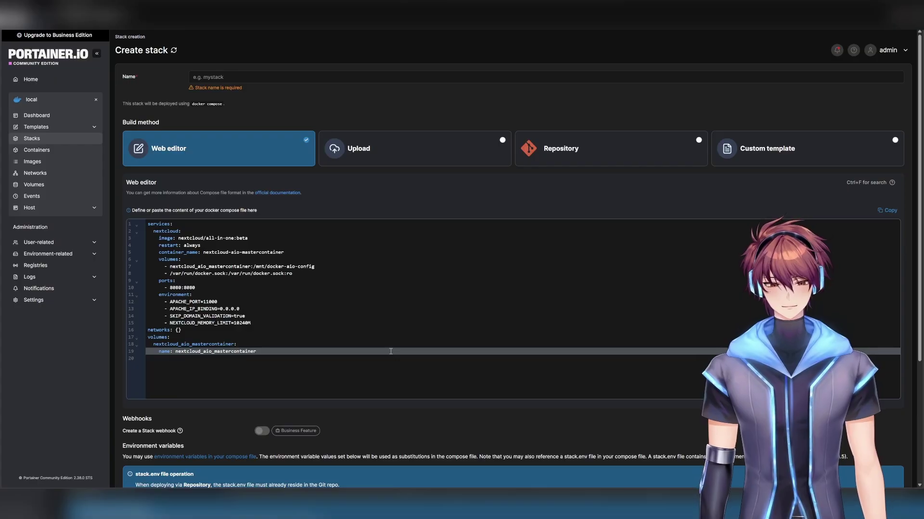
Step: Name the stack 'nextcloud' and deploy it
{"action": "left_click", "coordinate": [221, 78]}
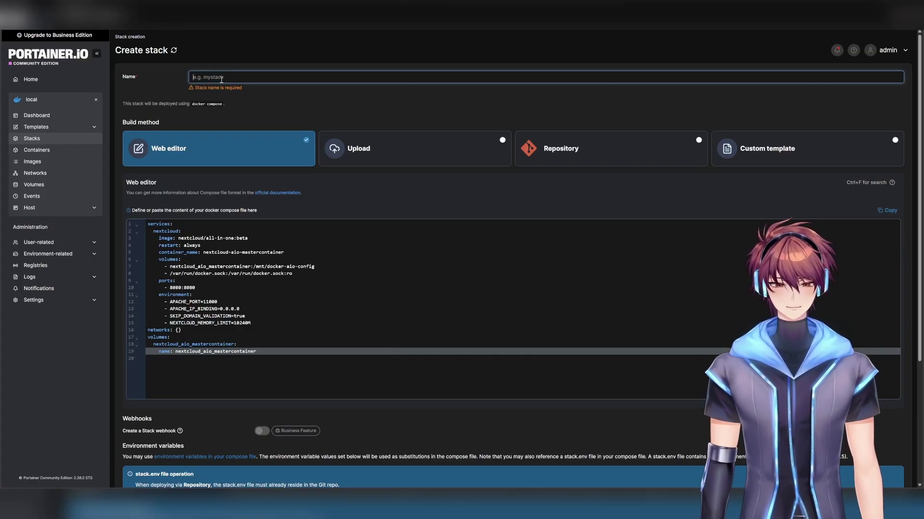
{"action": "type", "text": "nex"}
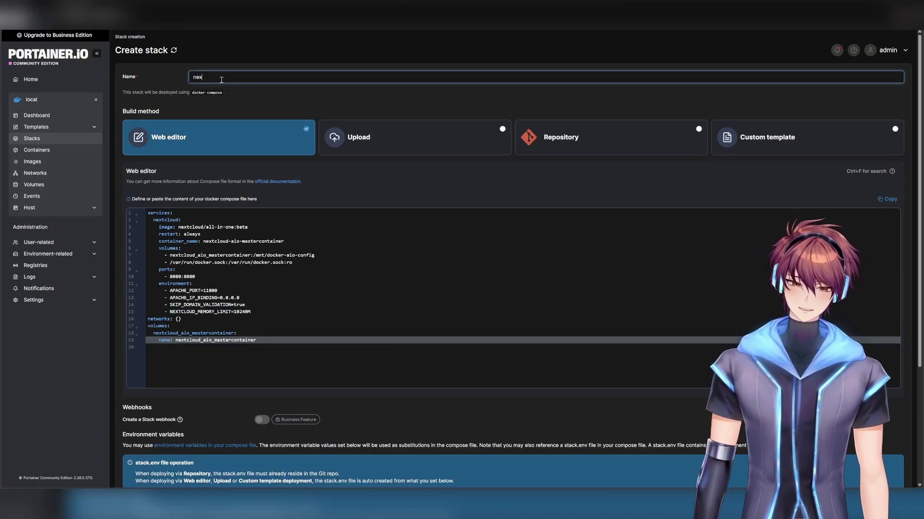
{"action": "type", "text": "tcloud"}
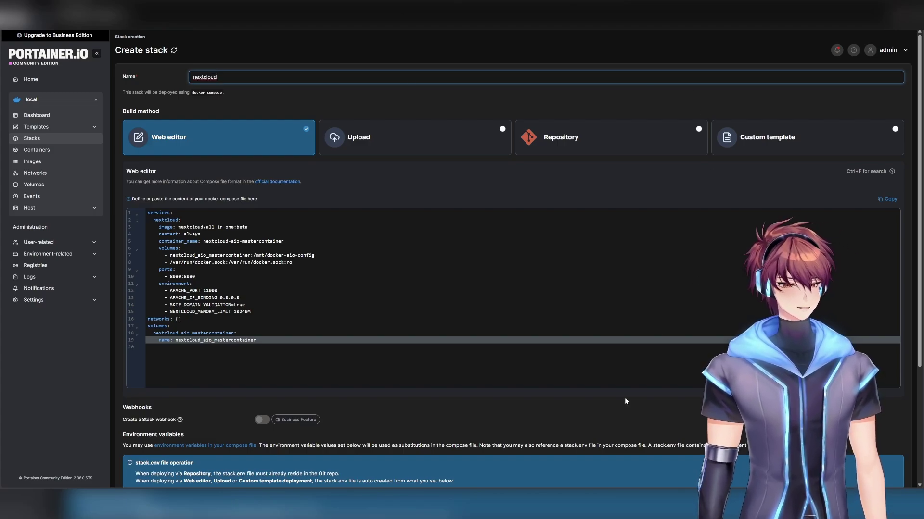
{"action": "scroll", "coordinate": [625, 401], "scroll_direction": "down", "scroll_amount": 3}
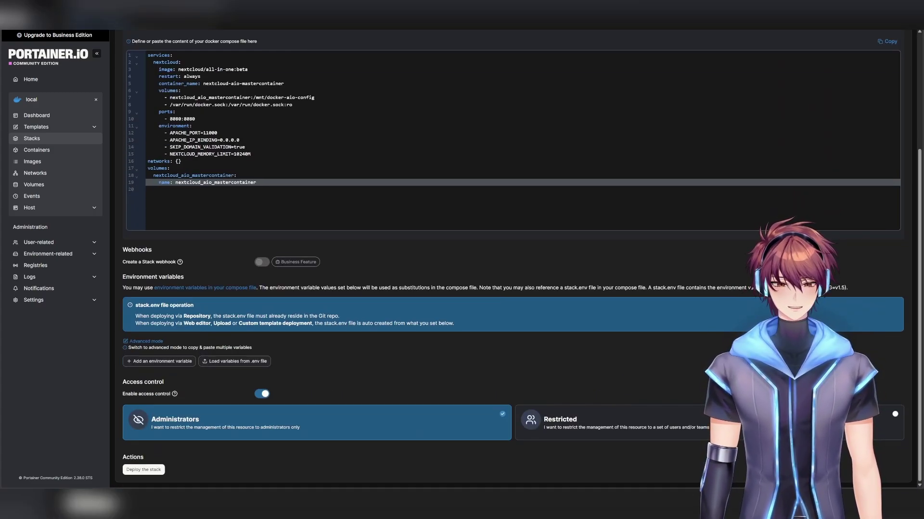
{"action": "left_click", "coordinate": [143, 470]}
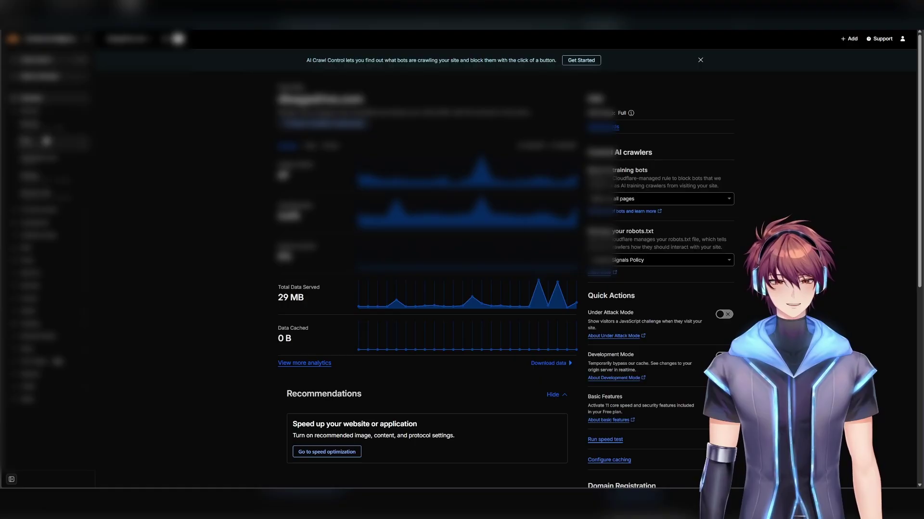
Step: Open DNS Records and look through the domain's proxied A records
{"action": "left_click", "coordinate": [46, 143]}
{"action": "scroll", "coordinate": [195, 291], "scroll_direction": "down", "scroll_amount": 2}
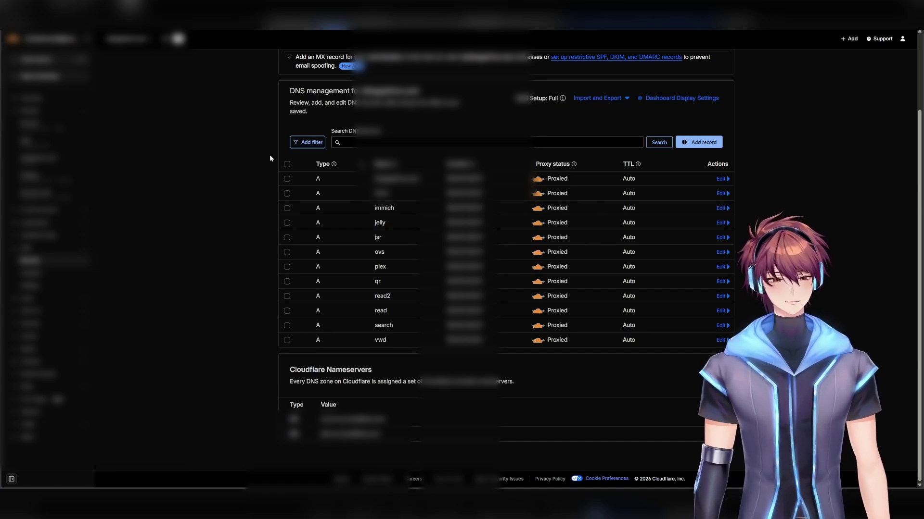
{"action": "scroll", "coordinate": [291, 340], "scroll_direction": "up", "scroll_amount": 2}
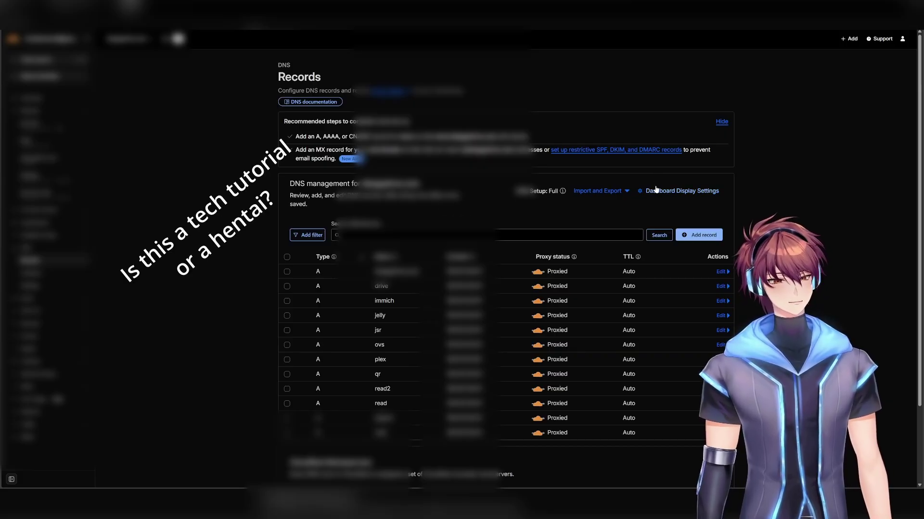
Step: Add a DNS record named nextcloud and copy an existing record's IPv4 address for it
{"action": "left_click", "coordinate": [711, 236]}
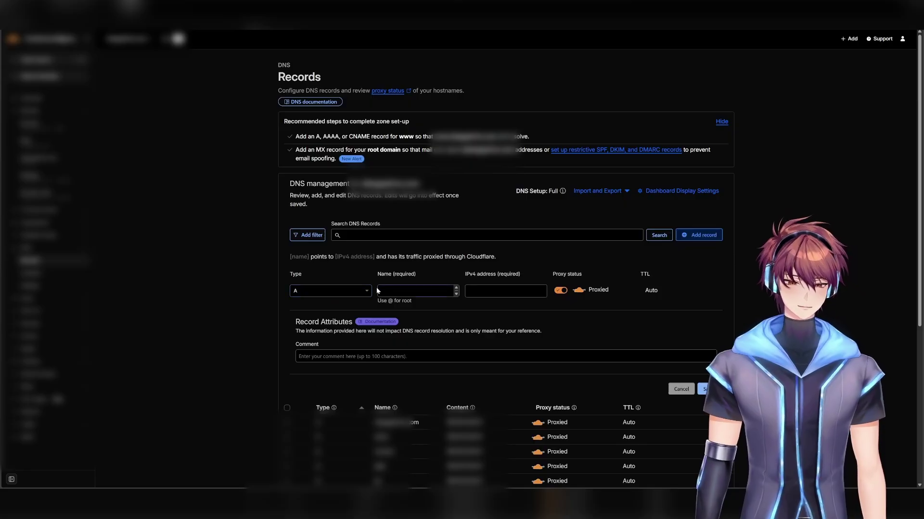
{"action": "left_click", "coordinate": [413, 295]}
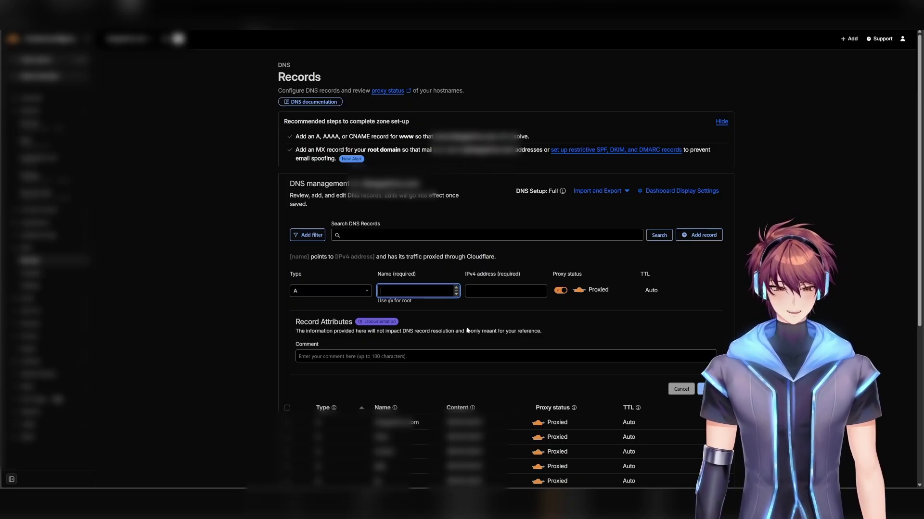
{"action": "type", "text": "ne"}
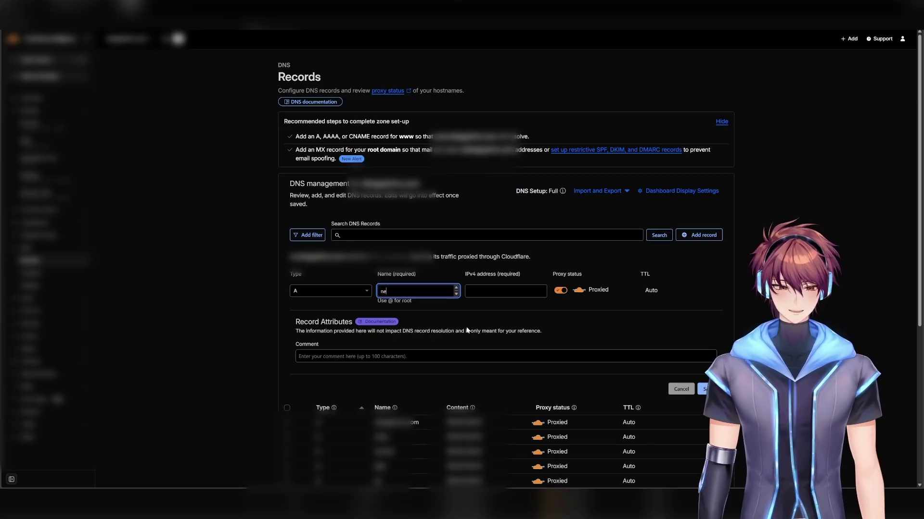
{"action": "type", "text": "xtcloud"}
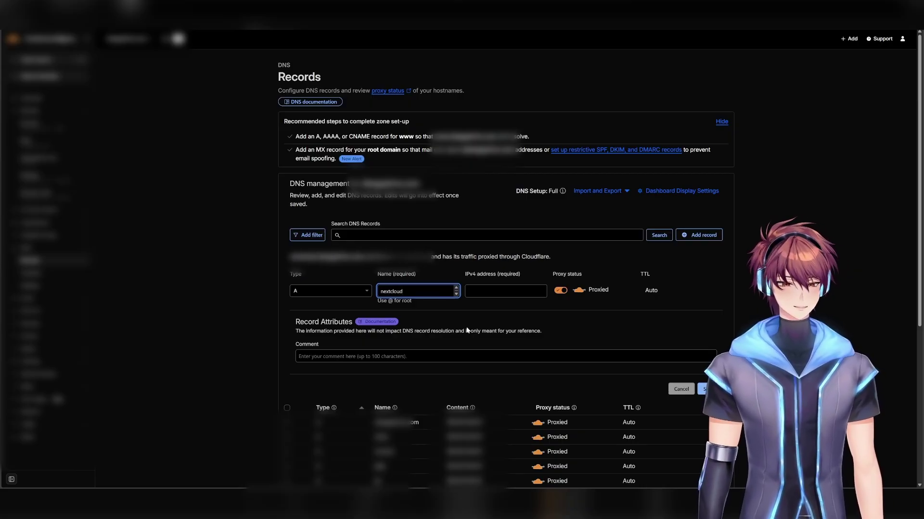
{"action": "left_click", "coordinate": [491, 291]}
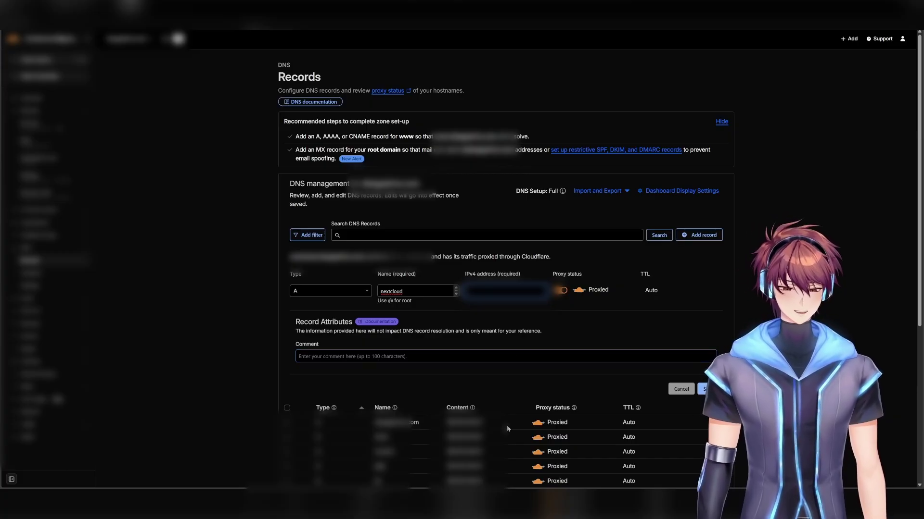
{"action": "left_click_drag", "start_coordinate": [484, 425], "coordinate": [449, 429]}
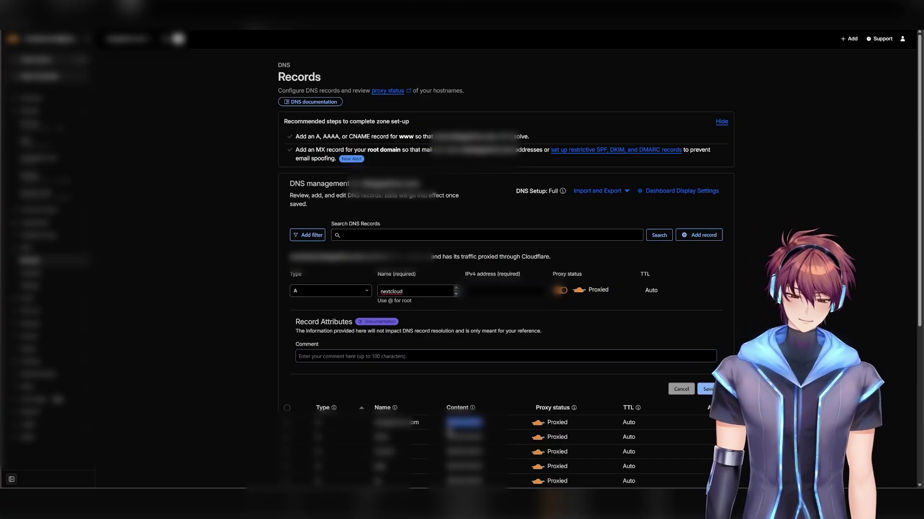
{"action": "key", "text": "ctrl+c"}
Step: Paste the copied IPv4 address into the nextcloud A record and save it
{"action": "left_click", "coordinate": [516, 292]}
{"action": "key", "text": "ctrl+v"}
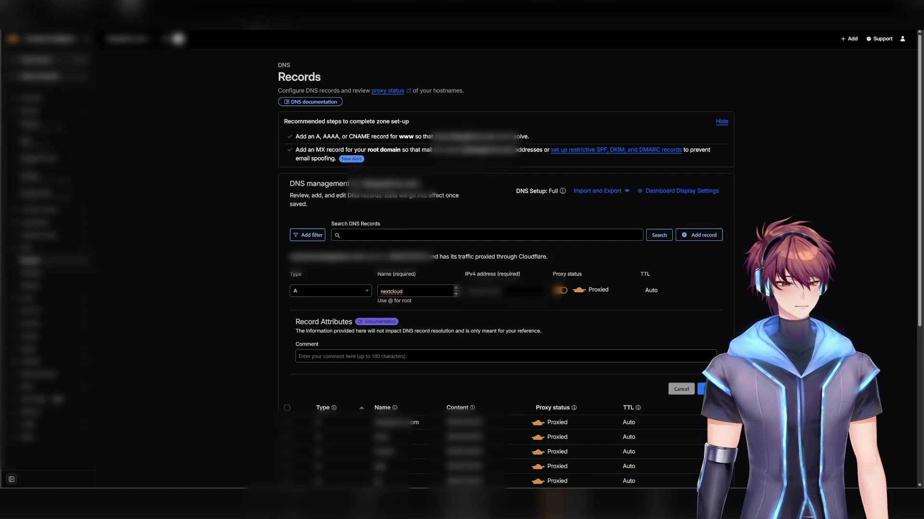
{"action": "left_click", "coordinate": [710, 389]}
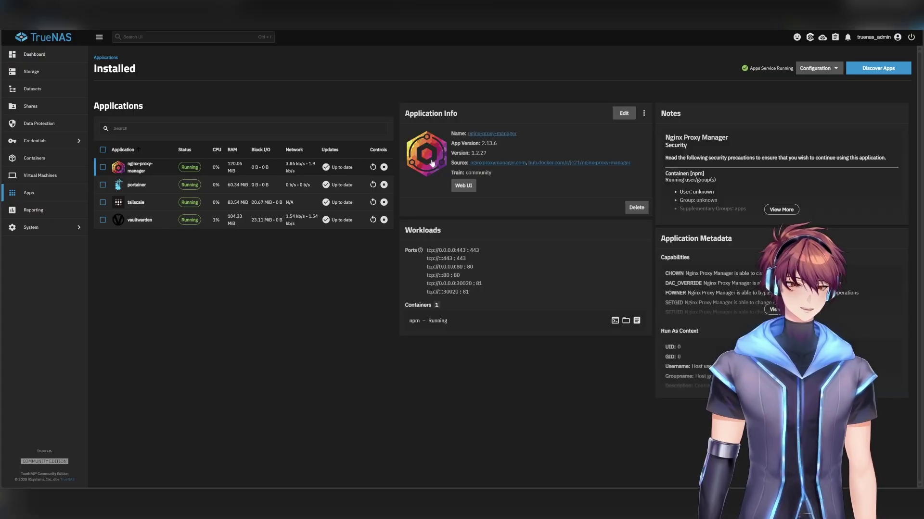
Step: Open the Nginx Proxy Manager web UI, enter the admin's full name, and fill the e-mail from autofill
{"action": "left_click", "coordinate": [463, 186]}
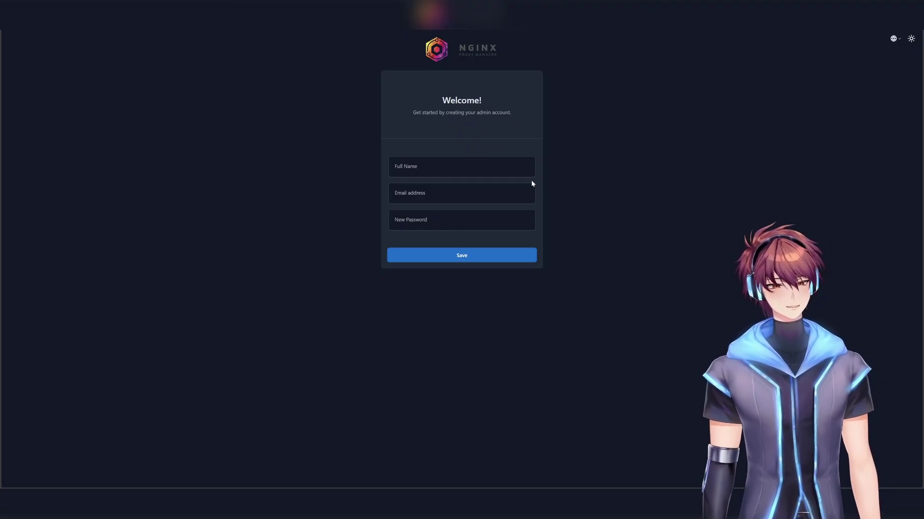
{"action": "left_click", "coordinate": [494, 168]}
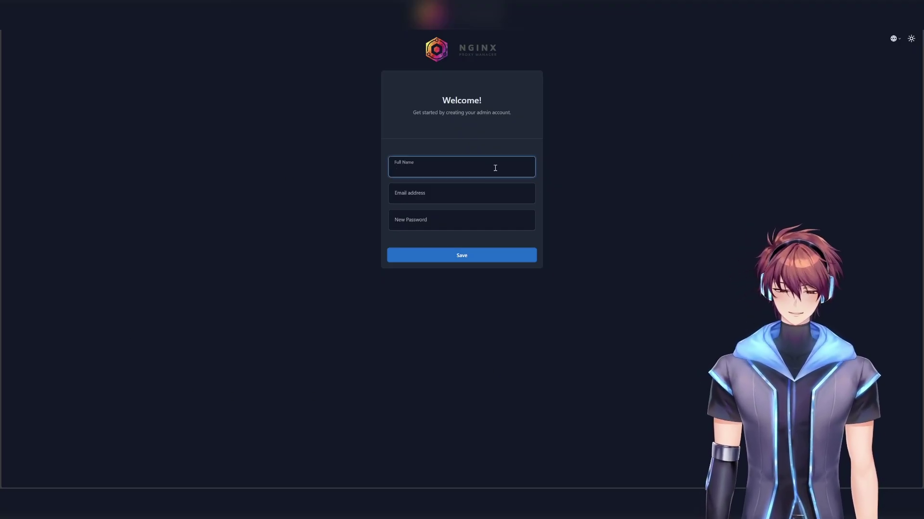
{"action": "type", "text": "Shien"}
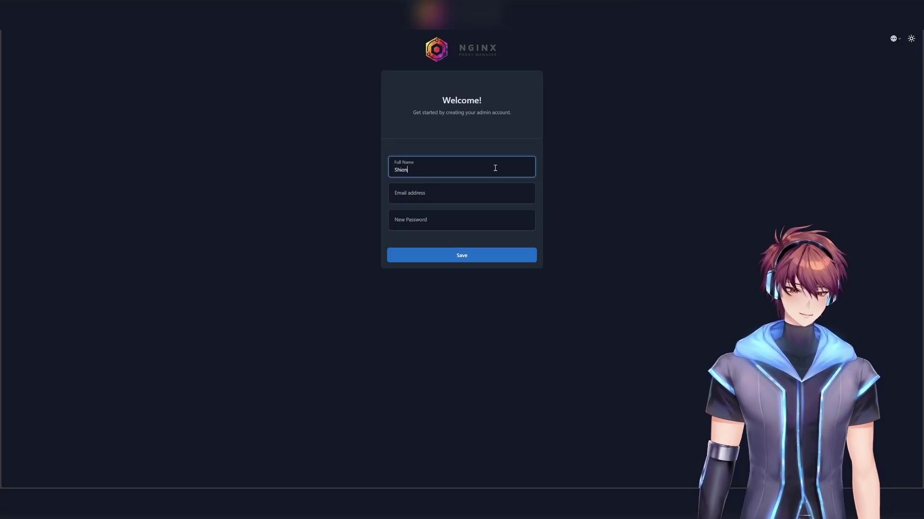
{"action": "key", "text": "BackSpace"}
{"action": "key", "text": "BackSpace"}
{"action": "type", "text": "no Song"}
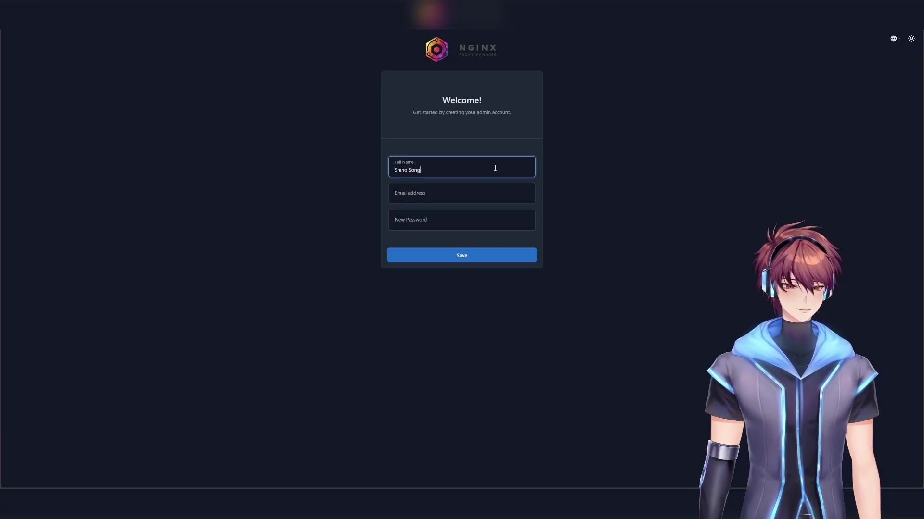
{"action": "key", "text": "Tab"}
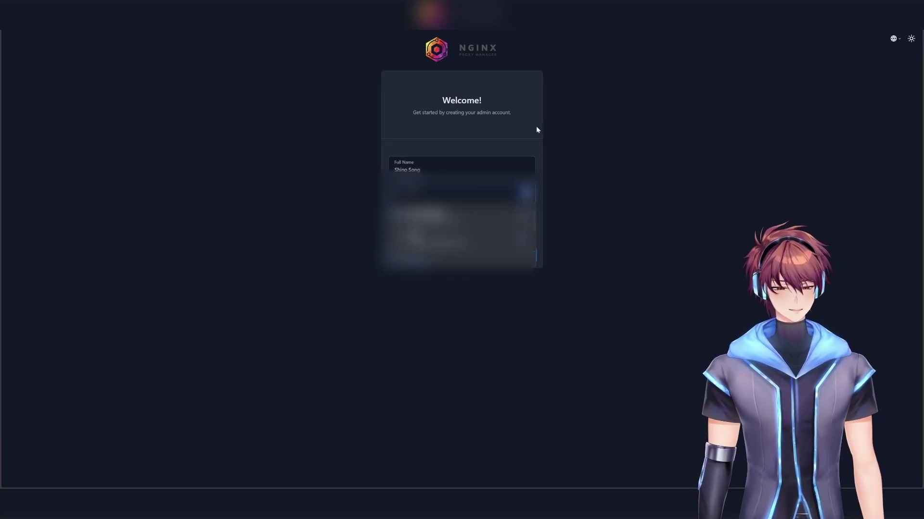
{"action": "left_click", "coordinate": [453, 246]}
{"action": "key", "text": "Tab"}
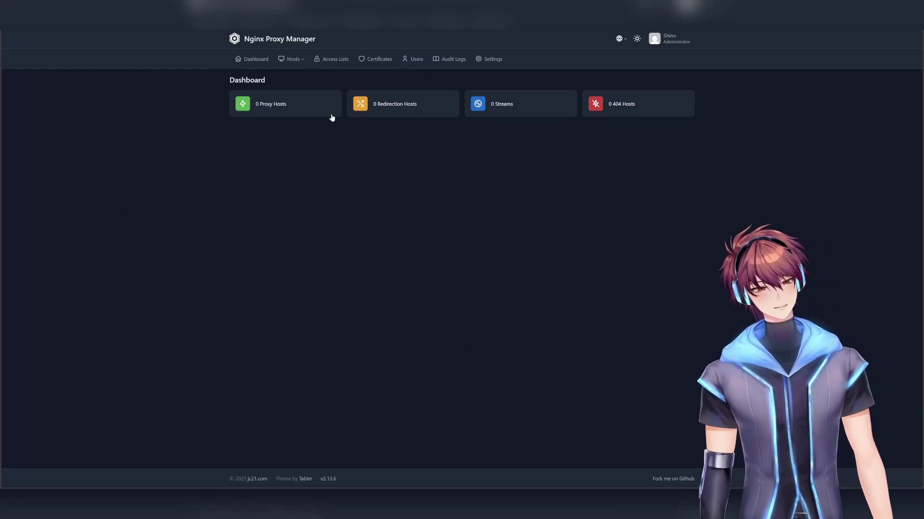
Step: Go from the Dashboard's Proxy Hosts card to the Add Proxy Host form
{"action": "left_click", "coordinate": [285, 111]}
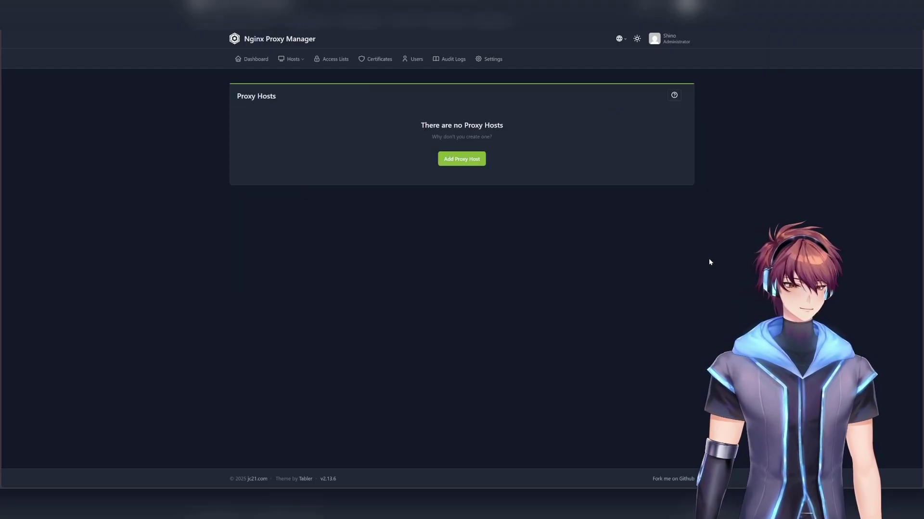
{"action": "left_click", "coordinate": [477, 163]}
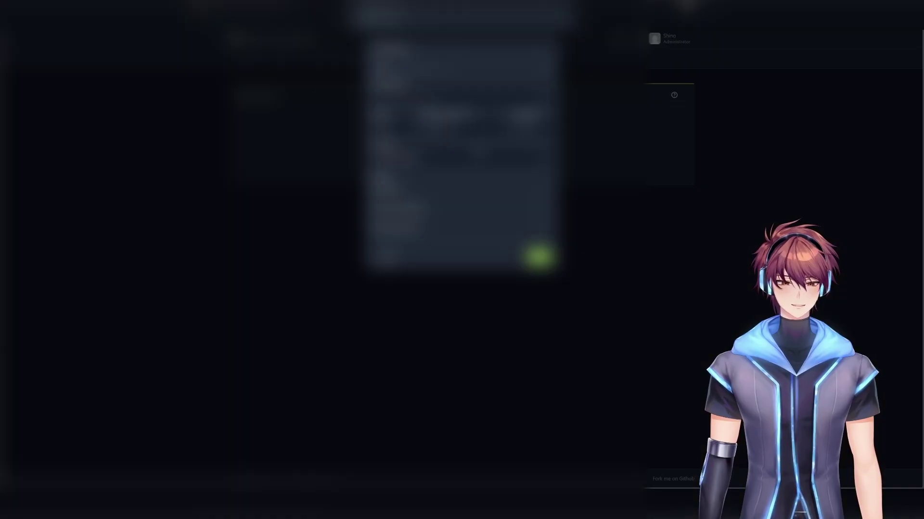
Step: Enter the proxy host's domain in the Domain Names field
{"action": "left_click", "coordinate": [420, 99]}
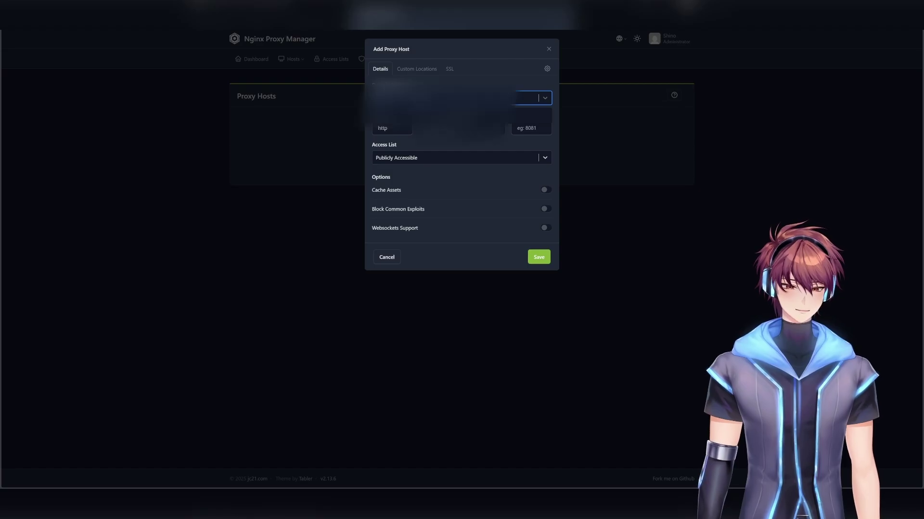
{"action": "type", "text": "n"}
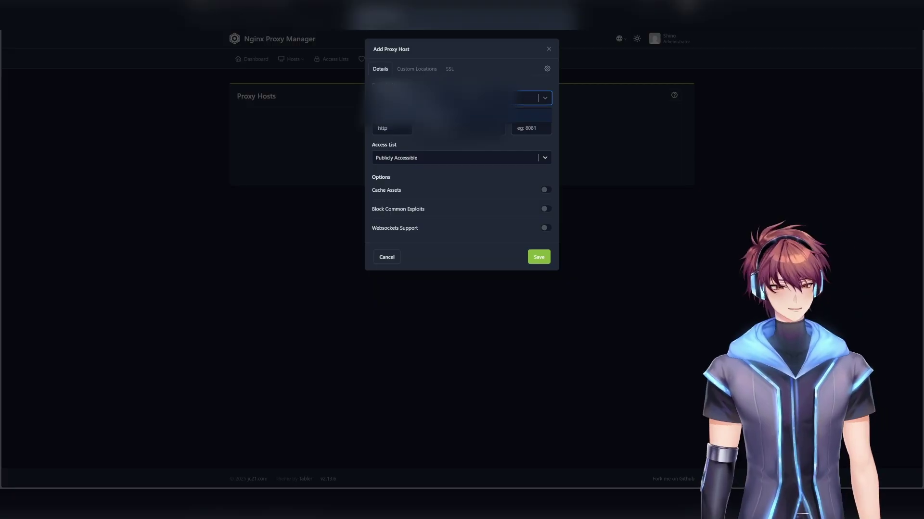
{"action": "key", "text": "Return"}
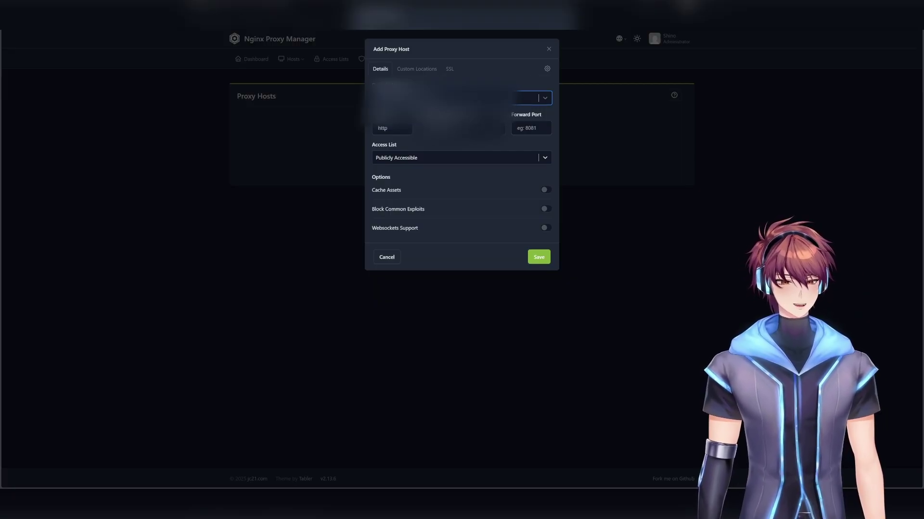
{"action": "left_click", "coordinate": [396, 135]}
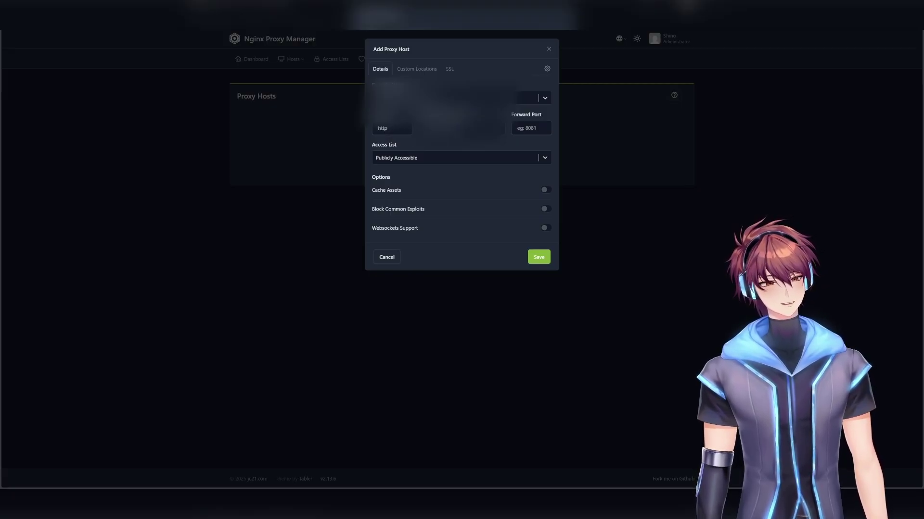
Step: Set the Forward Hostname / IP and the forward port 11000
{"action": "left_click", "coordinate": [562, 125]}
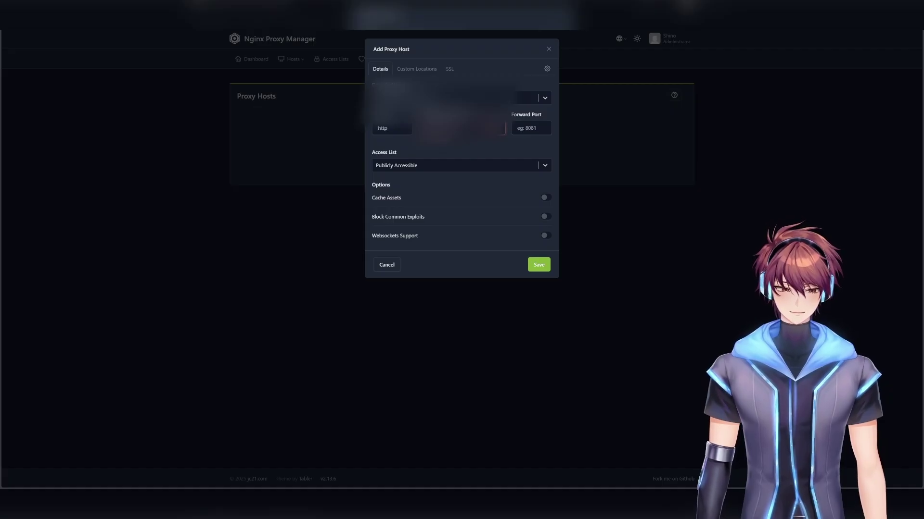
{"action": "type", "text": "1"}
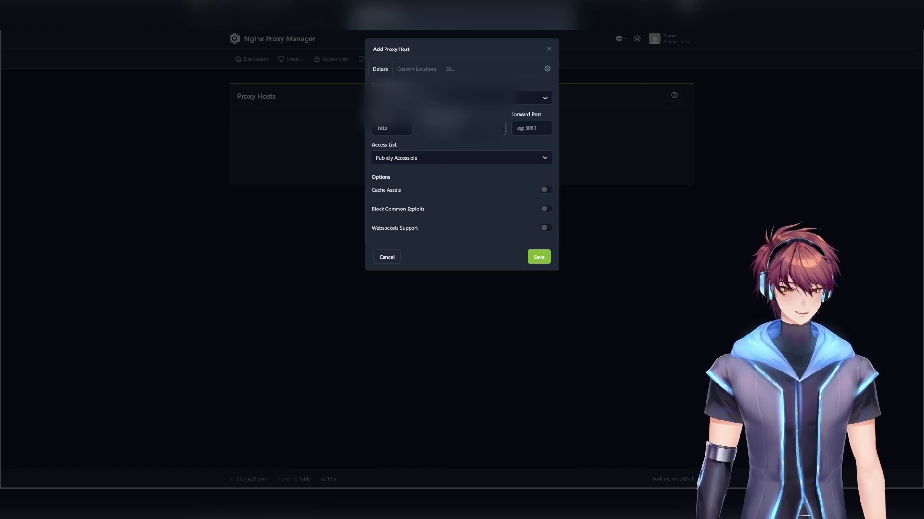
{"action": "left_click", "coordinate": [523, 128]}
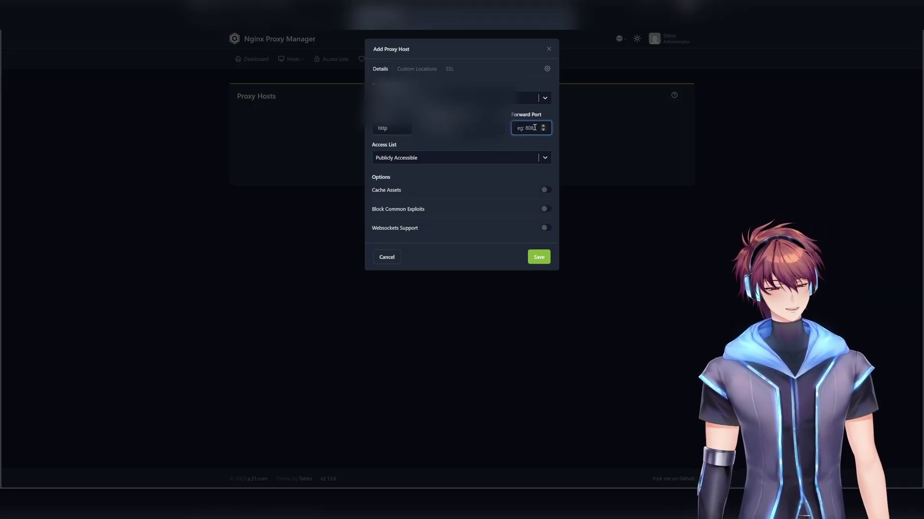
{"action": "type", "text": "11000"}
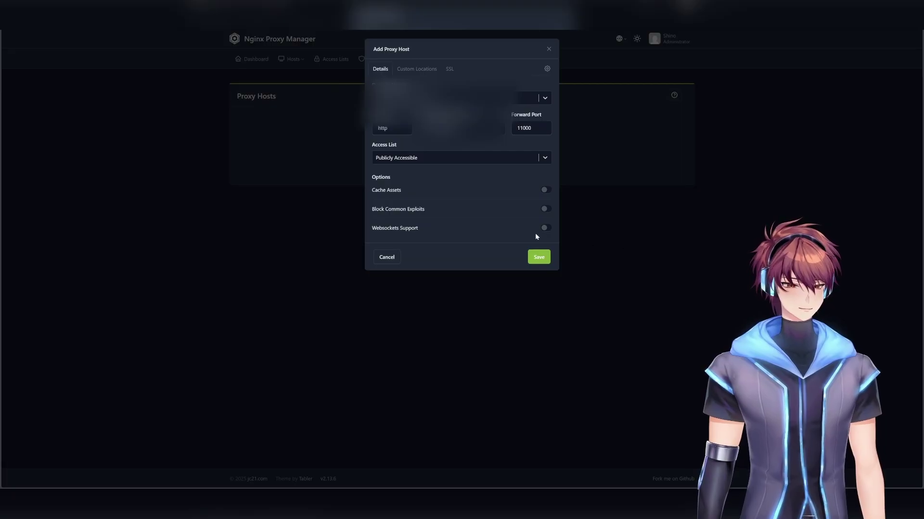
Step: Choose 'Request a new Certificate' in the proxy host's SSL settings
{"action": "left_click", "coordinate": [453, 74]}
{"action": "left_click", "coordinate": [423, 104]}
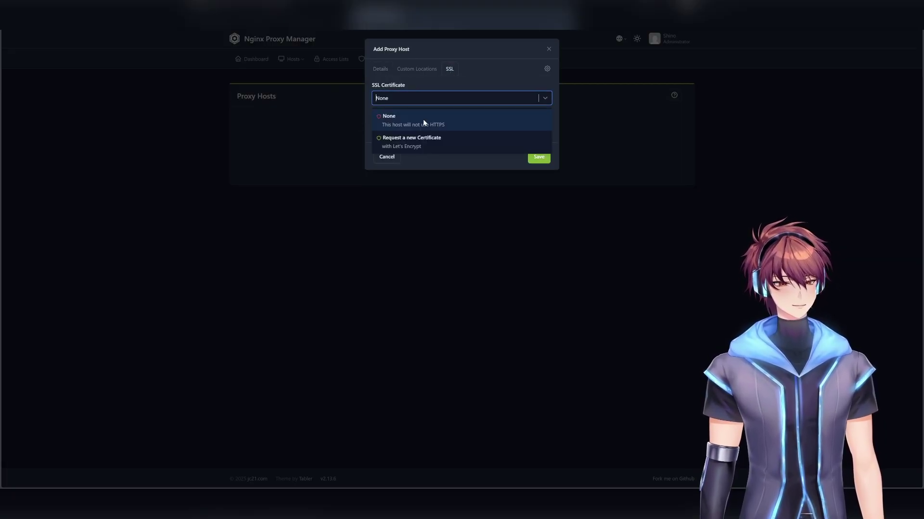
{"action": "left_click", "coordinate": [437, 141]}
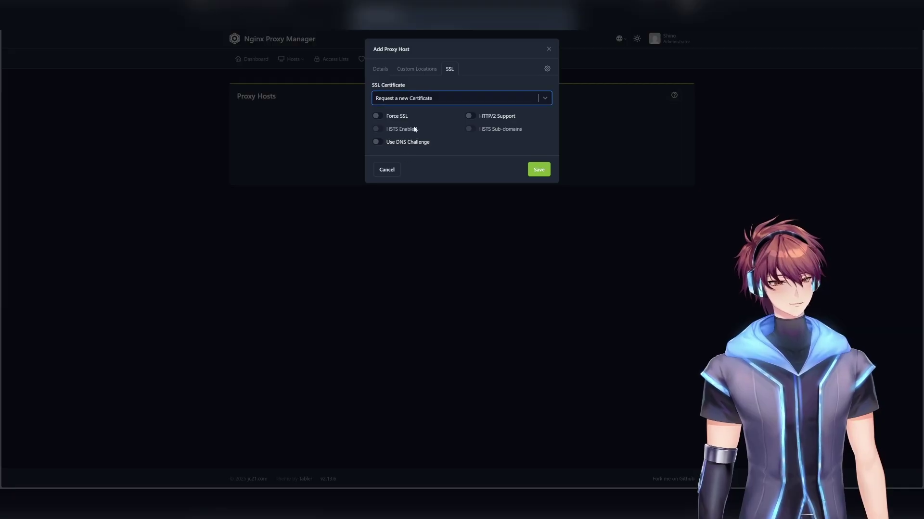
Step: Enable Websockets Support and Block Common Exploits, then save the proxy host
{"action": "left_click", "coordinate": [388, 69]}
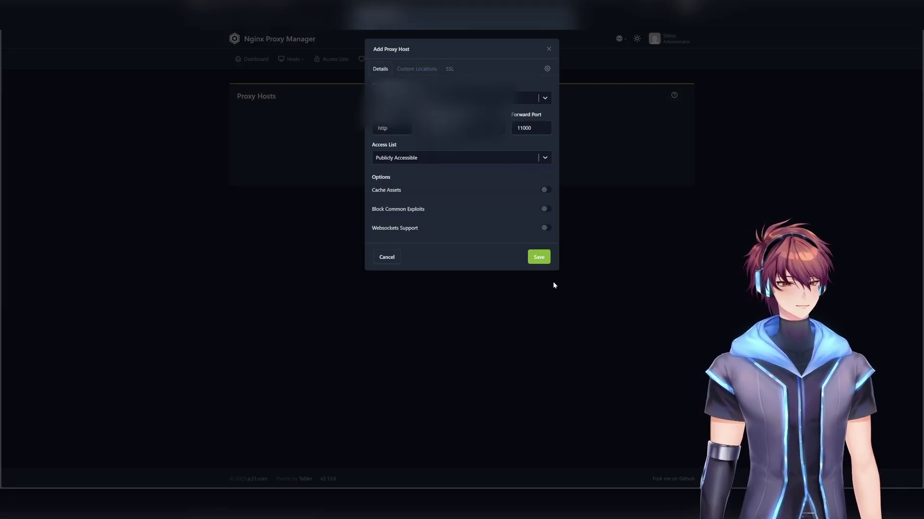
{"action": "left_click", "coordinate": [545, 228]}
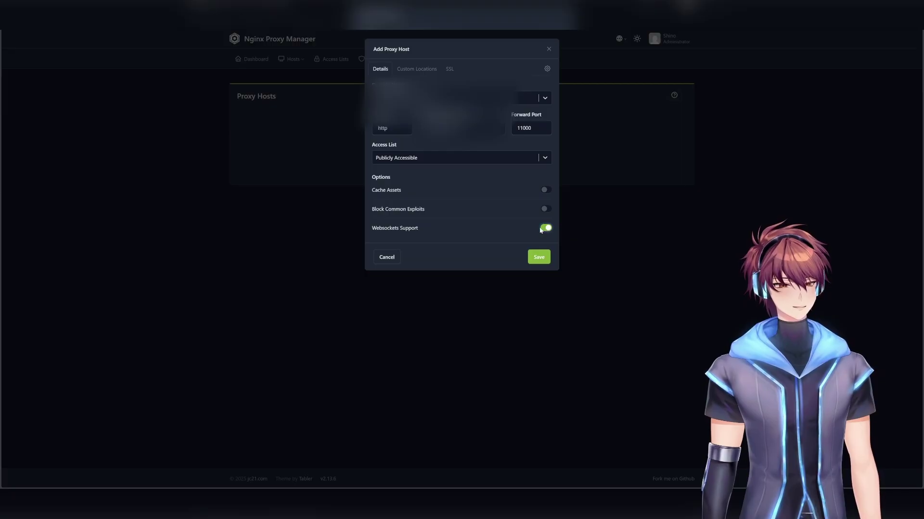
{"action": "left_click", "coordinate": [545, 209]}
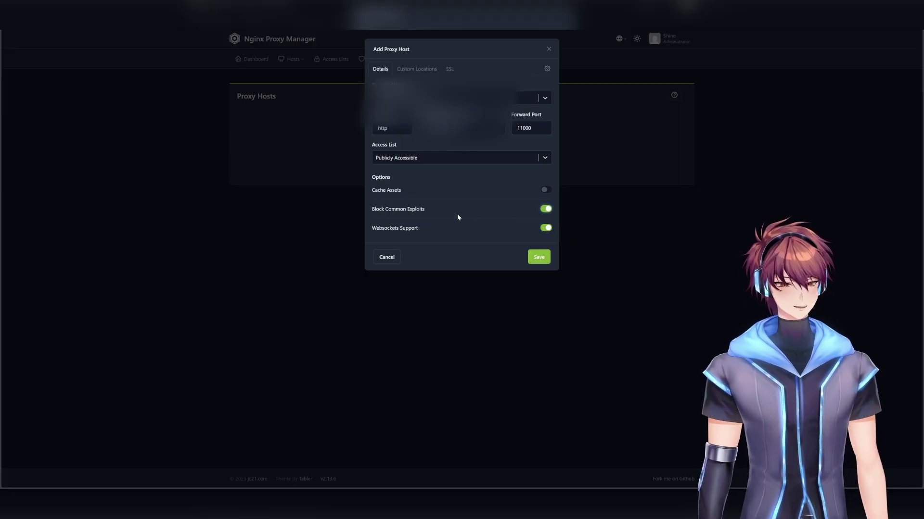
{"action": "left_click", "coordinate": [545, 260]}
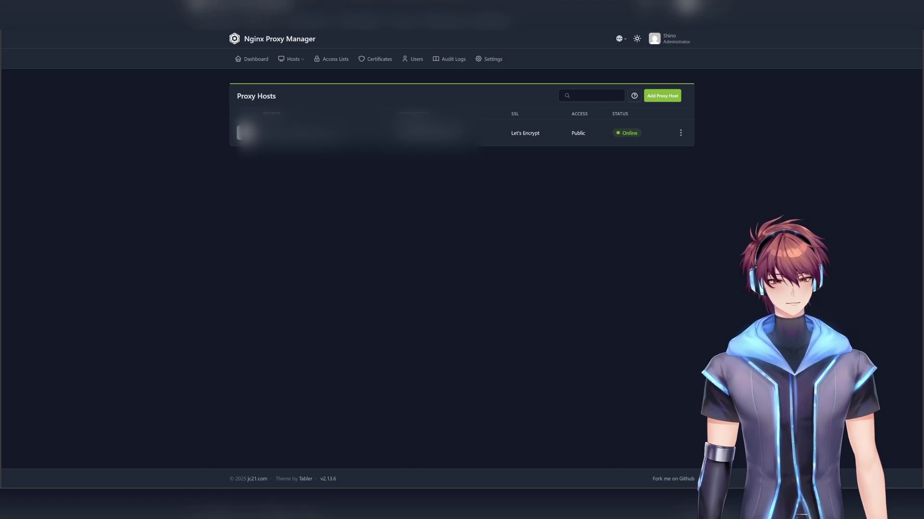
Step: Open the nextcloud stack from Portainer's Stacks list to see its mastercontainer
{"action": "left_click", "coordinate": [316, 15]}
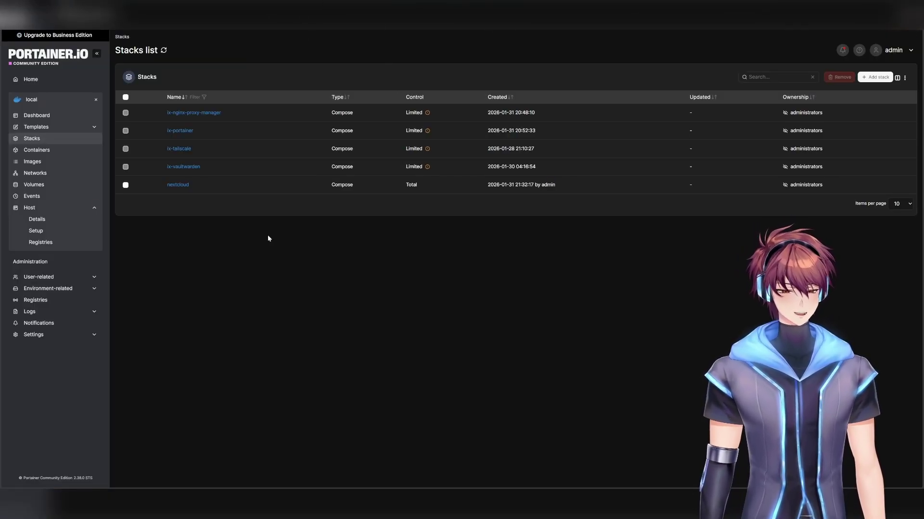
{"action": "left_click", "coordinate": [178, 185]}
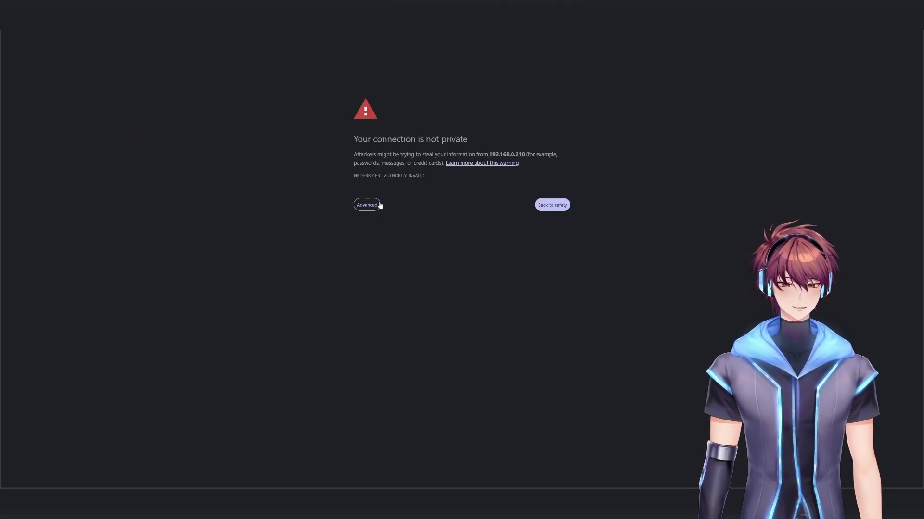
Step: Proceed past the certificate warning and copy the setup passphrase
{"action": "left_click", "coordinate": [369, 204]}
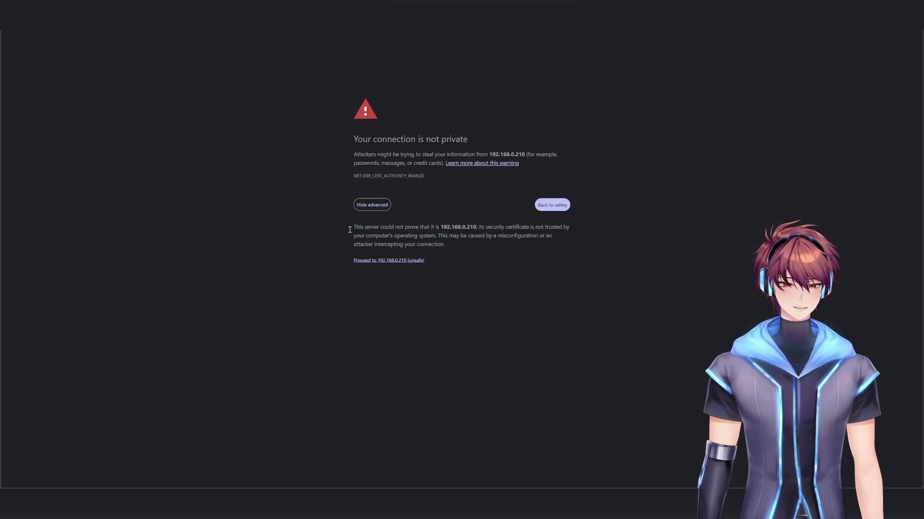
{"action": "left_click", "coordinate": [377, 261]}
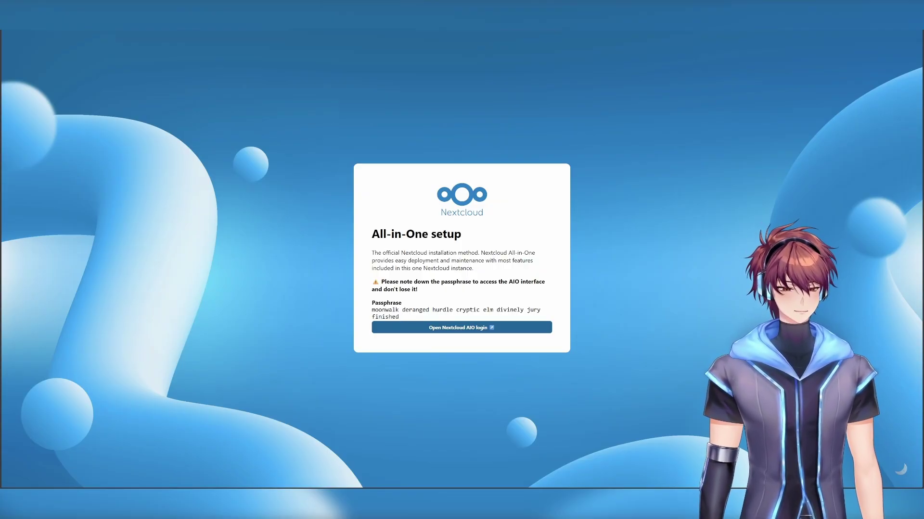
{"action": "triple_click", "coordinate": [380, 312]}
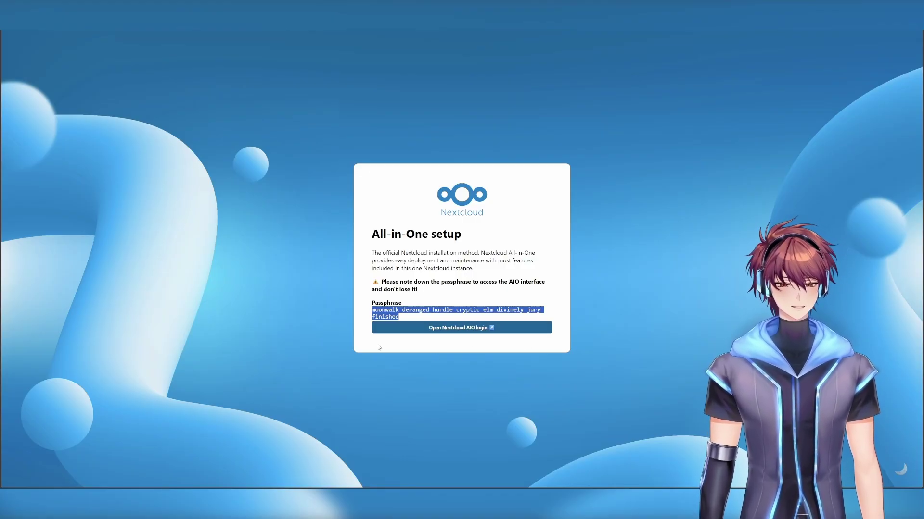
Step: Log in to Nextcloud AIO by pasting the passphrase into the Password field
{"action": "left_click", "coordinate": [473, 330]}
{"action": "left_click", "coordinate": [406, 288]}
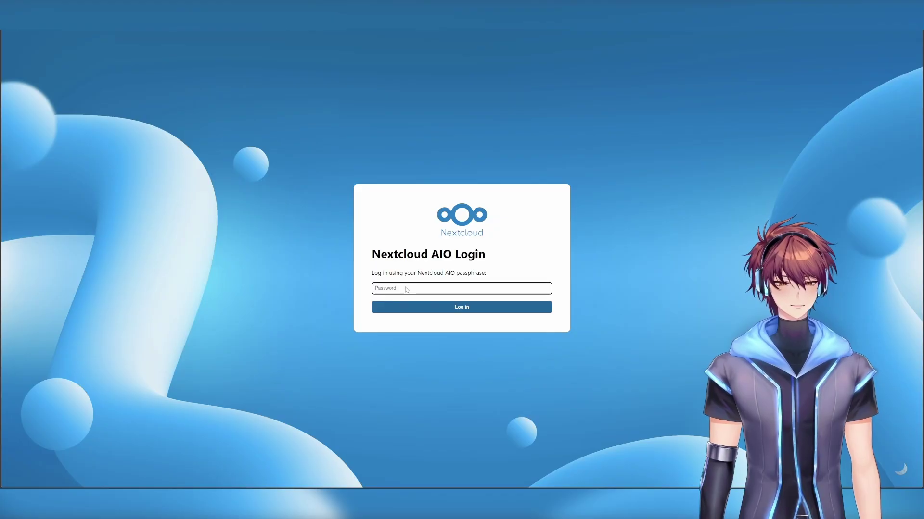
{"action": "key", "text": "ctrl+v"}
{"action": "left_click", "coordinate": [426, 311]}
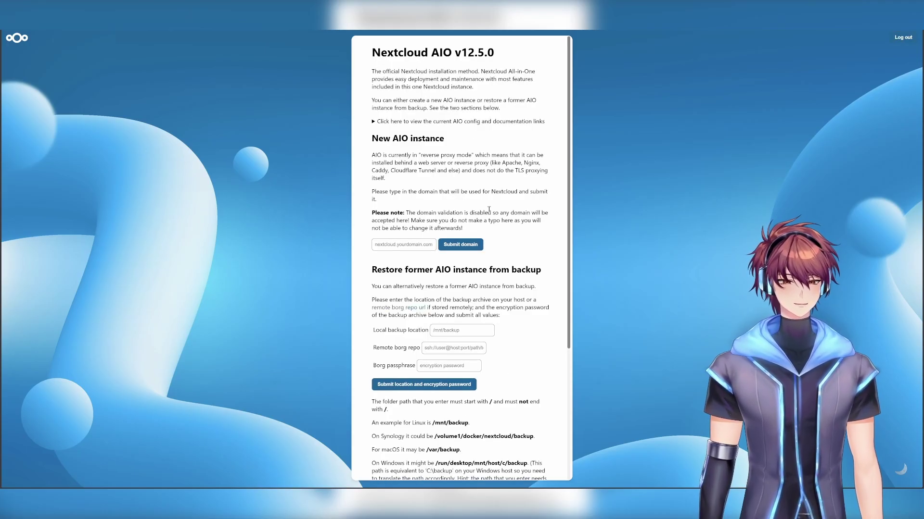
Step: Enter the Nextcloud domain (starting 'nex') in the new-instance field and submit it
{"action": "left_click", "coordinate": [412, 245]}
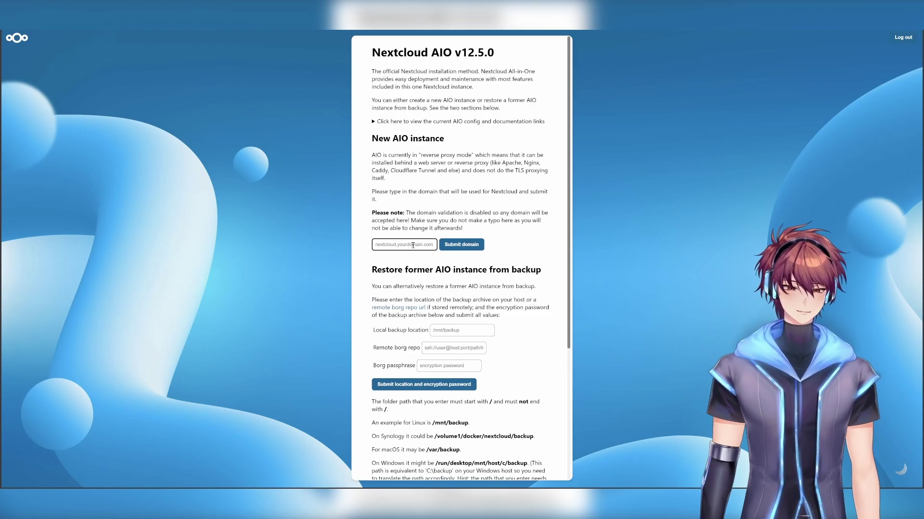
{"action": "left_click", "coordinate": [418, 263]}
{"action": "left_click", "coordinate": [413, 247]}
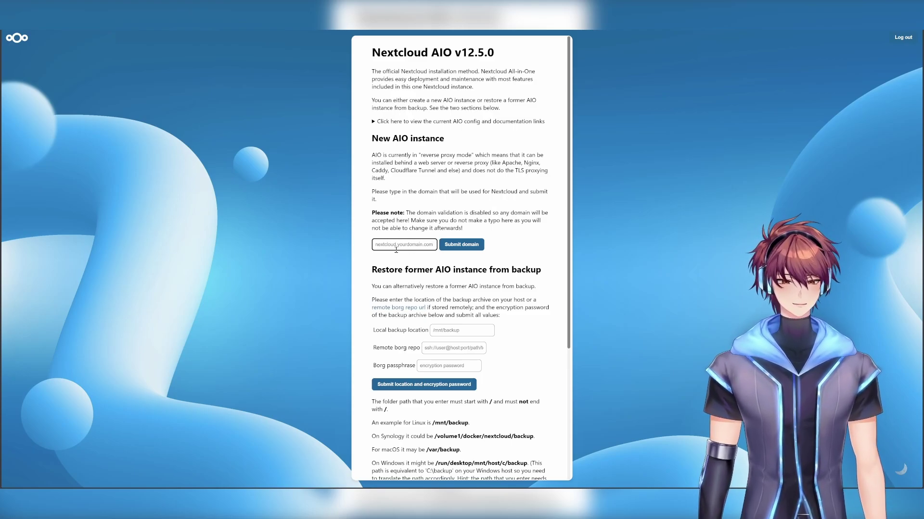
{"action": "left_click", "coordinate": [438, 261]}
{"action": "left_click", "coordinate": [400, 245]}
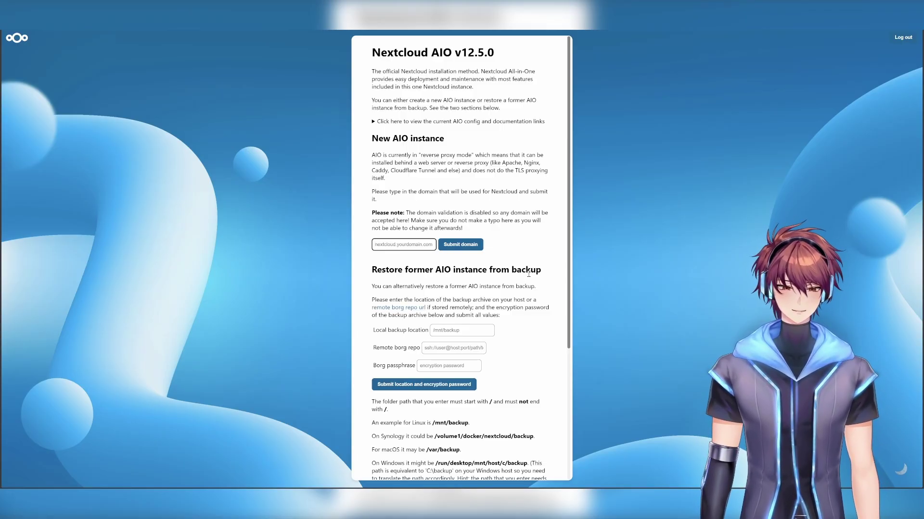
{"action": "type", "text": "nex"}
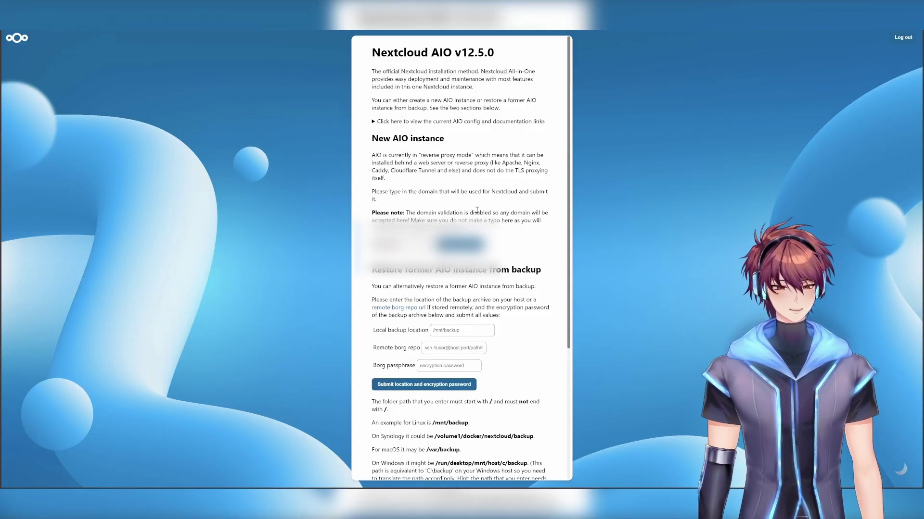
{"action": "left_click", "coordinate": [405, 260]}
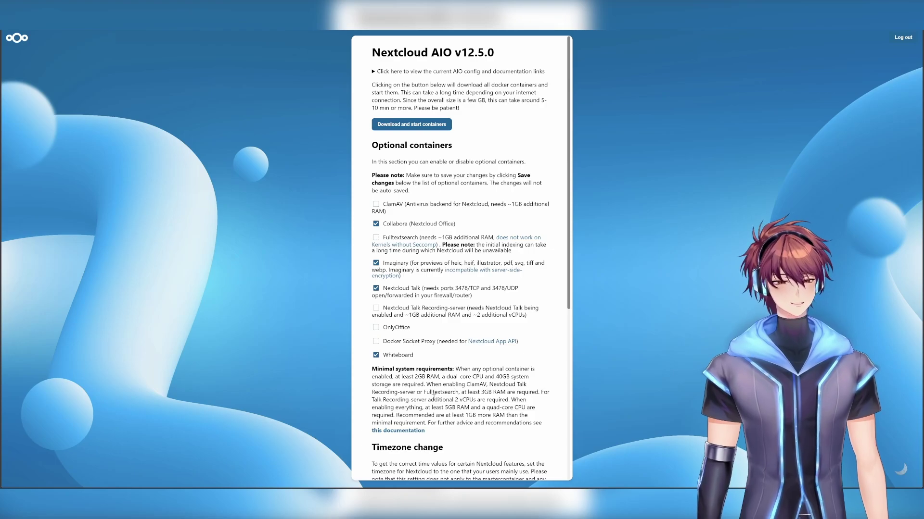
Step: Submit Asia/Seoul as the Nextcloud timezone and confirm it
{"action": "scroll", "coordinate": [436, 393], "scroll_direction": "down", "scroll_amount": 4}
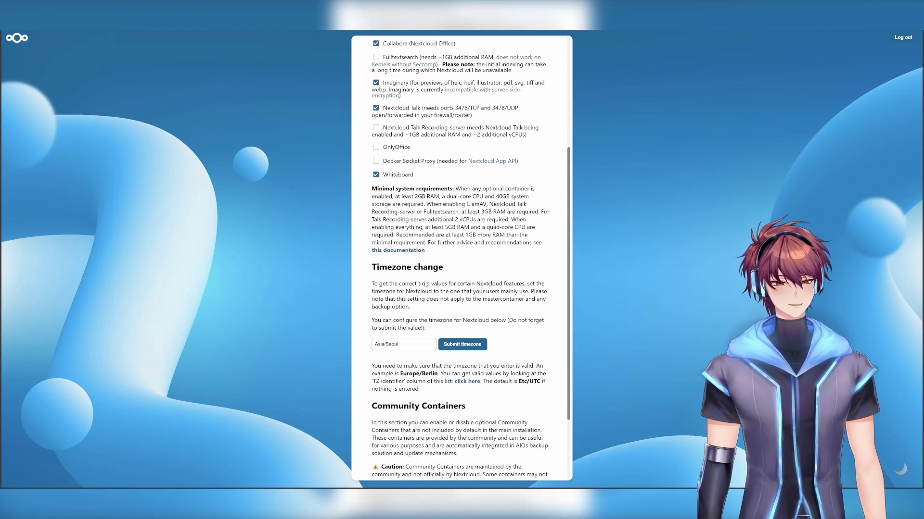
{"action": "left_click", "coordinate": [469, 347]}
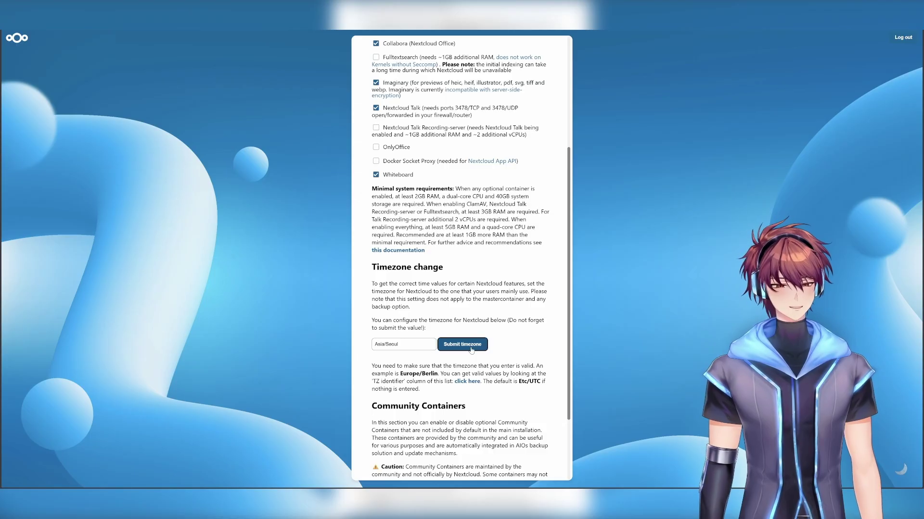
{"action": "left_click", "coordinate": [494, 80]}
Step: Expand and browse the available Community Containers list
{"action": "scroll", "coordinate": [476, 283], "scroll_direction": "down", "scroll_amount": 5}
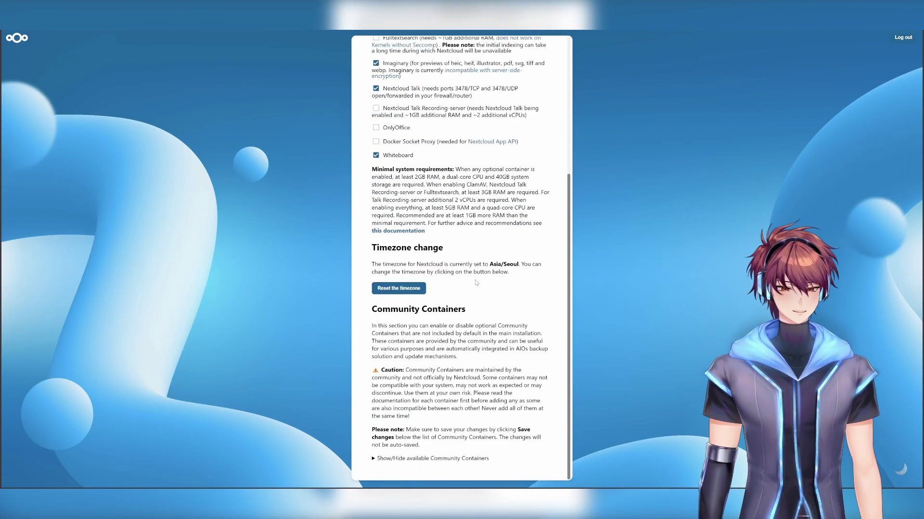
{"action": "left_click", "coordinate": [399, 459]}
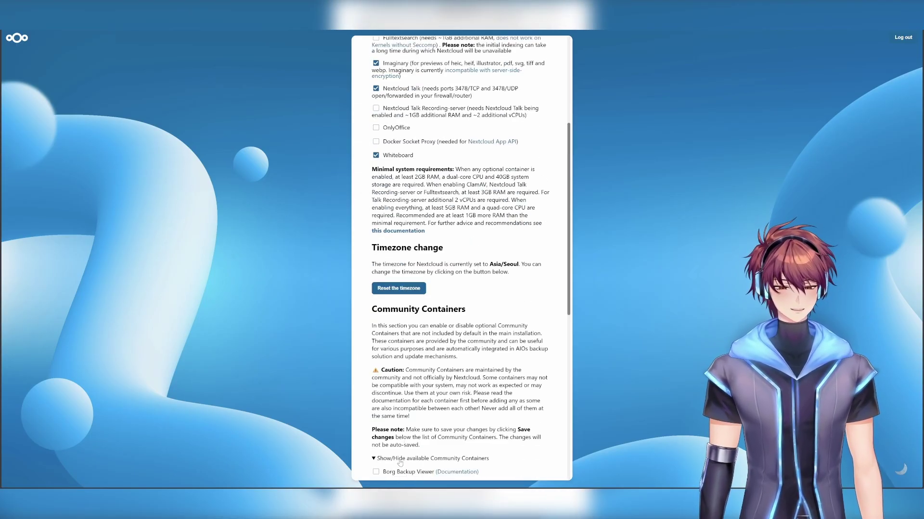
{"action": "scroll", "coordinate": [437, 428], "scroll_direction": "down", "scroll_amount": 5}
{"action": "scroll", "coordinate": [437, 428], "scroll_direction": "down", "scroll_amount": 3}
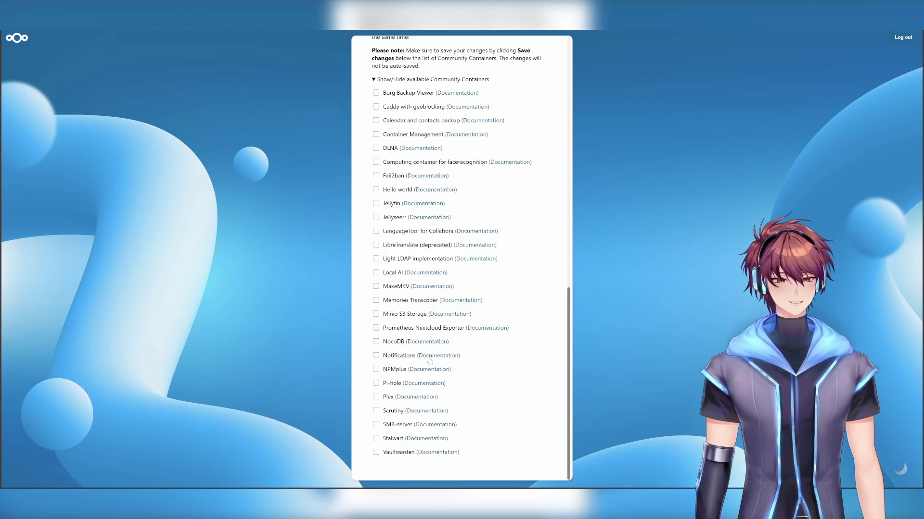
{"action": "scroll", "coordinate": [478, 366], "scroll_direction": "up", "scroll_amount": 10}
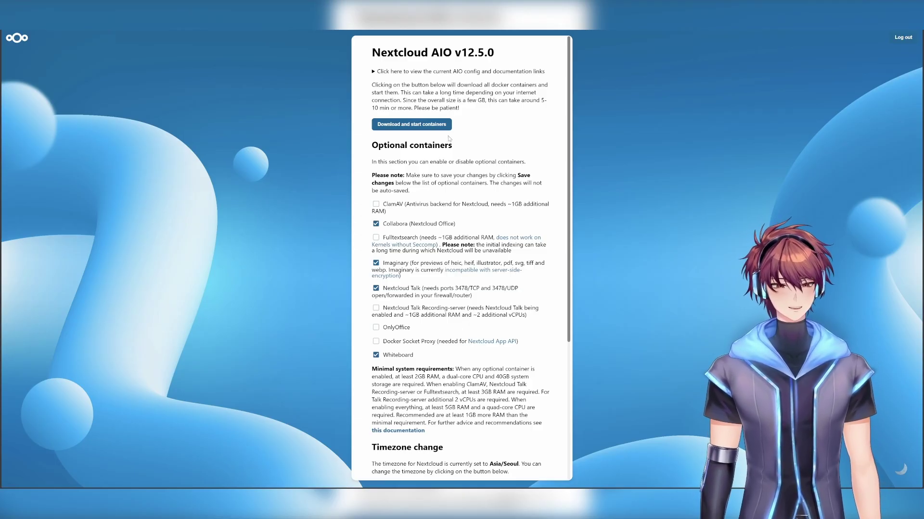
Step: Download and start all containers, then view the Nextcloud container's startup log
{"action": "left_click", "coordinate": [419, 126]}
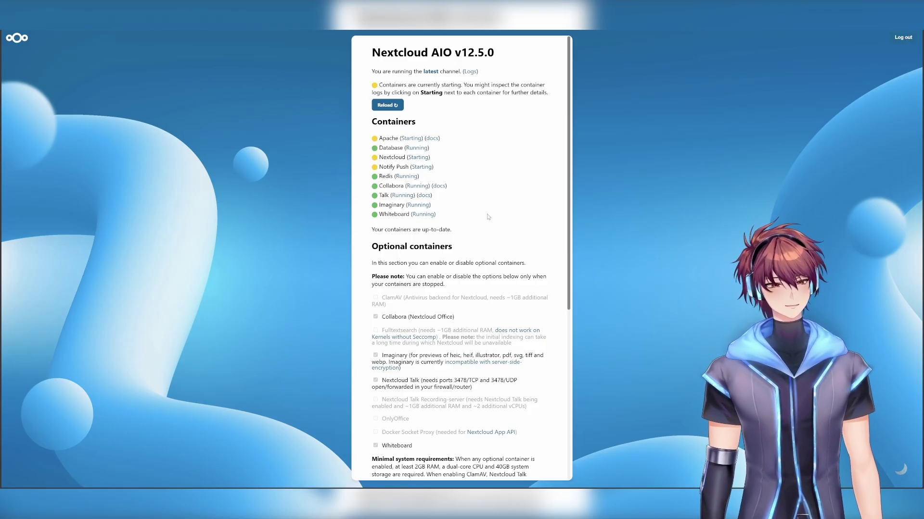
{"action": "scroll", "coordinate": [511, 337], "scroll_direction": "down", "scroll_amount": 5}
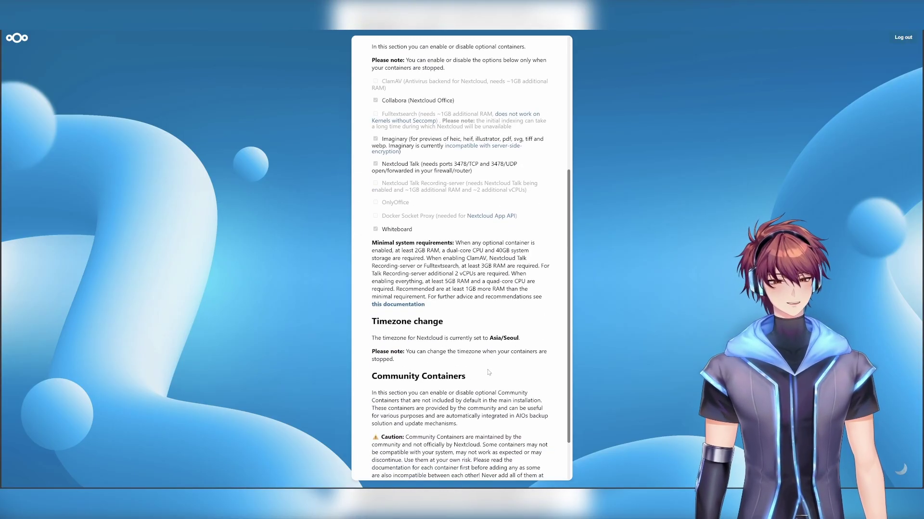
{"action": "scroll", "coordinate": [477, 385], "scroll_direction": "up", "scroll_amount": 5}
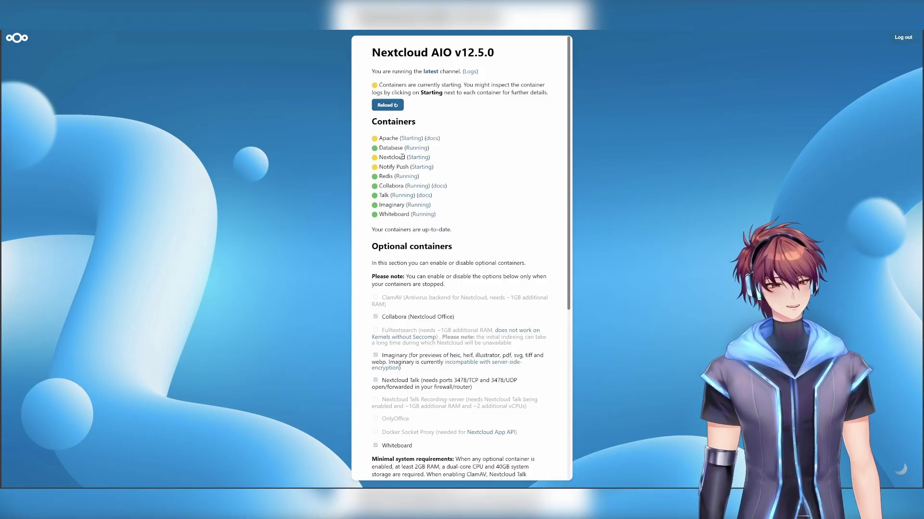
{"action": "left_click", "coordinate": [422, 159]}
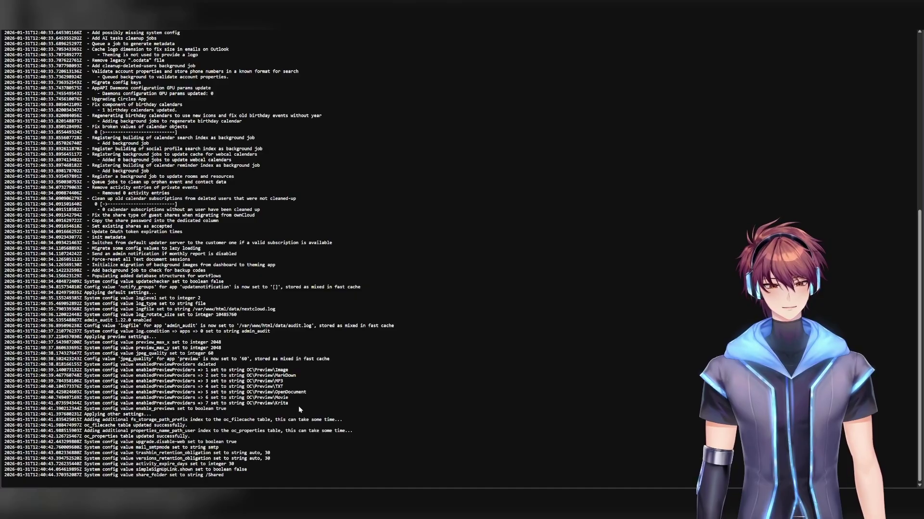
{"action": "scroll", "coordinate": [299, 409], "scroll_direction": "up", "scroll_amount": 15}
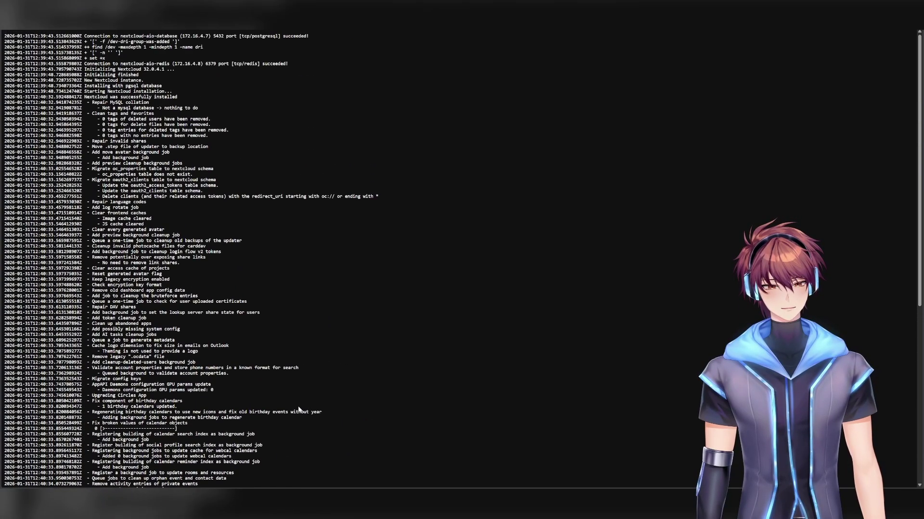
{"action": "scroll", "coordinate": [288, 325], "scroll_direction": "down", "scroll_amount": 15}
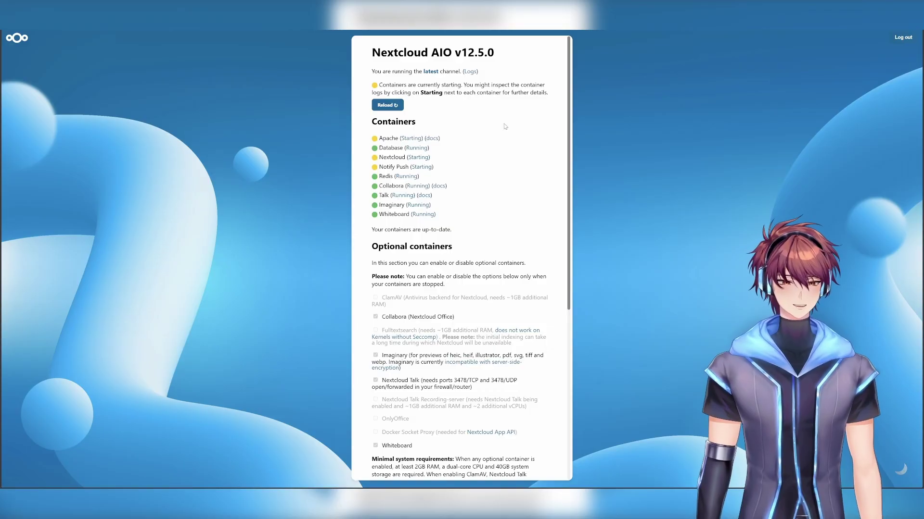
Step: Reload the AIO overview to refresh the container statuses
{"action": "left_click", "coordinate": [387, 105]}
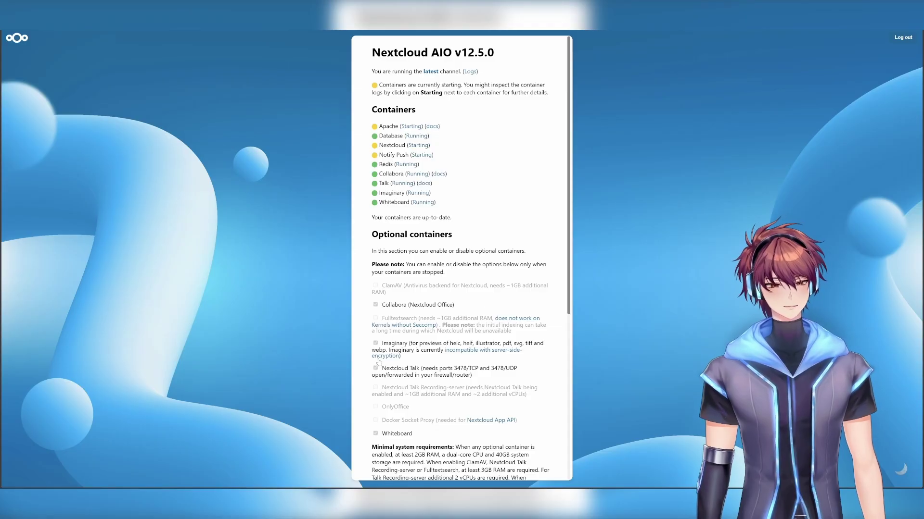
{"action": "scroll", "coordinate": [486, 310], "scroll_direction": "down", "scroll_amount": 5}
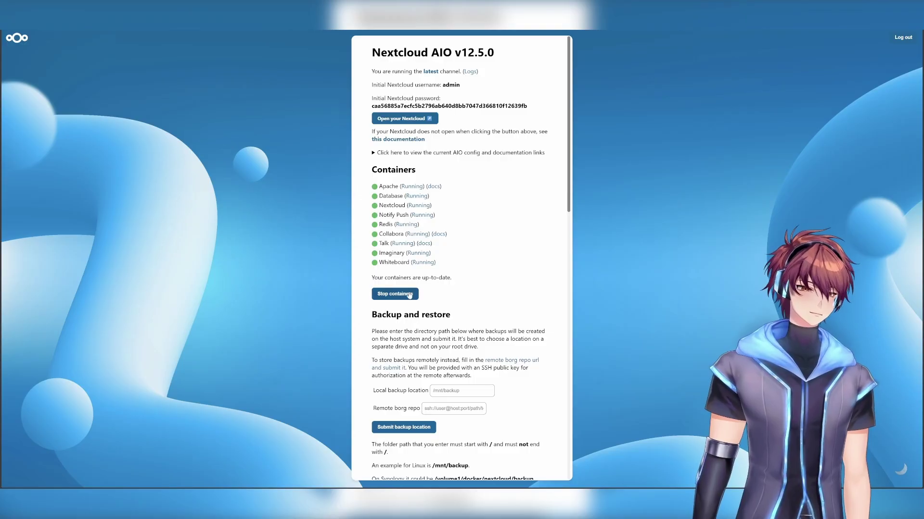
{"action": "scroll", "coordinate": [447, 347], "scroll_direction": "down", "scroll_amount": 2}
{"action": "scroll", "coordinate": [447, 347], "scroll_direction": "down", "scroll_amount": 3}
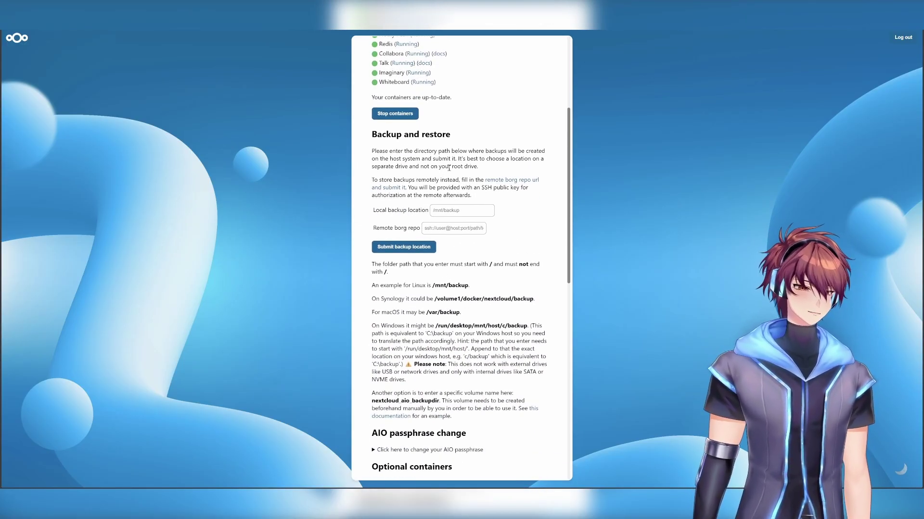
{"action": "left_click", "coordinate": [443, 207]}
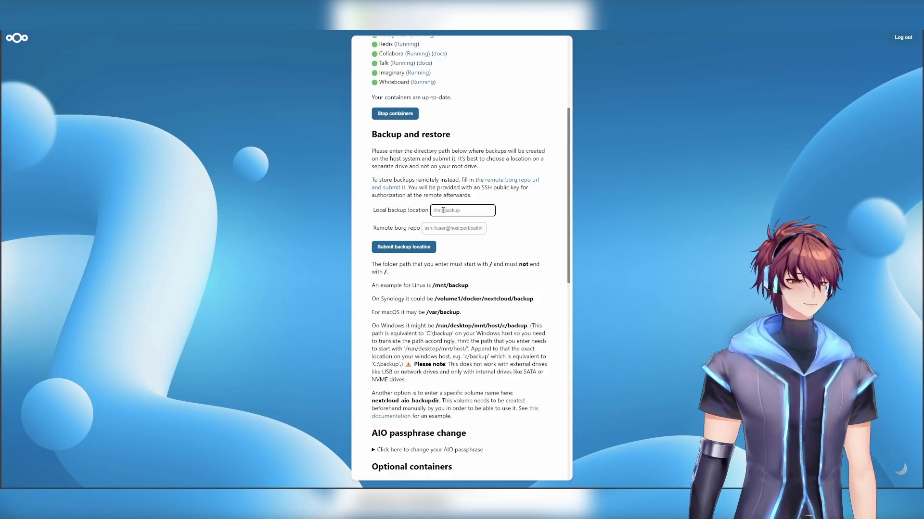
{"action": "left_click", "coordinate": [452, 174]}
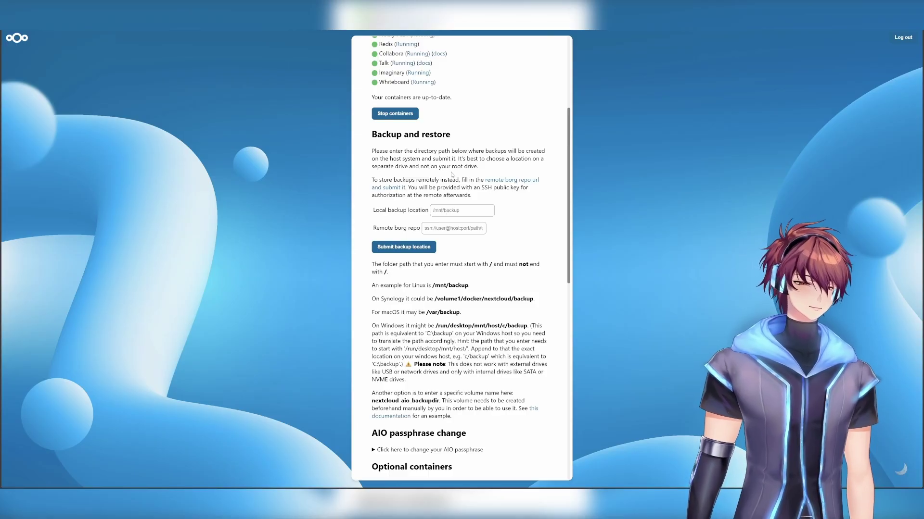
{"action": "left_click", "coordinate": [459, 229]}
{"action": "left_click", "coordinate": [522, 159]}
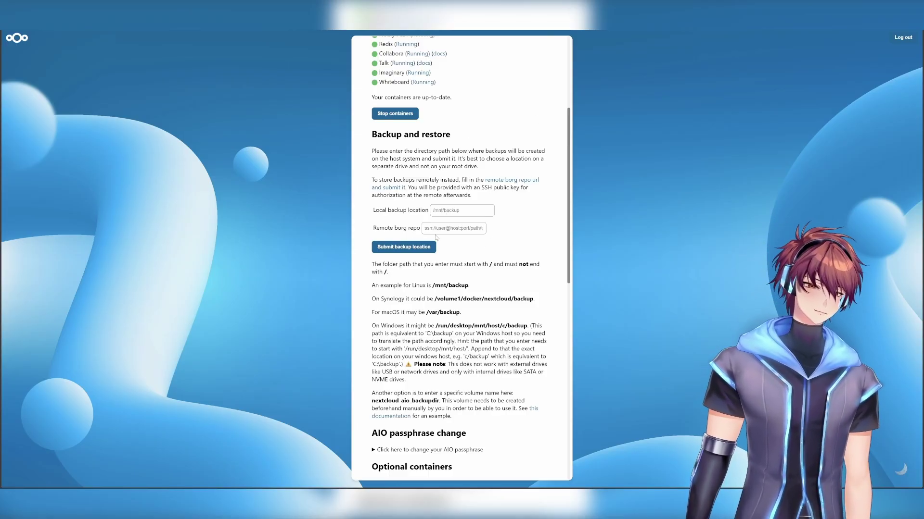
{"action": "left_click", "coordinate": [466, 210]}
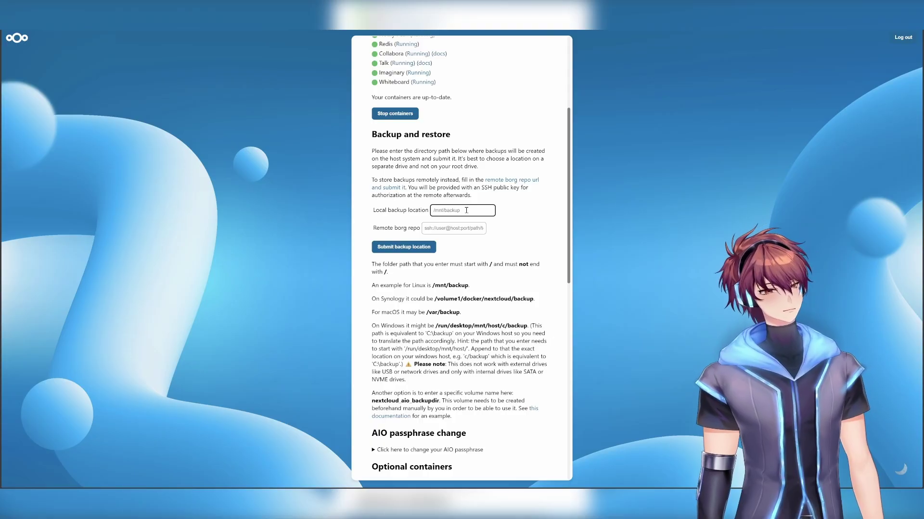
{"action": "left_click", "coordinate": [452, 245]}
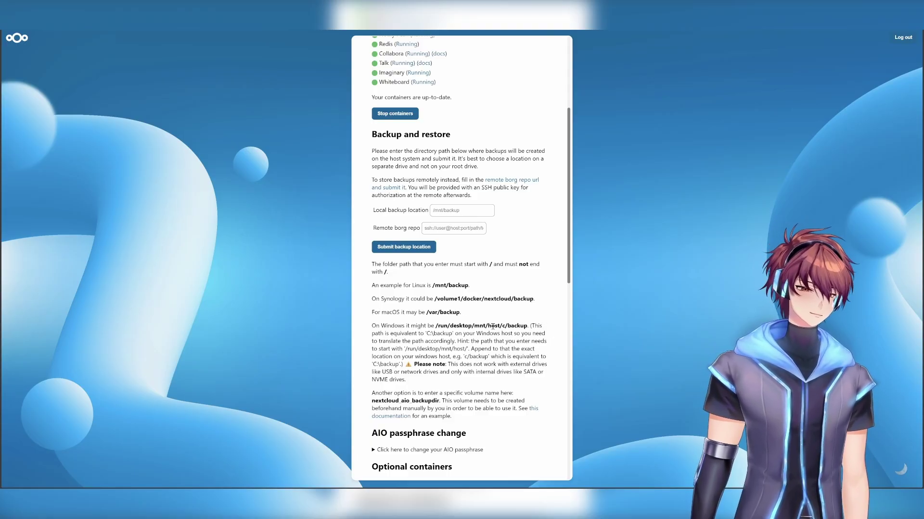
{"action": "scroll", "coordinate": [489, 326], "scroll_direction": "down", "scroll_amount": 1}
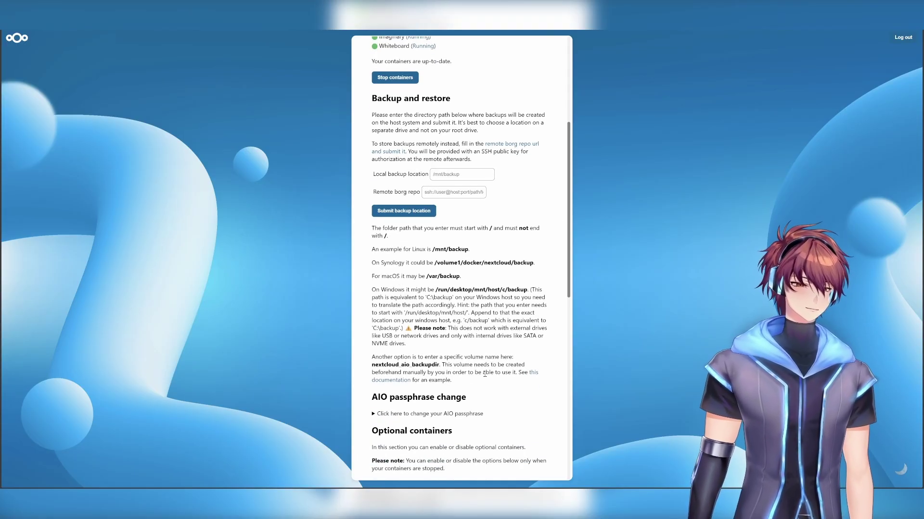
{"action": "left_click", "coordinate": [373, 415]}
{"action": "scroll", "coordinate": [380, 394], "scroll_direction": "down", "scroll_amount": 3}
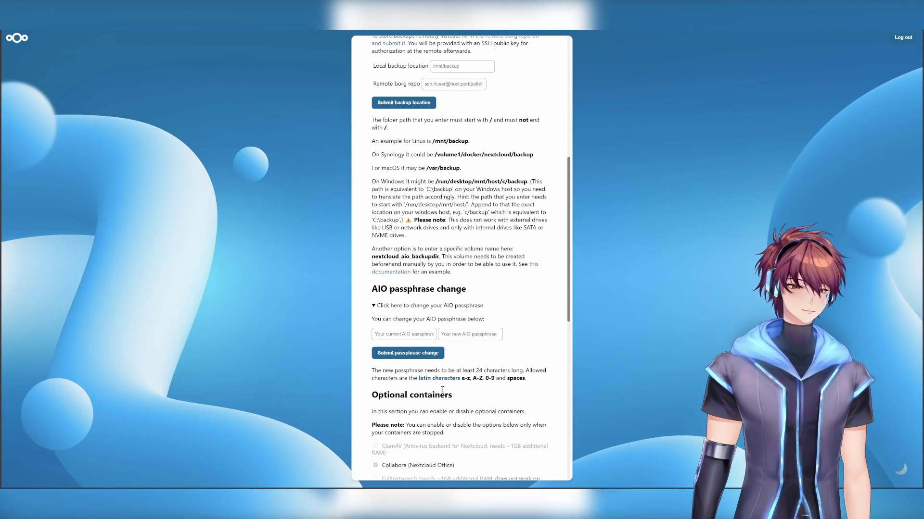
{"action": "left_click", "coordinate": [397, 337]}
{"action": "left_click", "coordinate": [474, 337]}
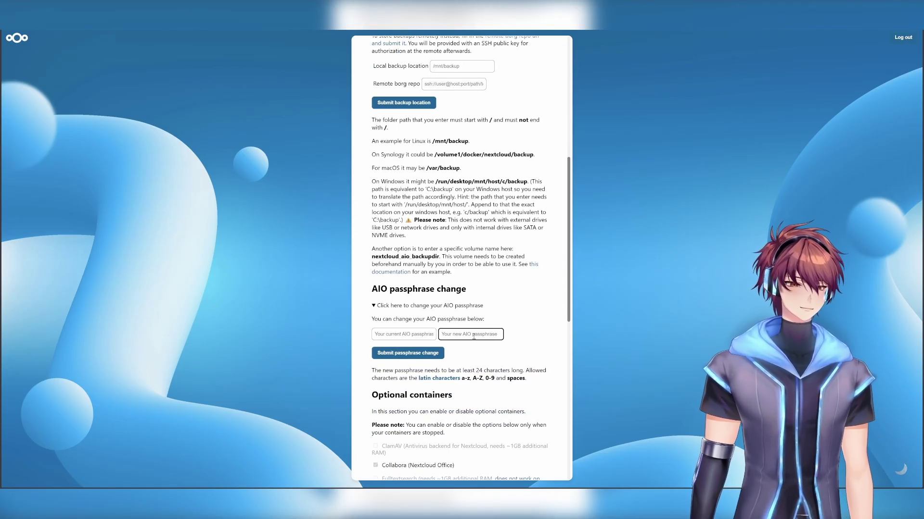
{"action": "left_click", "coordinate": [381, 305]}
{"action": "scroll", "coordinate": [467, 464], "scroll_direction": "down", "scroll_amount": 3}
{"action": "scroll", "coordinate": [454, 431], "scroll_direction": "down", "scroll_amount": 3}
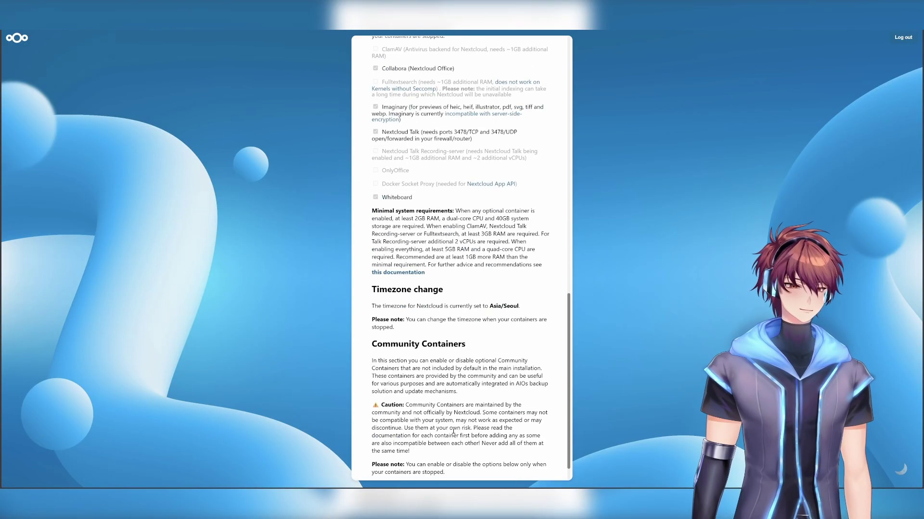
{"action": "scroll", "coordinate": [421, 108], "scroll_direction": "up", "scroll_amount": 1}
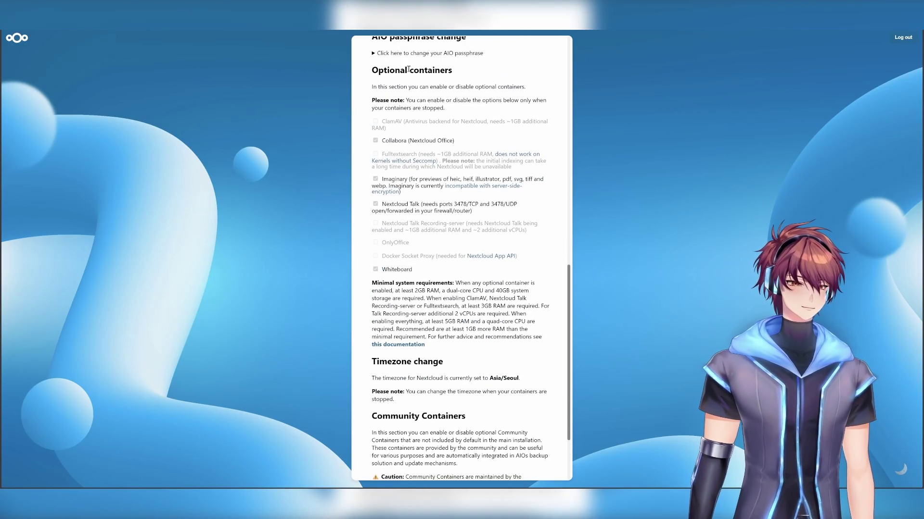
{"action": "scroll", "coordinate": [418, 293], "scroll_direction": "down", "scroll_amount": 2}
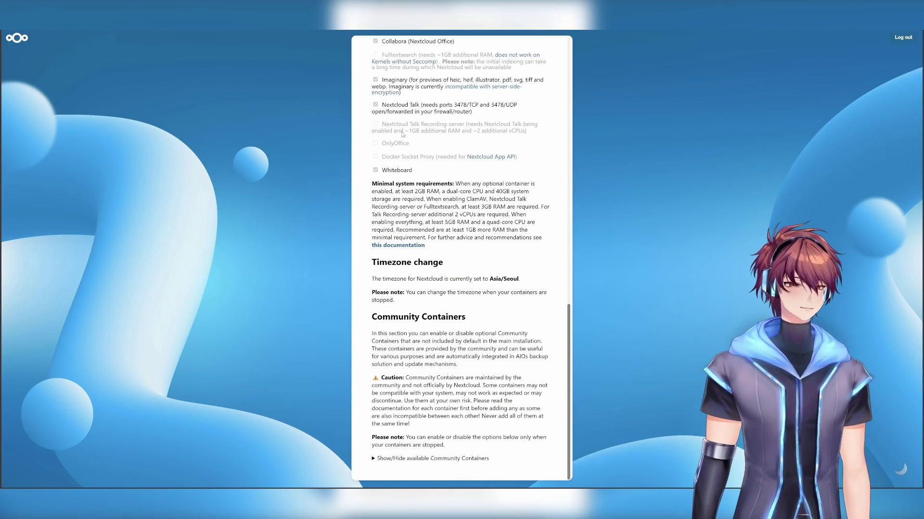
{"action": "left_click", "coordinate": [417, 459]}
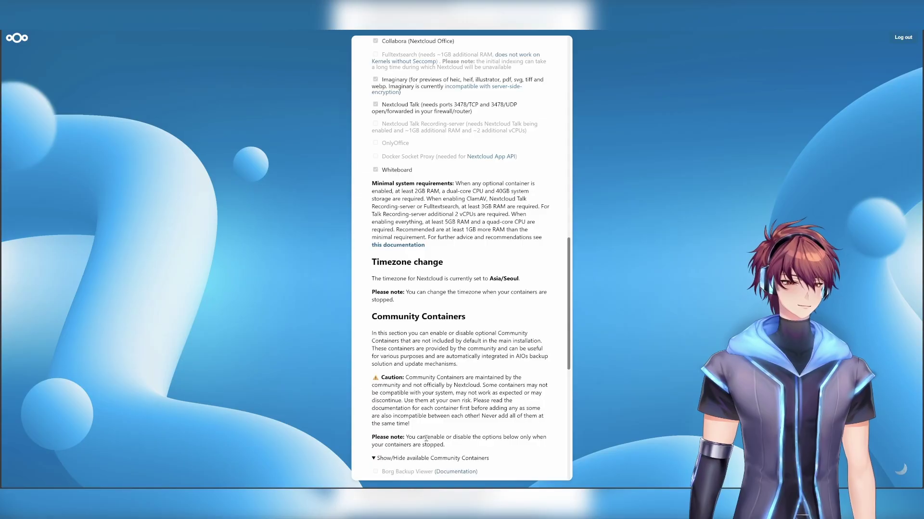
{"action": "scroll", "coordinate": [423, 447], "scroll_direction": "down", "scroll_amount": 2}
{"action": "scroll", "coordinate": [427, 439], "scroll_direction": "up", "scroll_amount": 7}
{"action": "scroll", "coordinate": [427, 439], "scroll_direction": "up", "scroll_amount": 7}
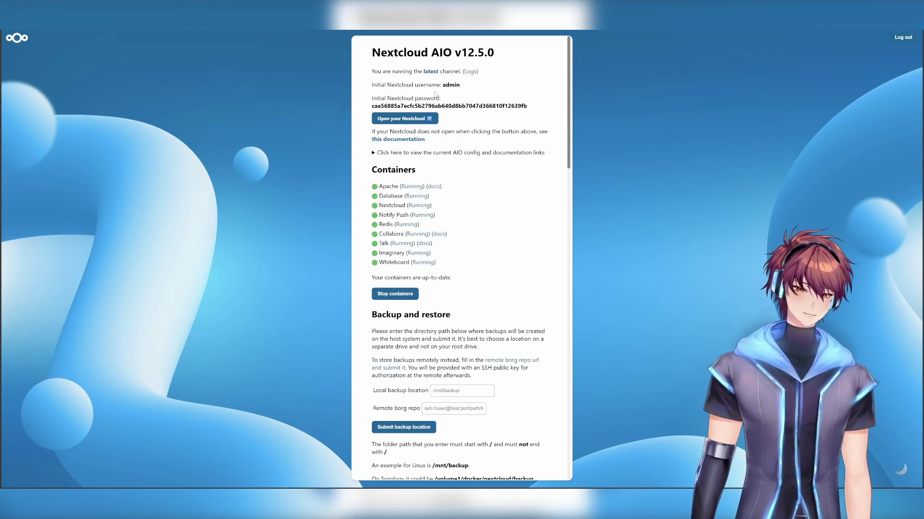
Step: Copy the initial admin password from AIO and follow 'Open your Nextcloud' to its login page
{"action": "left_click", "coordinate": [399, 120]}
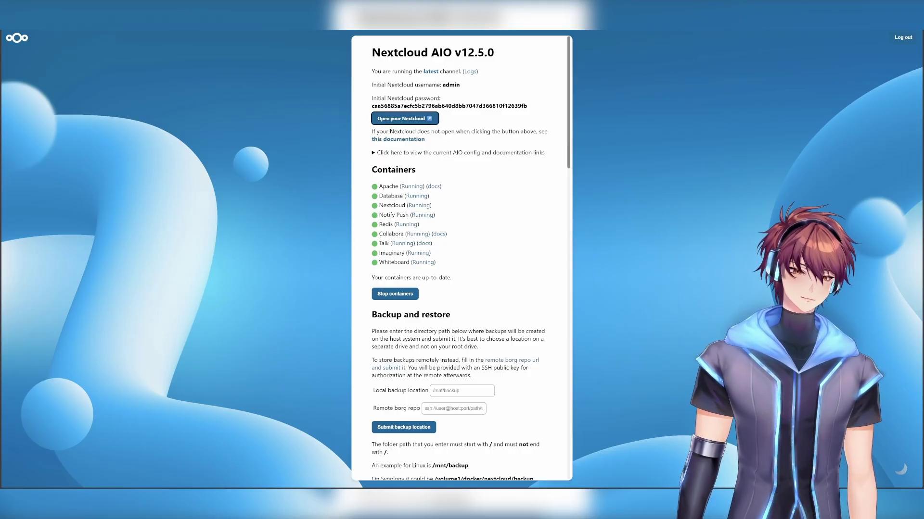
{"action": "double_click", "coordinate": [474, 106]}
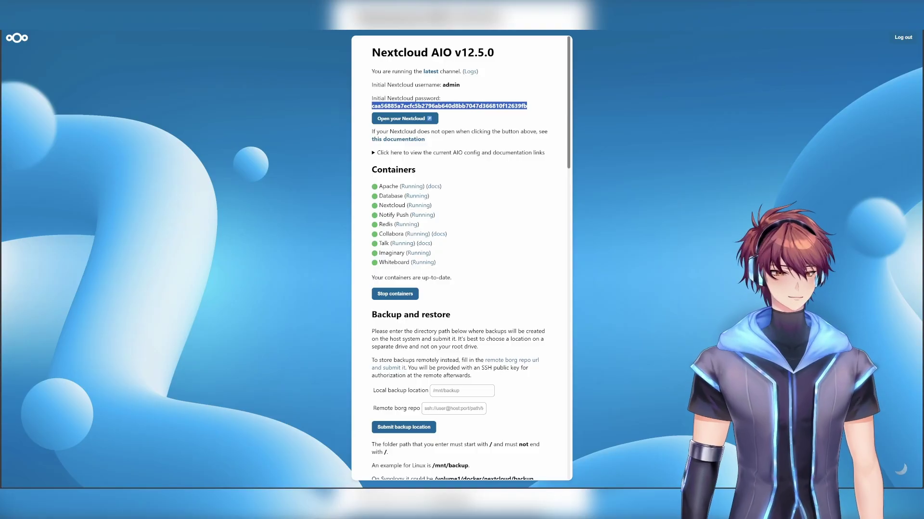
{"action": "key", "text": "ctrl+Tab"}
{"action": "left_click", "coordinate": [440, 151]}
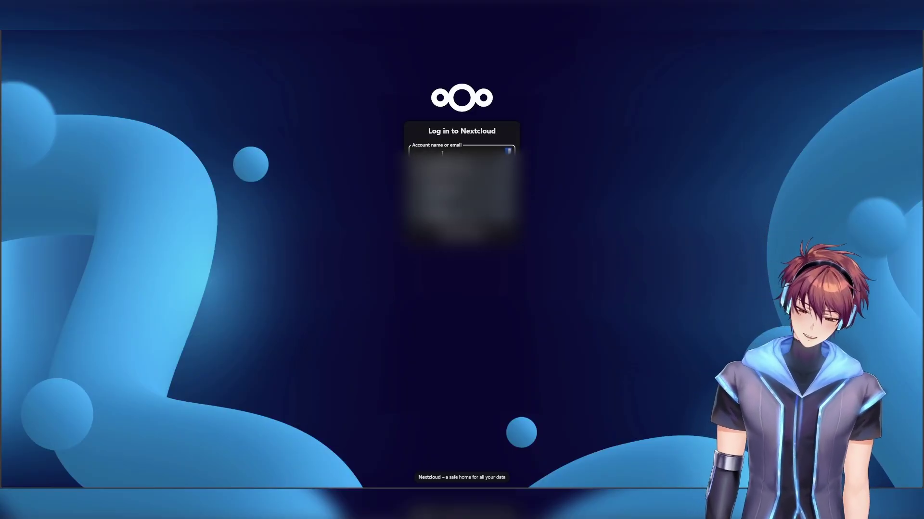
Step: Log in as admin with the copied password, then dismiss the save-login prompt and welcome dialog
{"action": "type", "text": "admin"}
{"action": "key", "text": "Tab"}
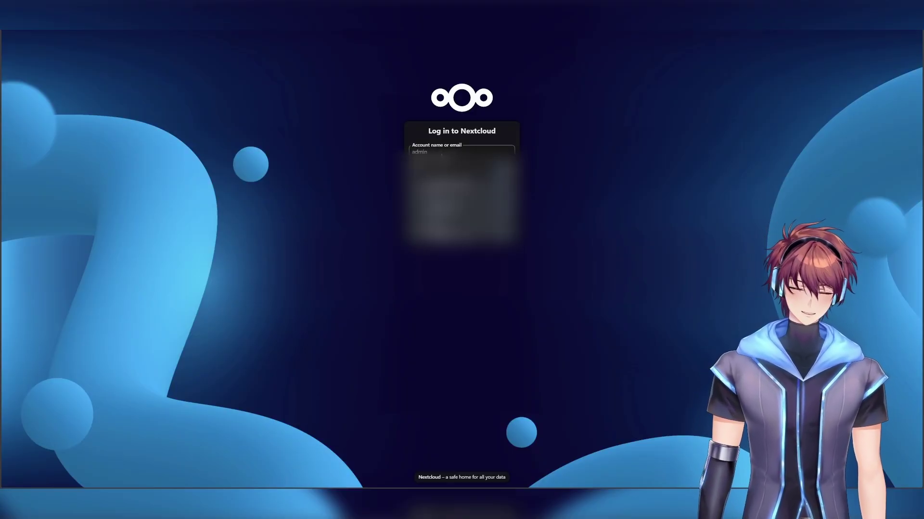
{"action": "key", "text": "ctrl+v"}
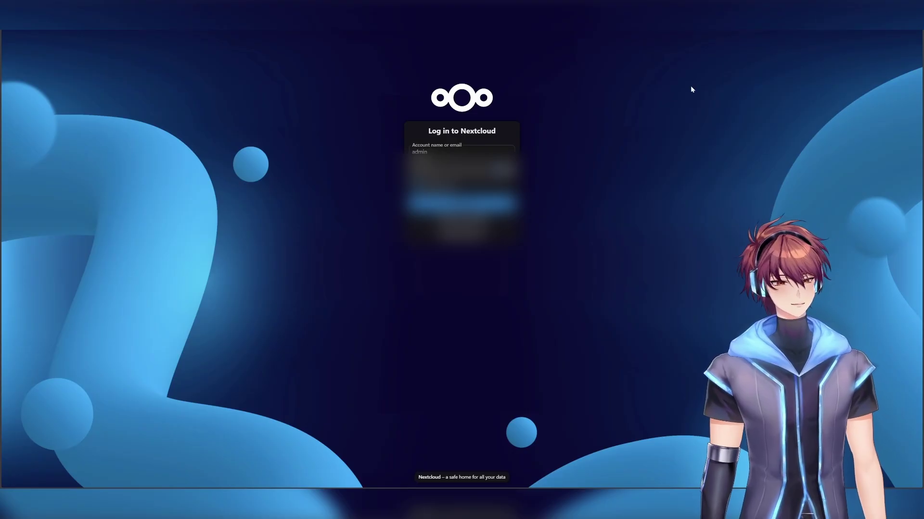
{"action": "key", "text": "Return"}
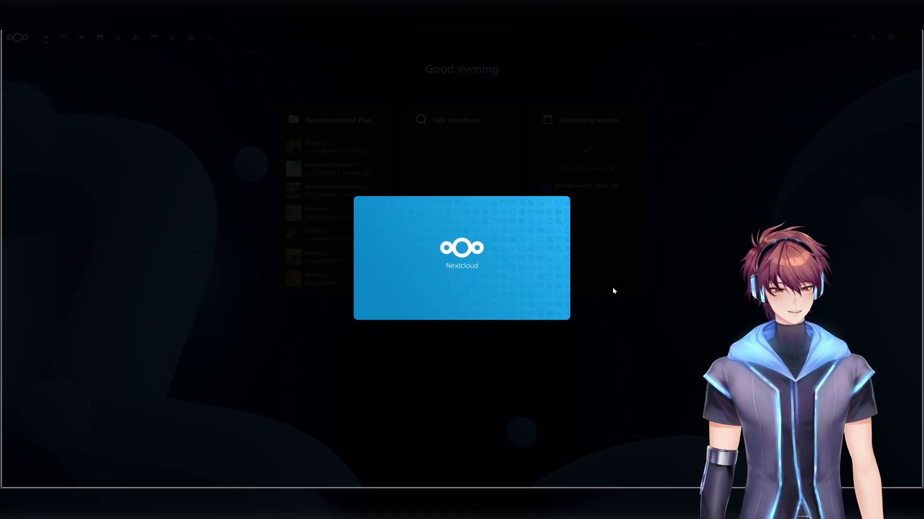
{"action": "left_click", "coordinate": [903, 45]}
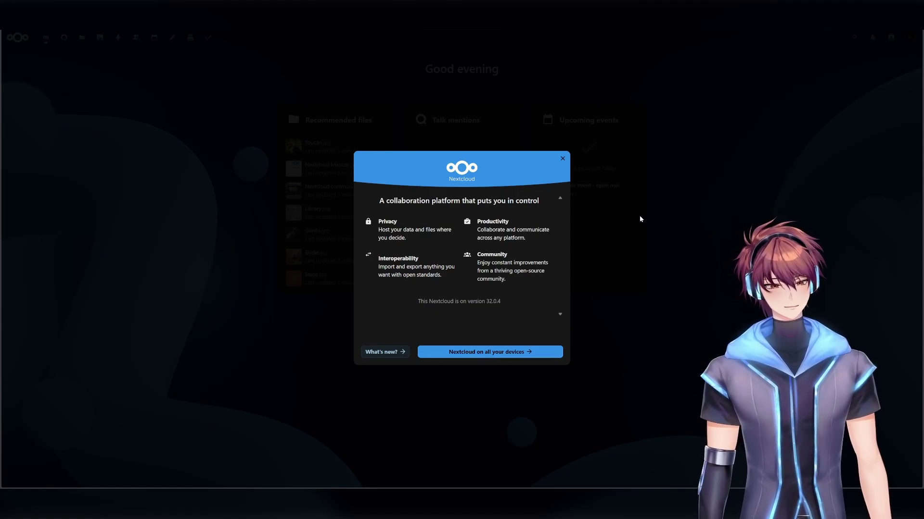
{"action": "left_click", "coordinate": [563, 158]}
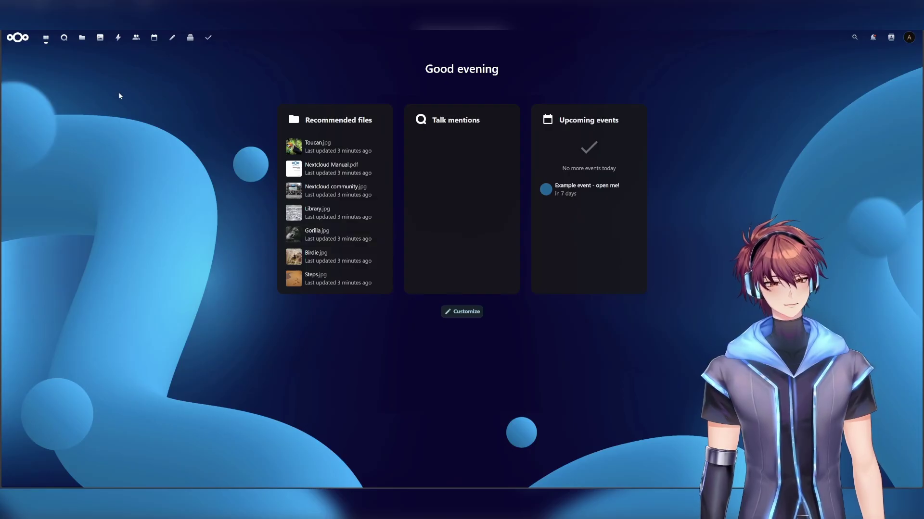
Step: Go to Accounts management from the avatar menu and start editing the admin account
{"action": "left_click", "coordinate": [909, 39]}
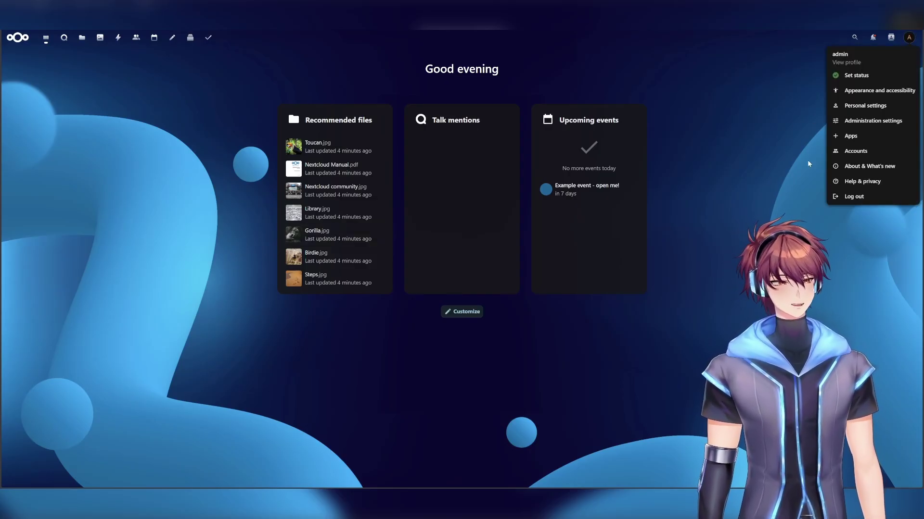
{"action": "left_click", "coordinate": [872, 153]}
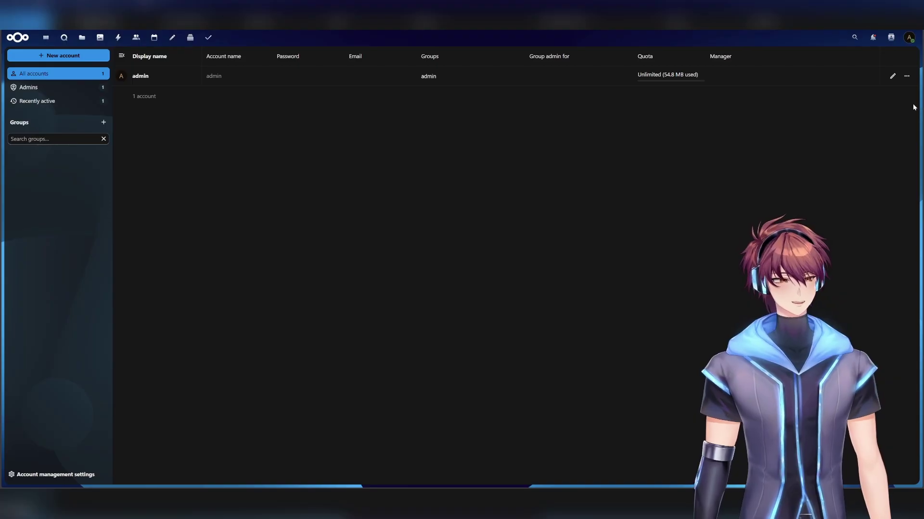
{"action": "left_click", "coordinate": [892, 76]}
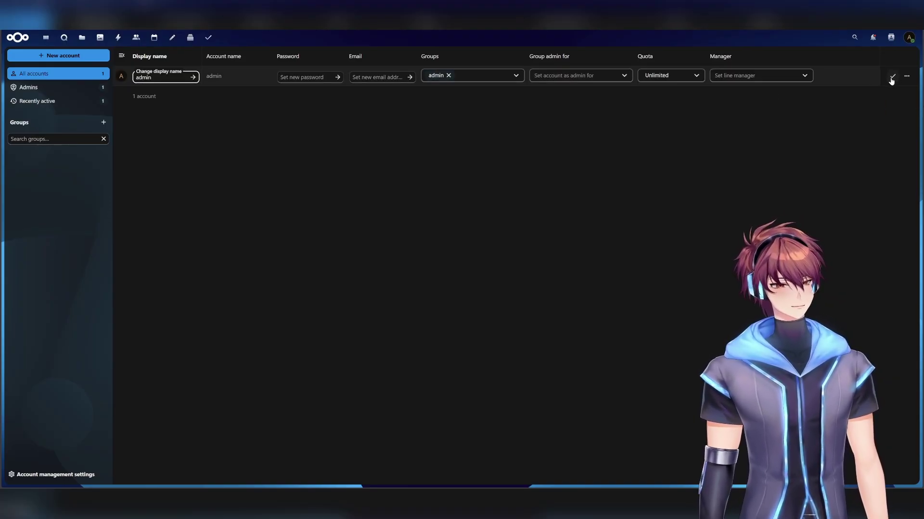
Step: Inspect the admin's password, email and group-admin fields, then preview and cancel the New account form
{"action": "left_click", "coordinate": [302, 77]}
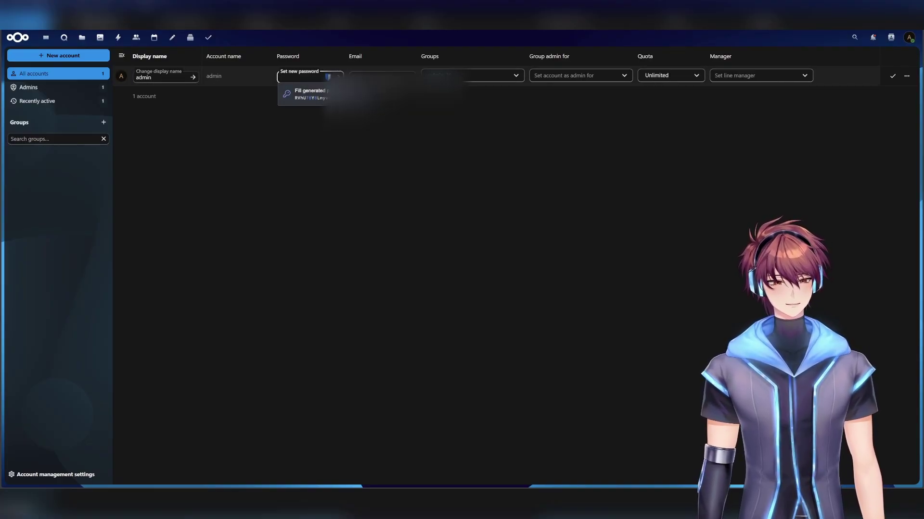
{"action": "key", "text": "Tab"}
{"action": "left_click", "coordinate": [611, 81]}
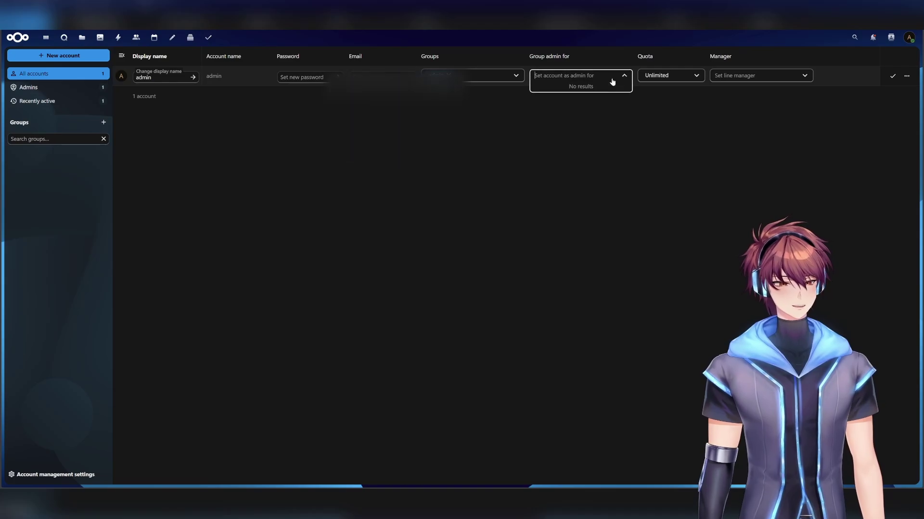
{"action": "left_click", "coordinate": [772, 114]}
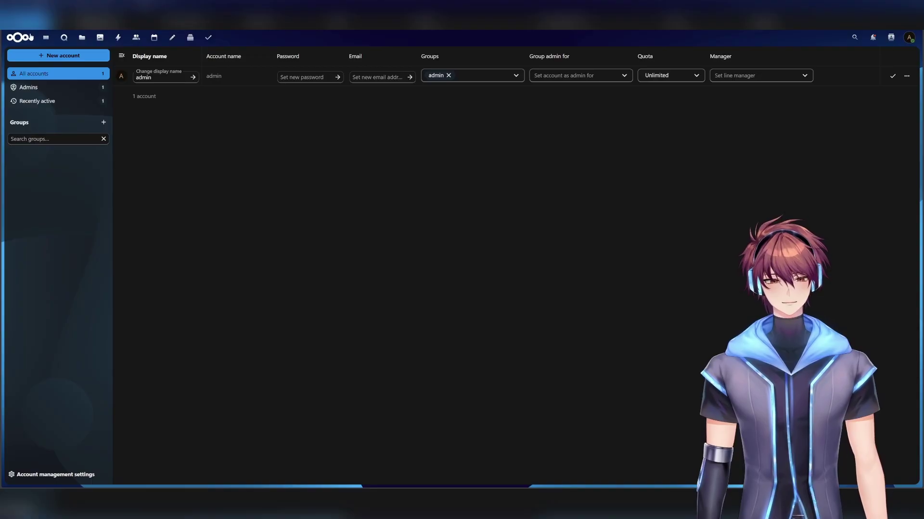
{"action": "left_click", "coordinate": [73, 55]}
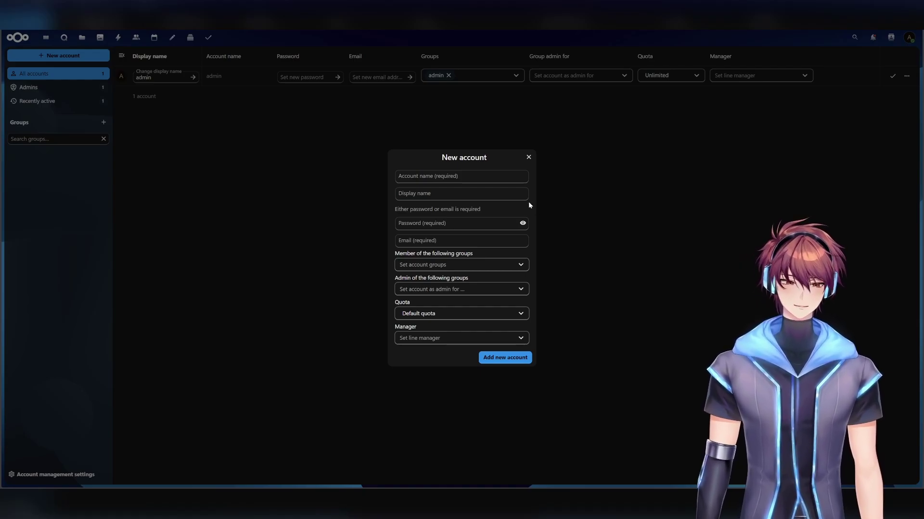
{"action": "left_click", "coordinate": [528, 158]}
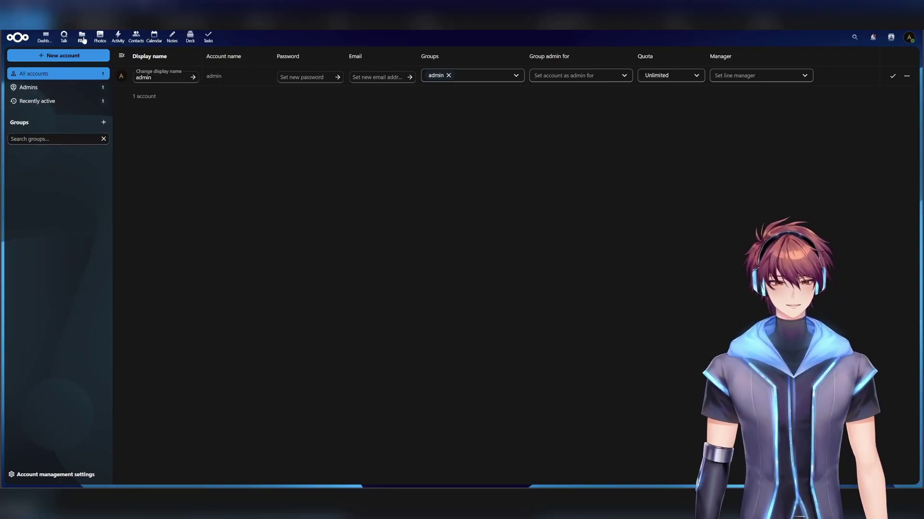
Step: Open Administration settings, glance at the Nextcloud AIO interface, then view the Quick presets options
{"action": "left_click", "coordinate": [908, 38]}
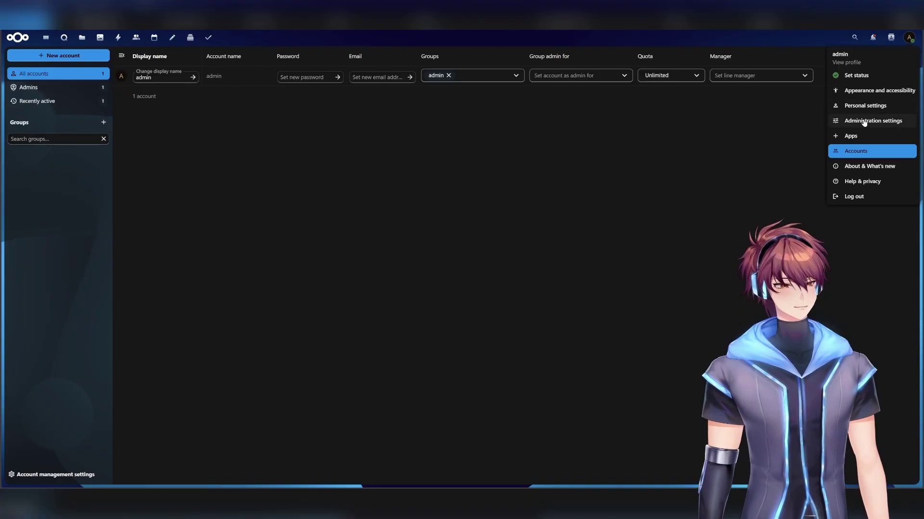
{"action": "left_click", "coordinate": [863, 121]}
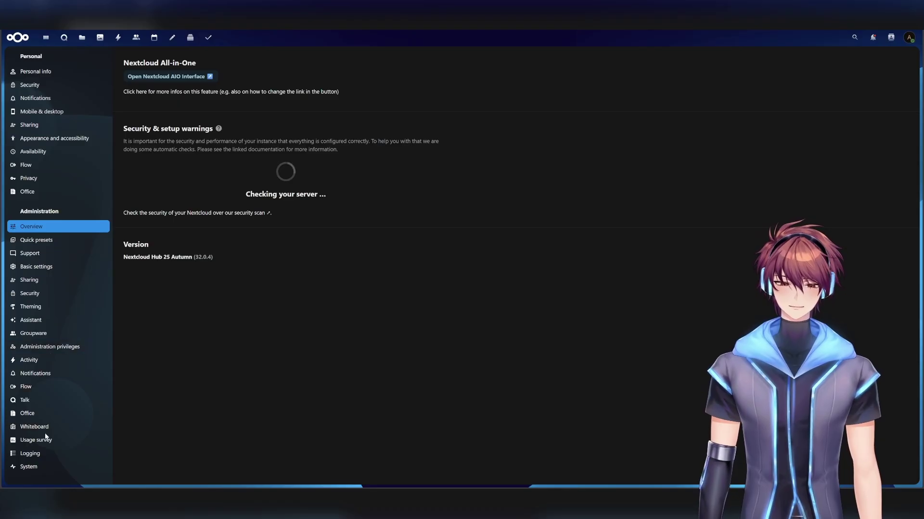
{"action": "left_click", "coordinate": [191, 77]}
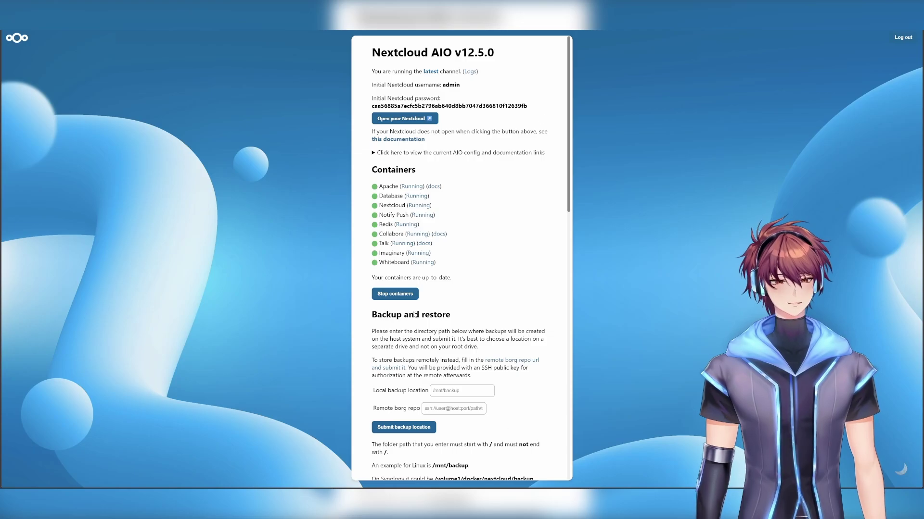
{"action": "left_click", "coordinate": [250, 30]}
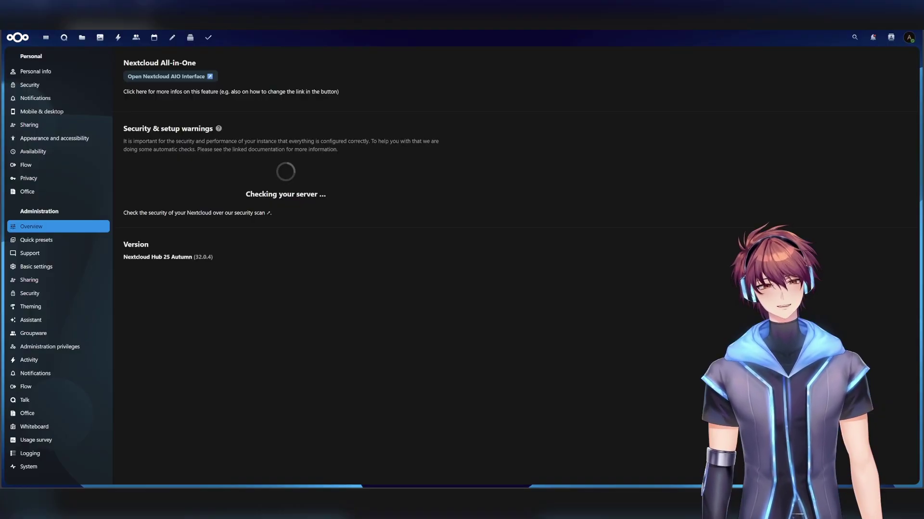
{"action": "left_click", "coordinate": [55, 244]}
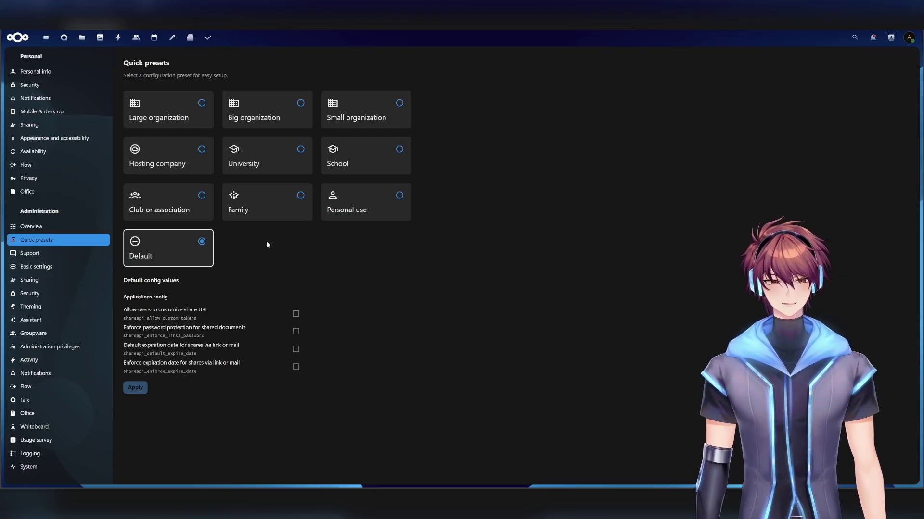
Step: Review the Support, Basic settings, Sharing and Security administration pages
{"action": "left_click", "coordinate": [30, 255]}
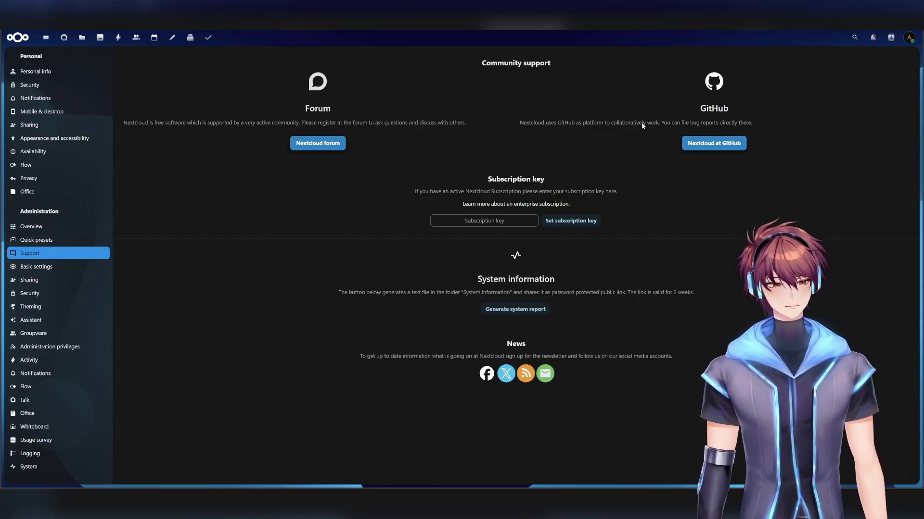
{"action": "left_click", "coordinate": [51, 267]}
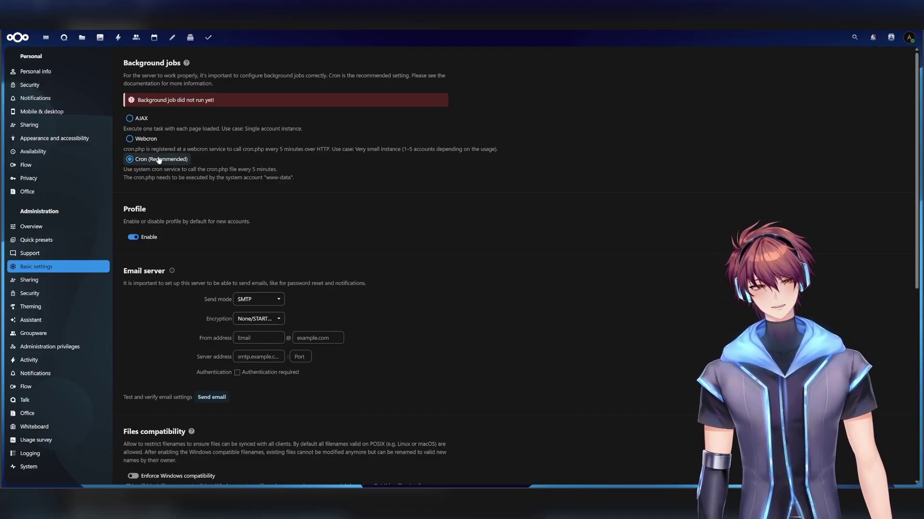
{"action": "scroll", "coordinate": [217, 218], "scroll_direction": "down", "scroll_amount": 3}
{"action": "scroll", "coordinate": [174, 281], "scroll_direction": "down", "scroll_amount": 3}
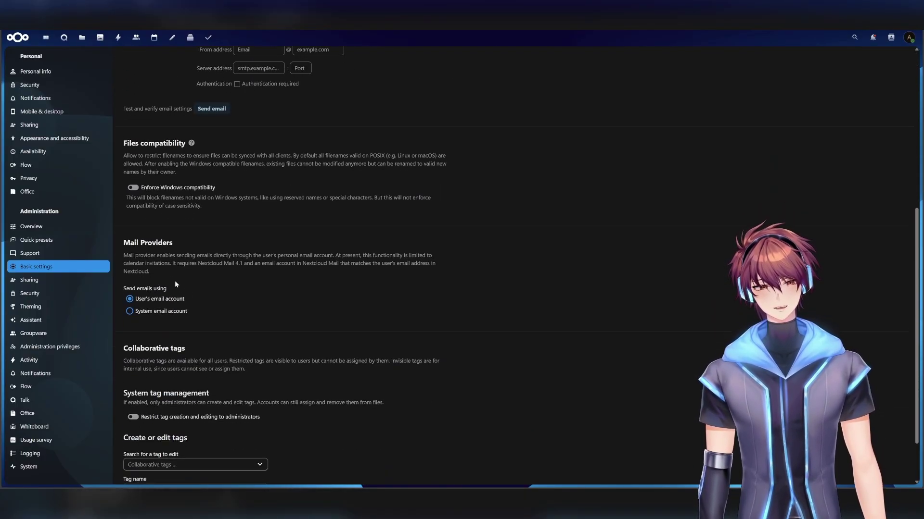
{"action": "scroll", "coordinate": [214, 335], "scroll_direction": "down", "scroll_amount": 2}
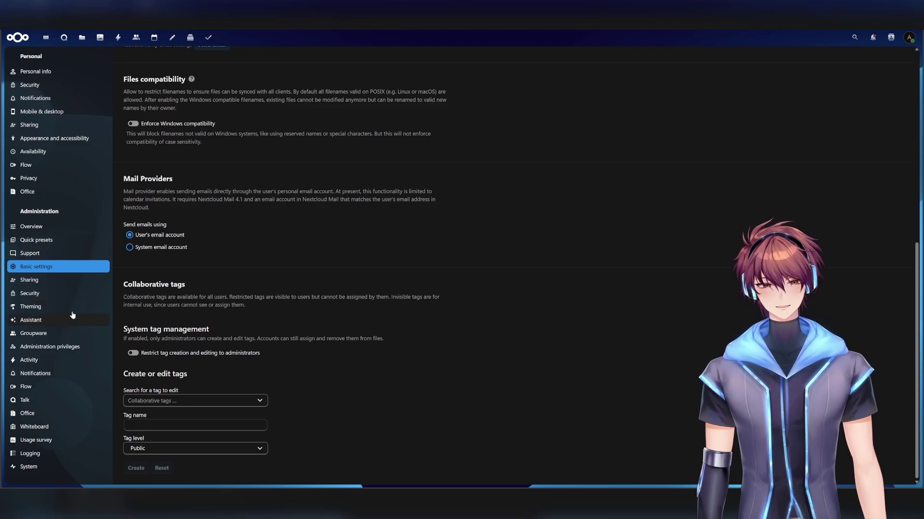
{"action": "left_click", "coordinate": [50, 281]}
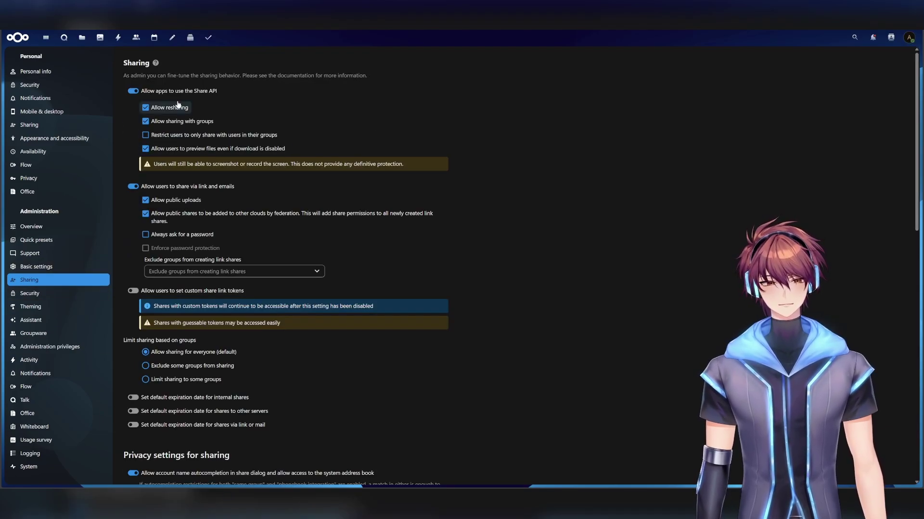
{"action": "left_click", "coordinate": [61, 294]}
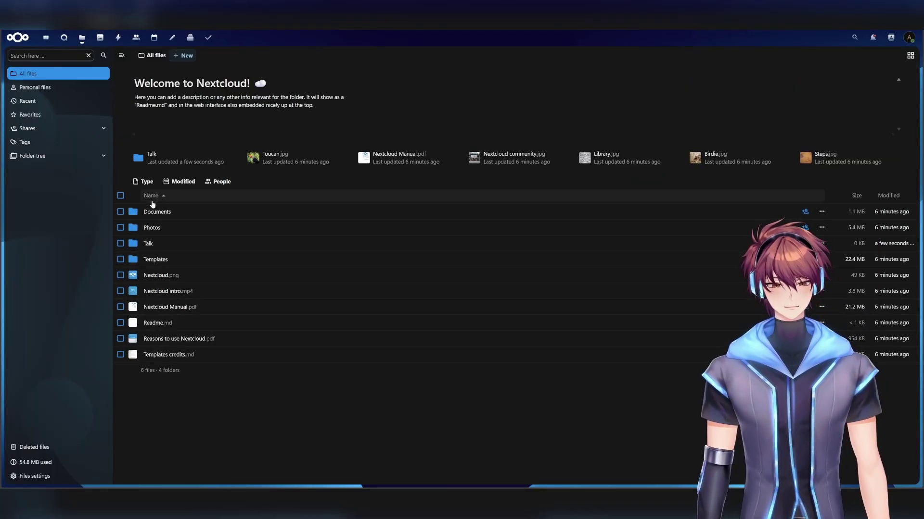
Step: Open Welcome to Nextcloud Hub.docx from the Documents folder and dismiss Collabora's what's-new dialog
{"action": "left_click", "coordinate": [160, 215]}
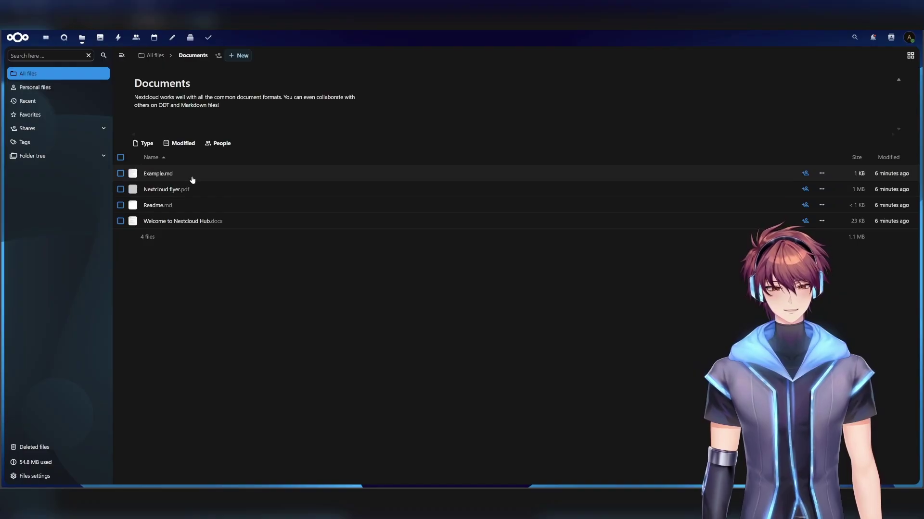
{"action": "left_click", "coordinate": [267, 221]}
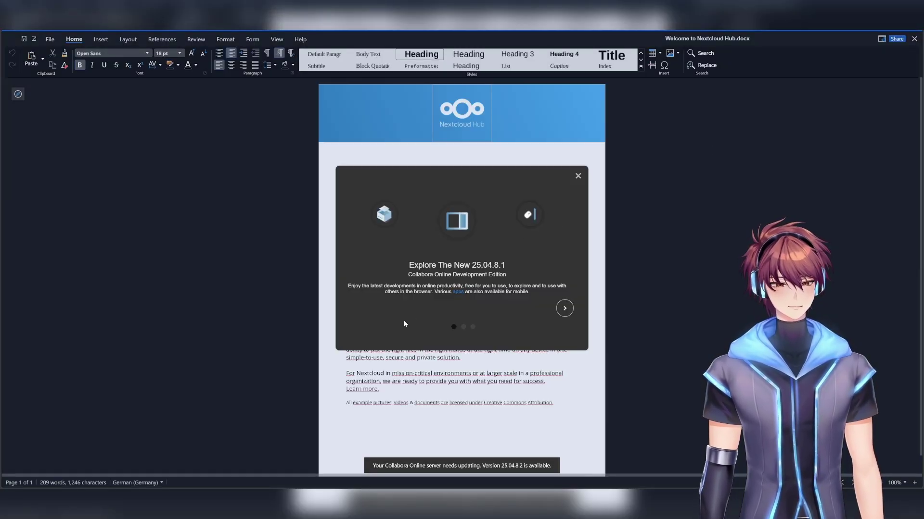
{"action": "left_click", "coordinate": [577, 175]}
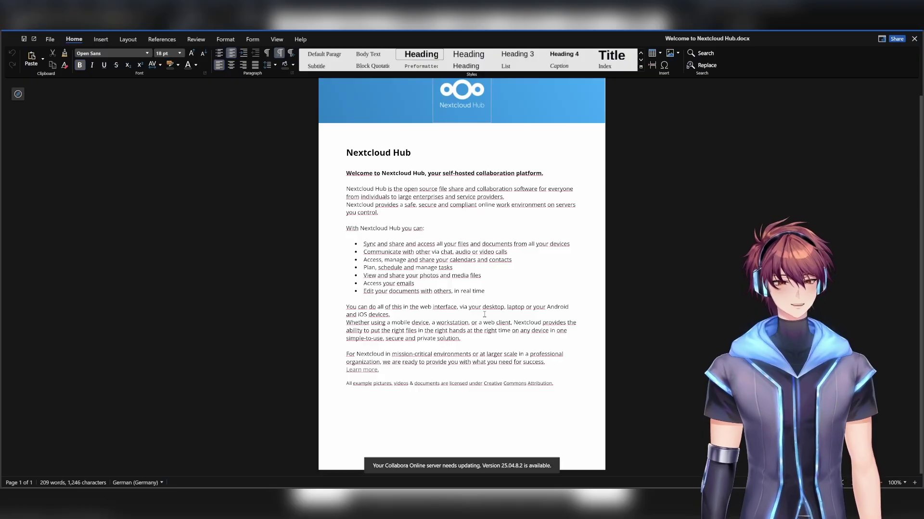